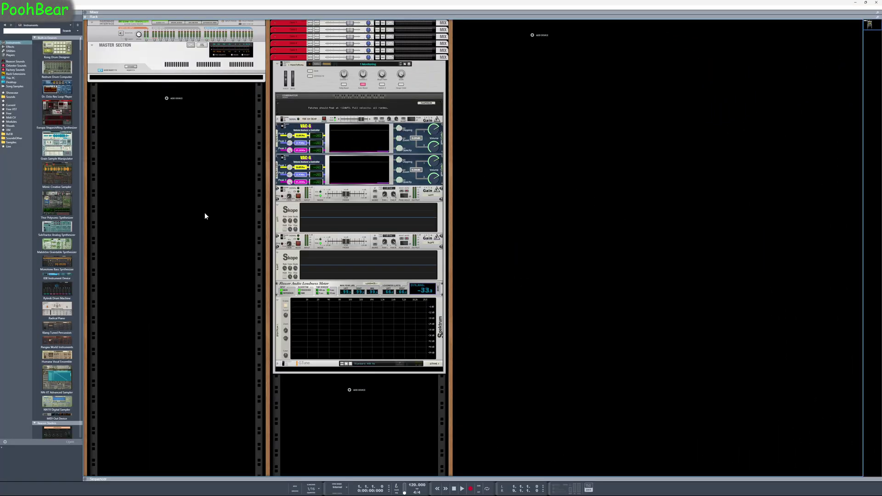
Add a Mimic Creative Sampler to the rack beneath the Master Section
mouse_move(52, 171)
left_mouse_down()
mouse_move(187, 106)
mouse_move(167, 136)
left_mouse_up()
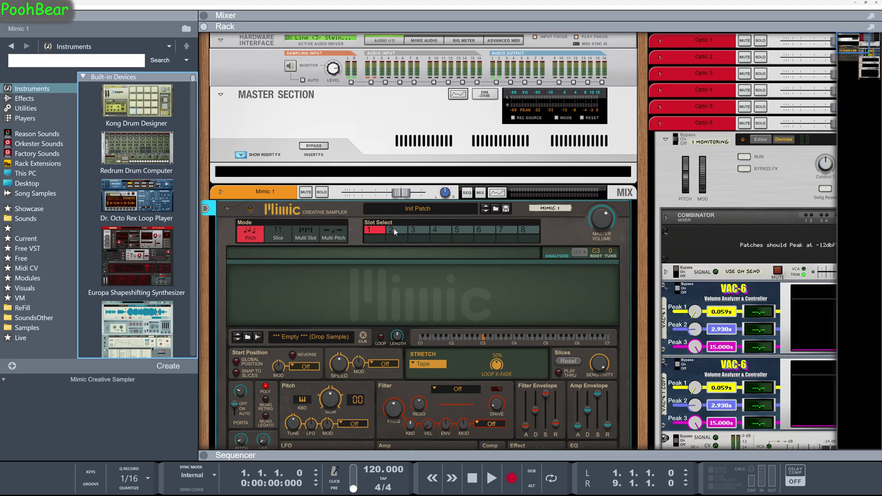
Look through the Mimic's sample slots and switch the sampler from Pitch to Slice mode
left_click(393, 229)
left_click(419, 229)
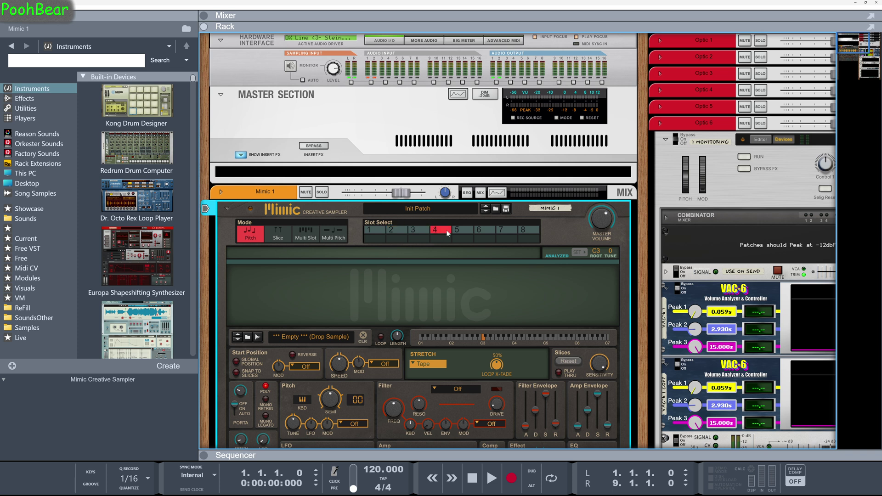
left_click(391, 231)
left_click(399, 231)
left_click(418, 231)
left_click(441, 231)
left_click(399, 231)
left_click(380, 230)
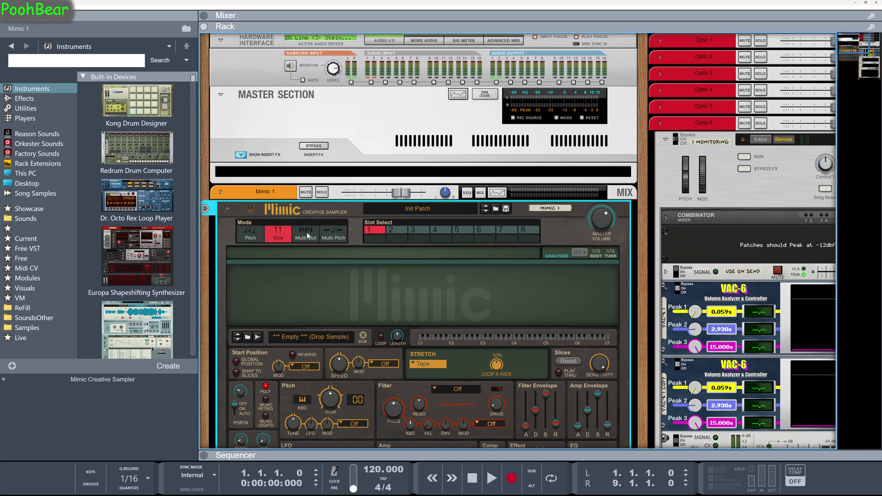
Look through sample slots 2 to 4 of the Mimic in Slice mode
left_click(398, 232)
left_click(400, 230)
left_click(419, 230)
left_click(449, 230)
left_click(400, 232)
scroll(358, 269, "down", 2)
scroll(358, 270, "down", 2)
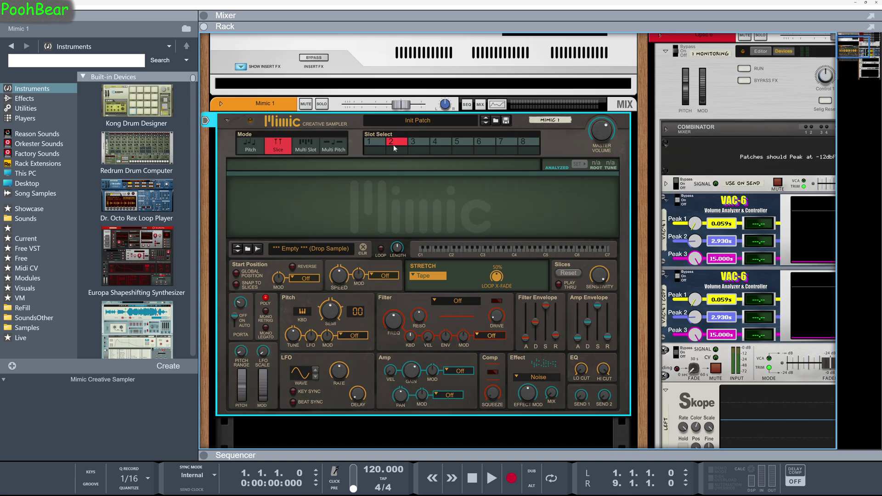
Select slot 1 of the Mimic and load the sample Drumloop1.wav into it
left_click(375, 143)
left_click(376, 142)
left_click_drag(4, 236, 359, 235)
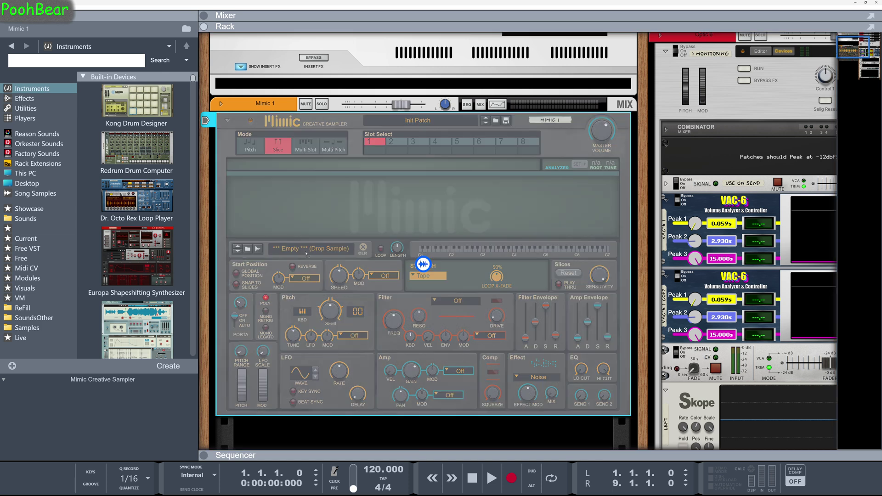
left_click_drag(307, 254, 305, 249)
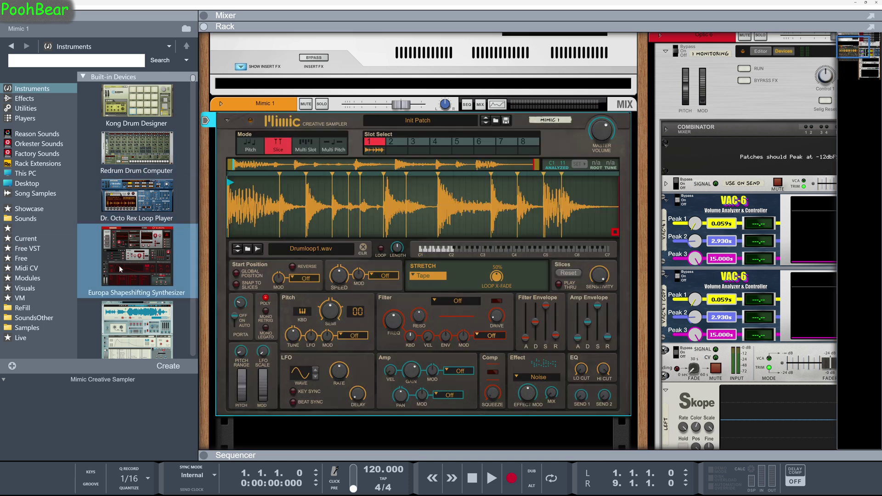
Add a second Mimic Creative Sampler to the rack below the first one
scroll(119, 266, "down", 3)
left_click_drag(120, 280, 299, 404)
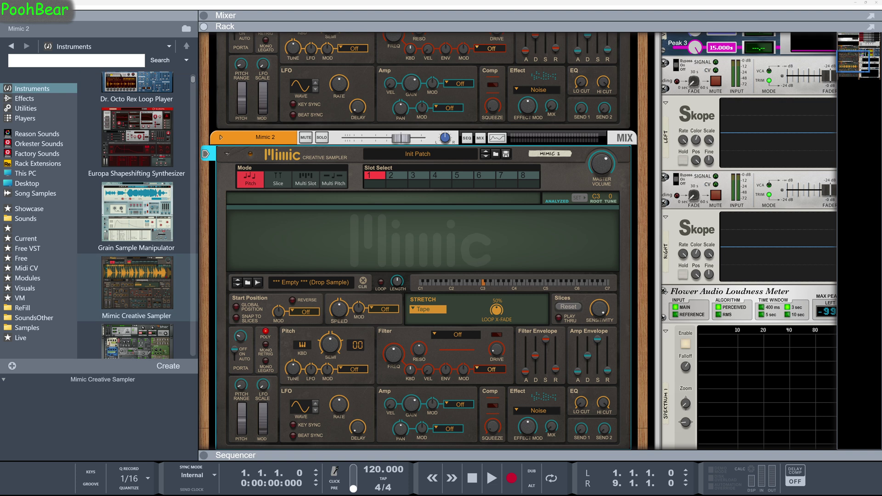
Load the "You Know You're Going to Feel" sample into slot 1 of Mimic 2 and set that sampler to Slice mode
left_click_drag(1, 306, 423, 297)
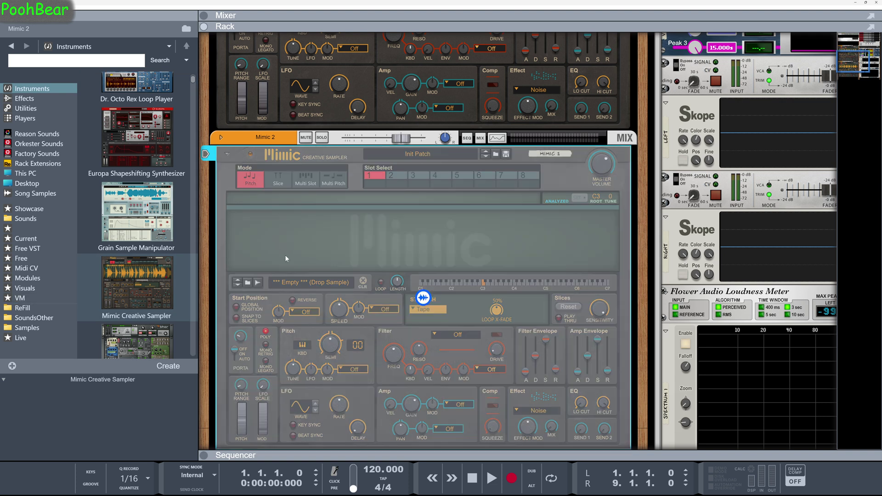
left_click_drag(285, 258, 289, 255)
scroll(378, 269, "up", 6)
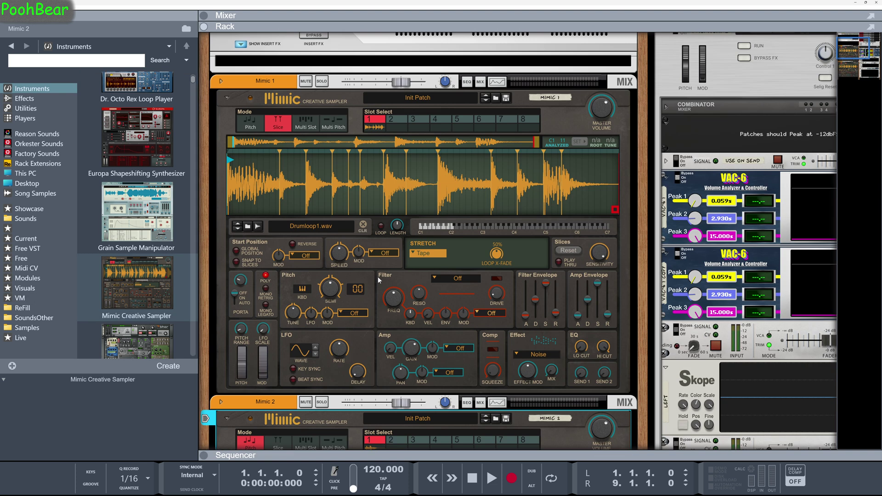
left_click(278, 443)
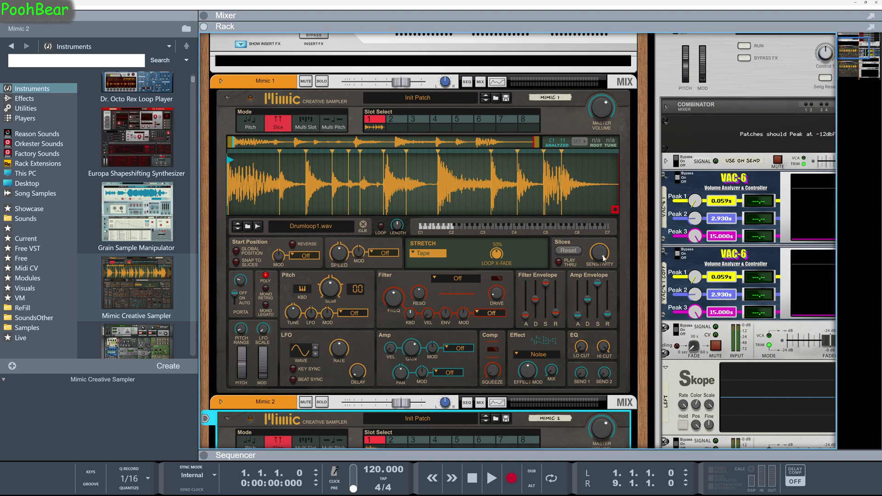
Lower the slice sensitivity to 93.8 % on Mimic 1 and reduce it on Mimic 2 as well
left_click_drag(605, 255, 603, 261)
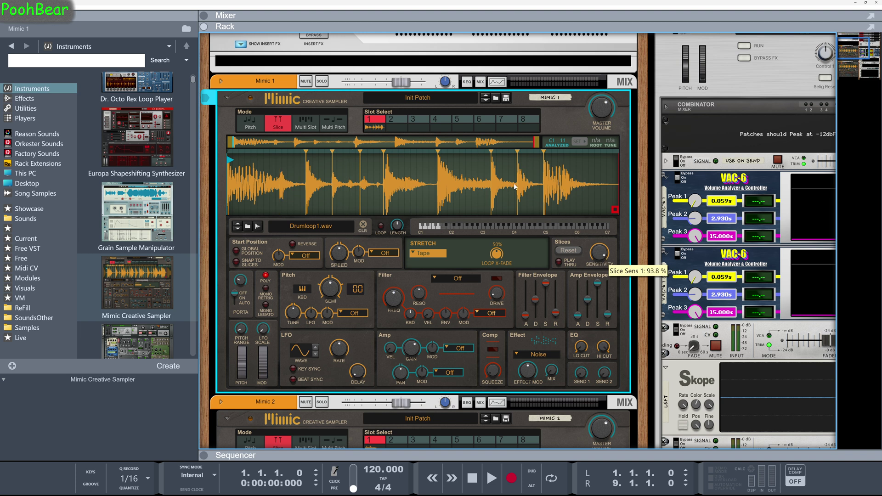
scroll(387, 239, "down", 6)
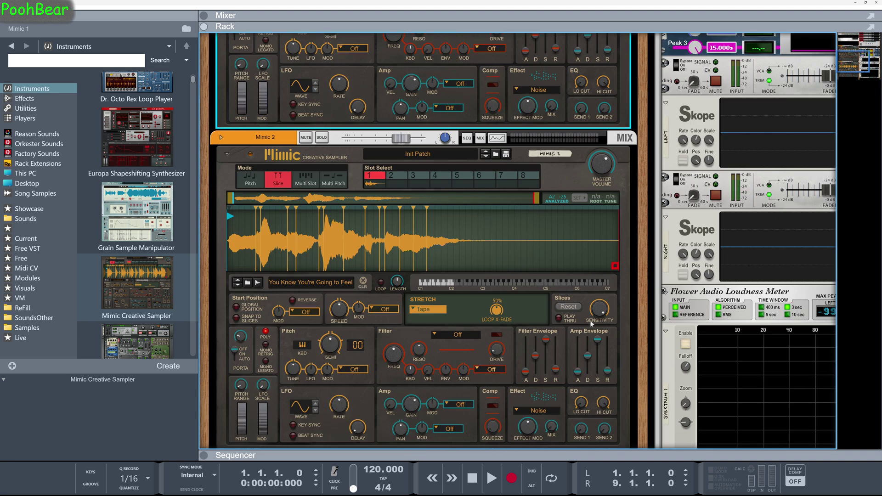
left_click_drag(602, 311, 599, 334)
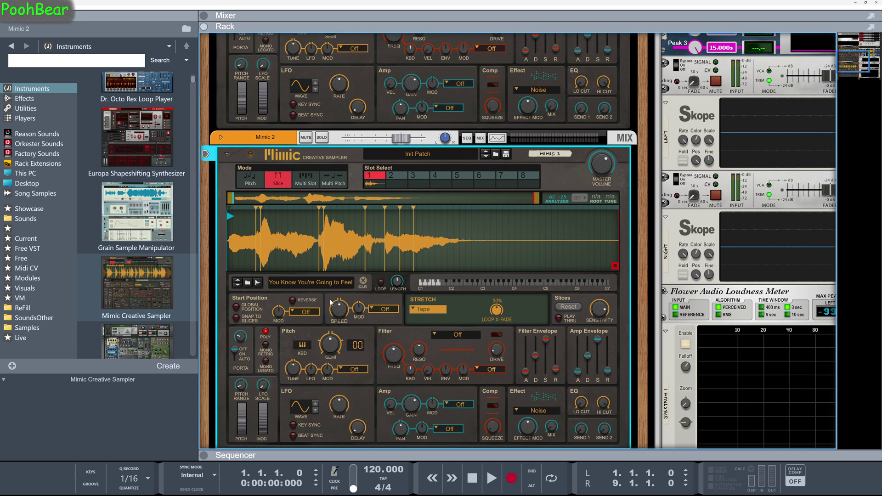
Move the Mimic 2 mix channel directly beneath the Mimic 1 mix channel, above both samplers
scroll(341, 357, "up", 10)
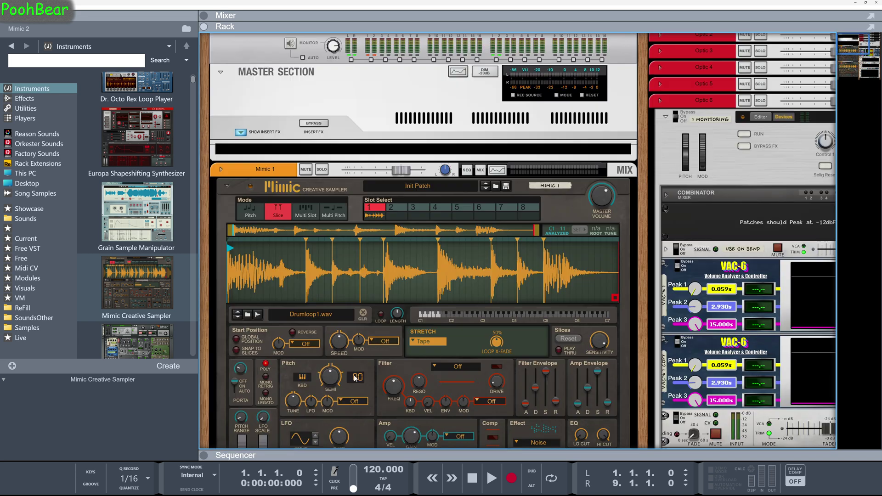
scroll(322, 328, "down", 9)
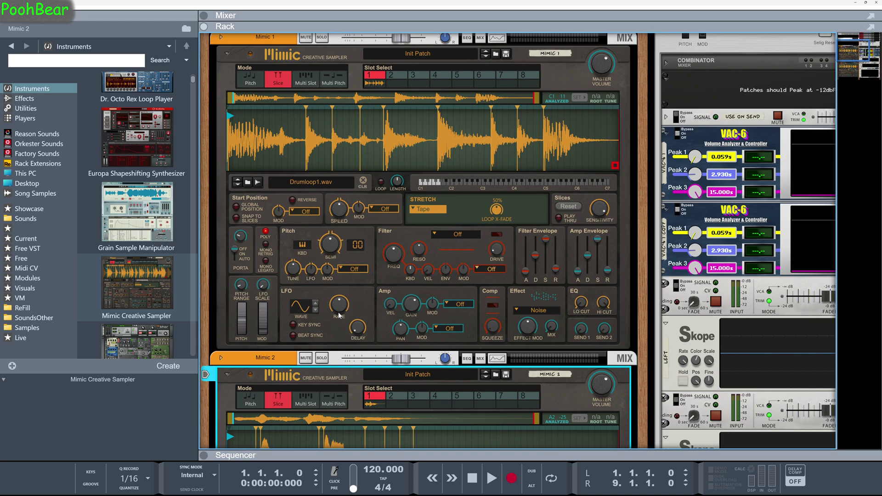
scroll(244, 377, "down", 9)
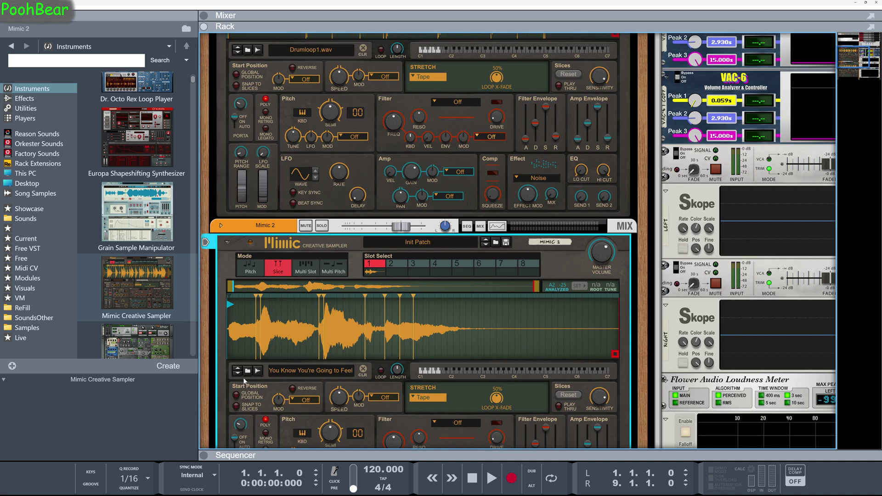
scroll(245, 383, "up", 12)
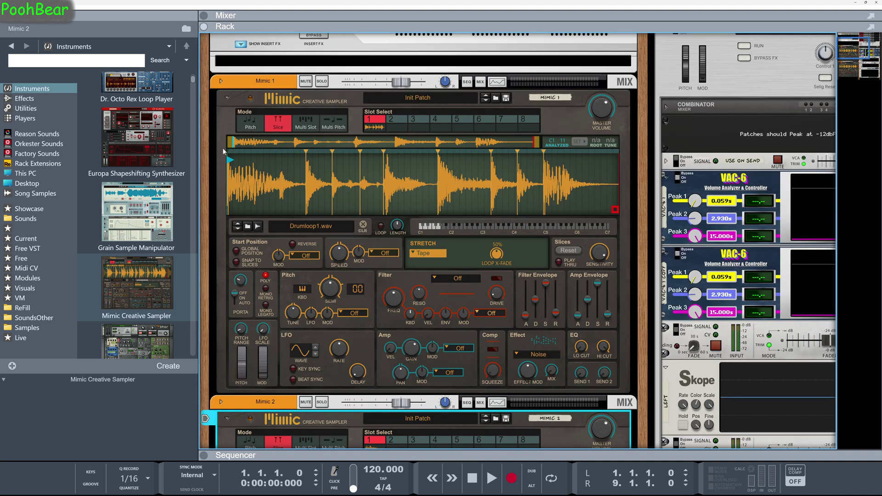
left_click_drag(242, 405, 238, 99)
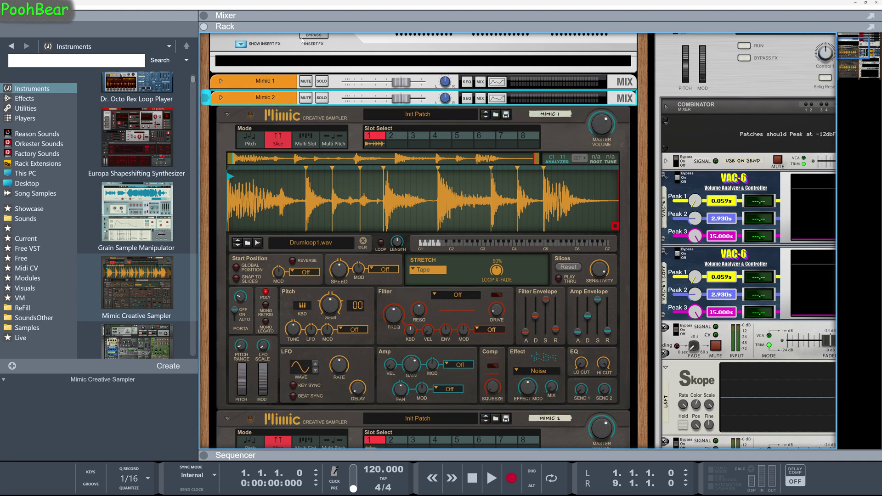
left_click(36, 5)
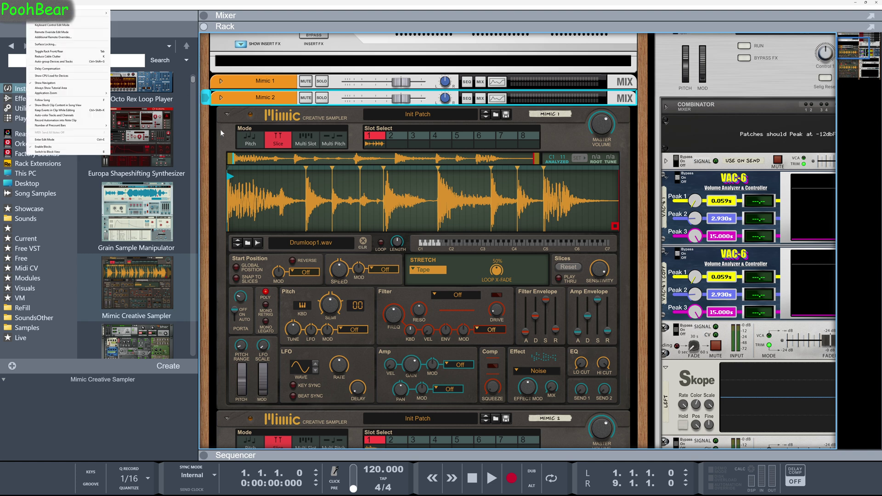
left_click(203, 157)
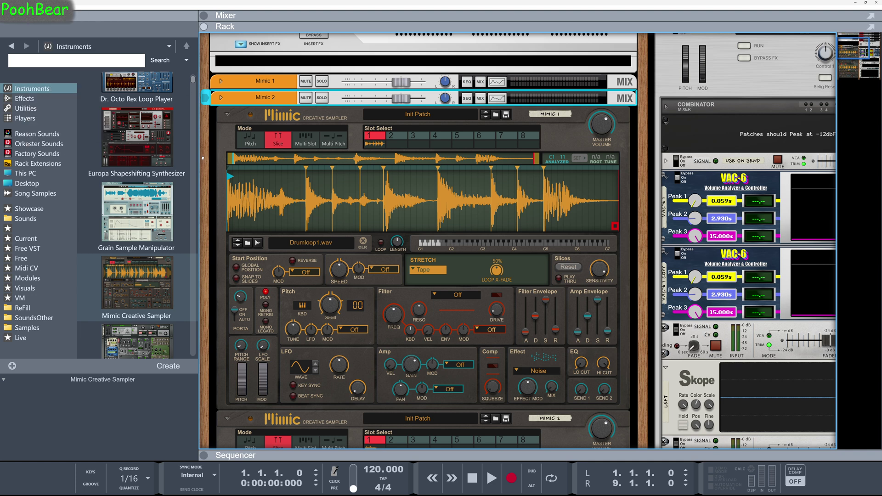
Rename the two mix channels as "Mimic 1." and "Mimic 2." with a trailing period
left_click(274, 85)
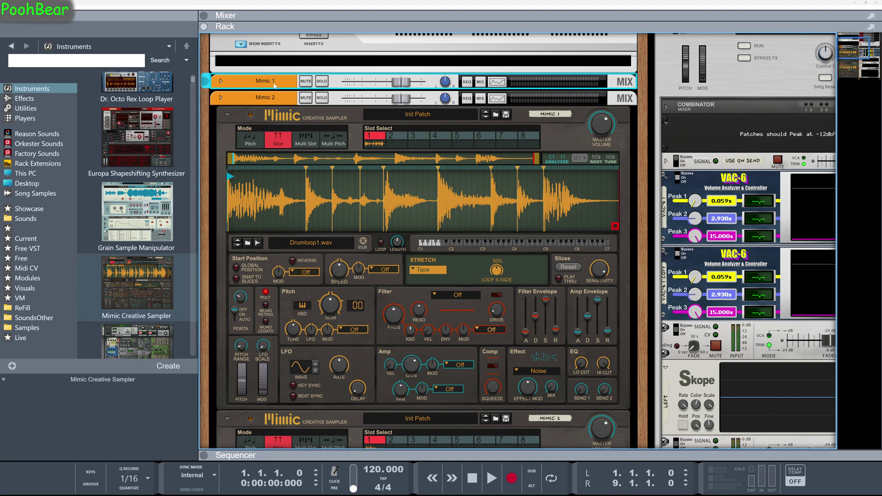
double_click(275, 84)
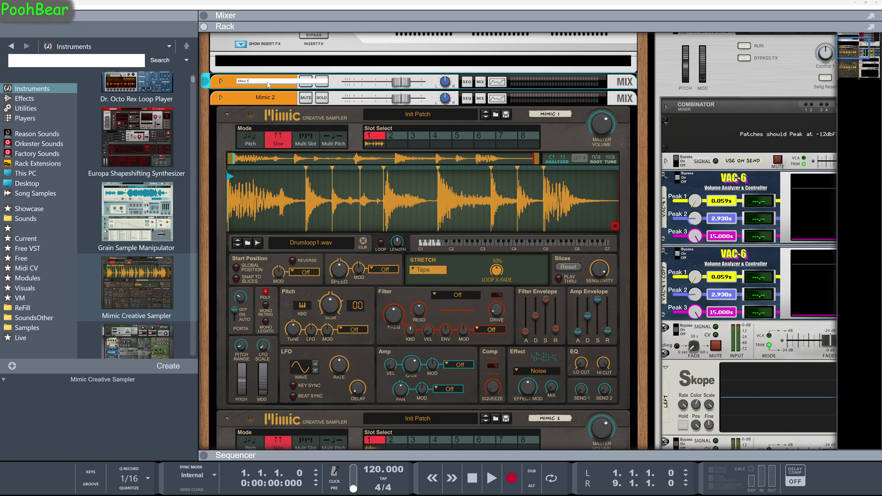
left_click(273, 101)
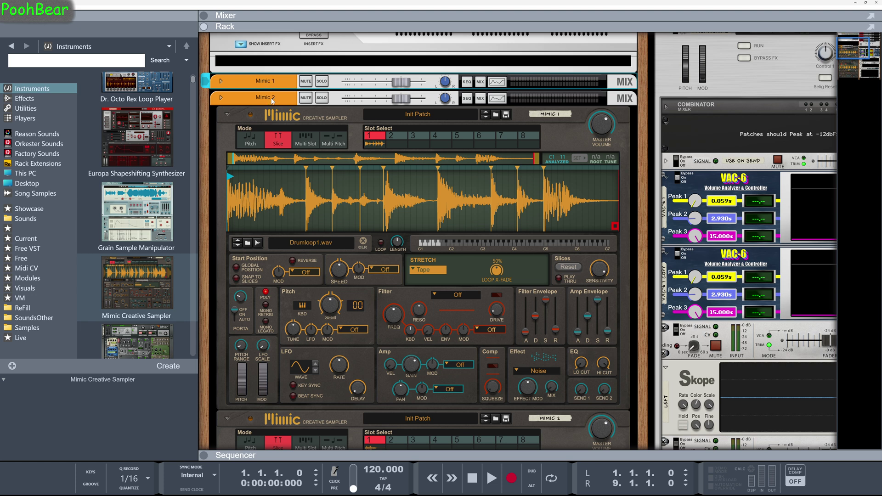
double_click(272, 100)
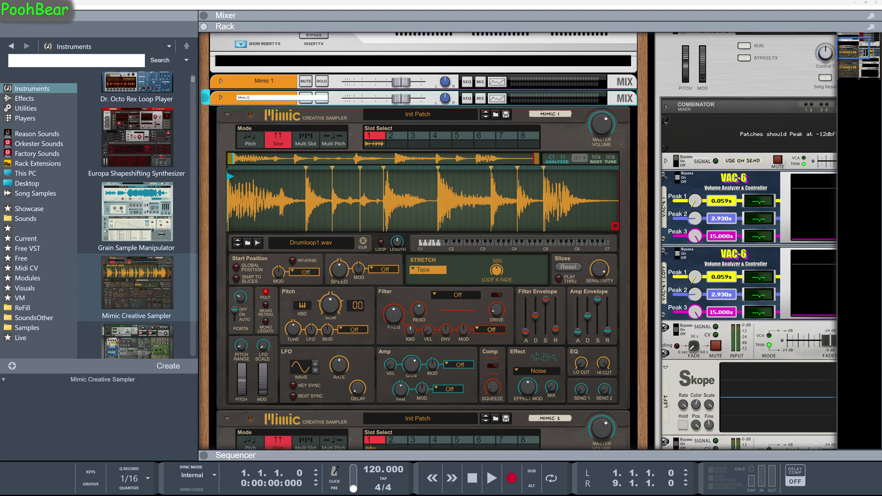
left_click(228, 99)
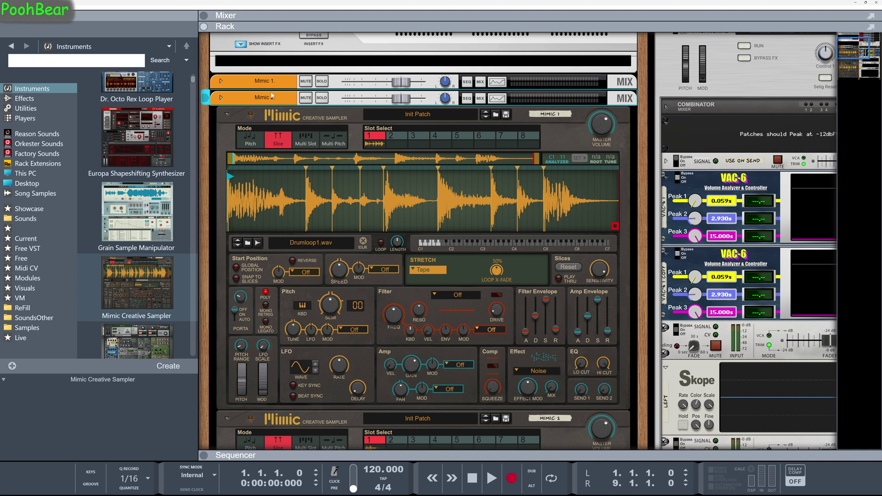
Select both Mimic samplers without their mix channels and combine them into a Combinator
left_click(228, 123)
scroll(221, 236, "down", 2)
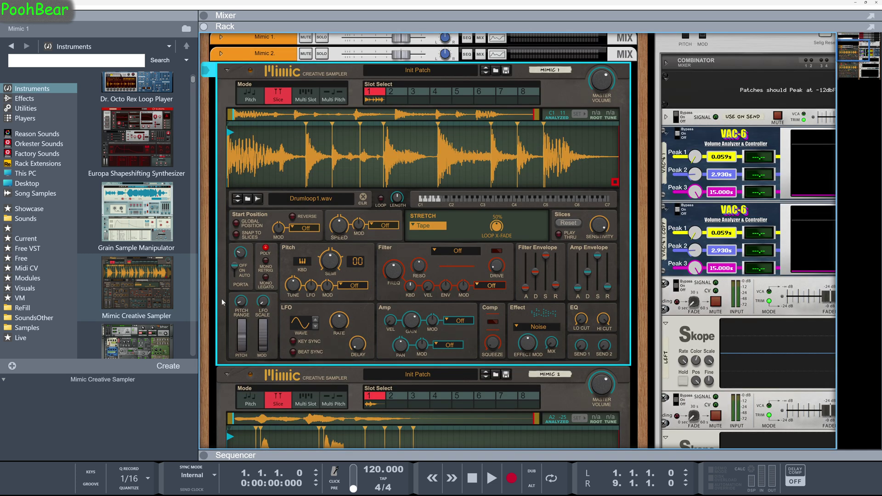
left_click(227, 382, "shift")
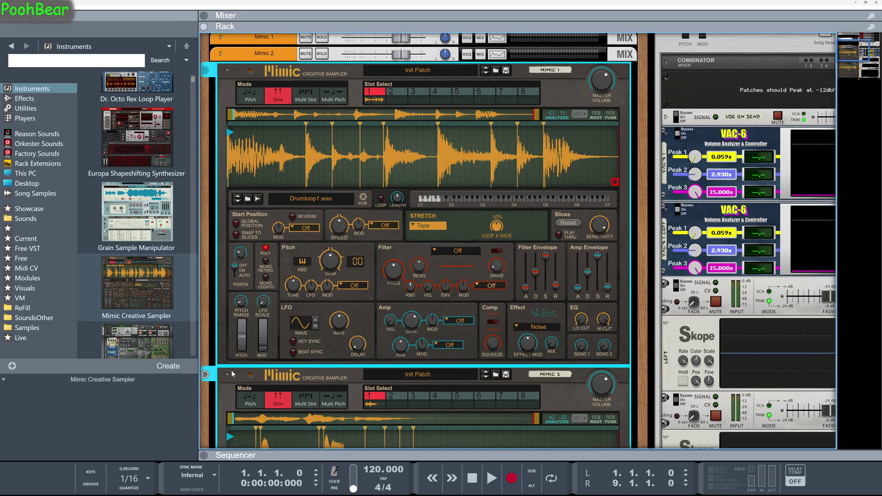
right_click(224, 299)
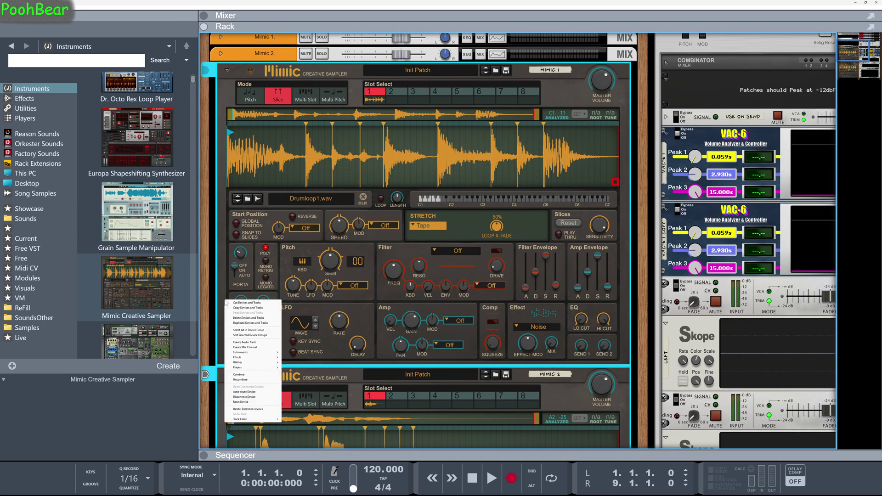
left_click(239, 375)
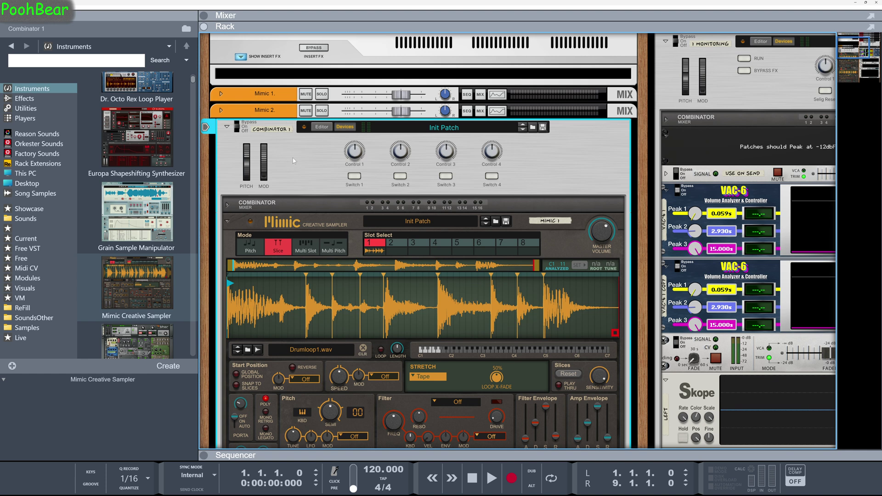
scroll(314, 294, "down", 5)
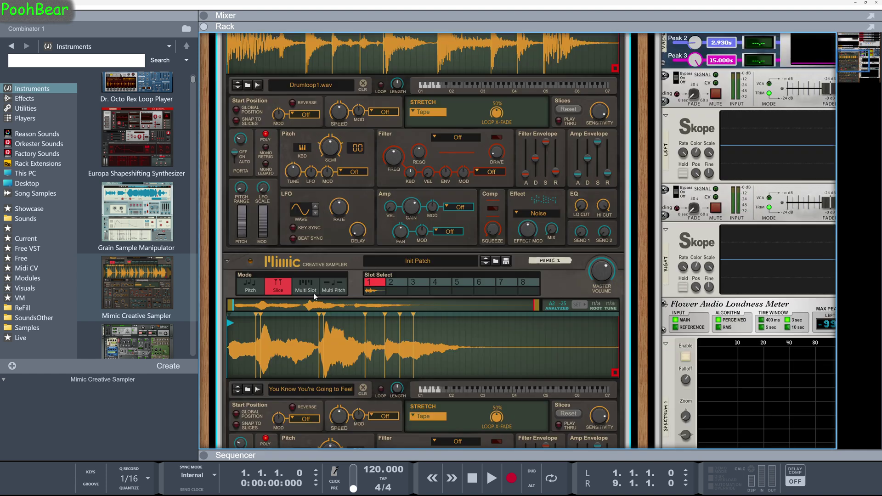
scroll(314, 294, "up", 3)
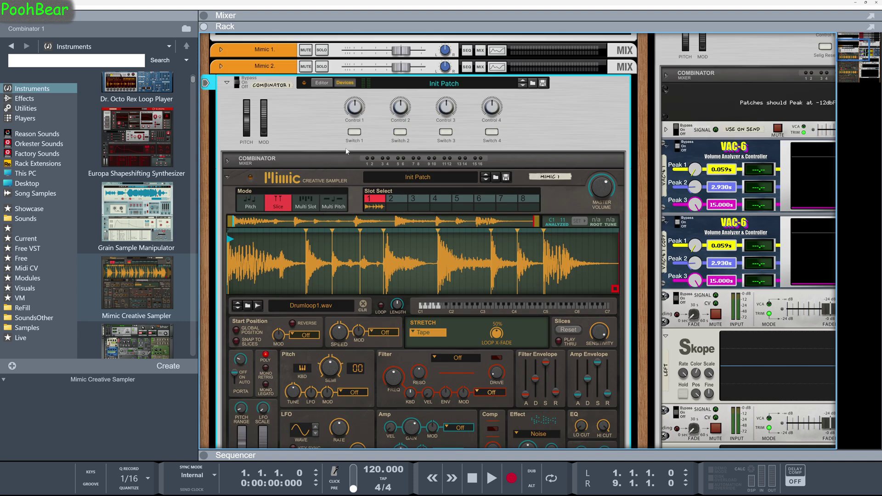
scroll(311, 236, "down", 7)
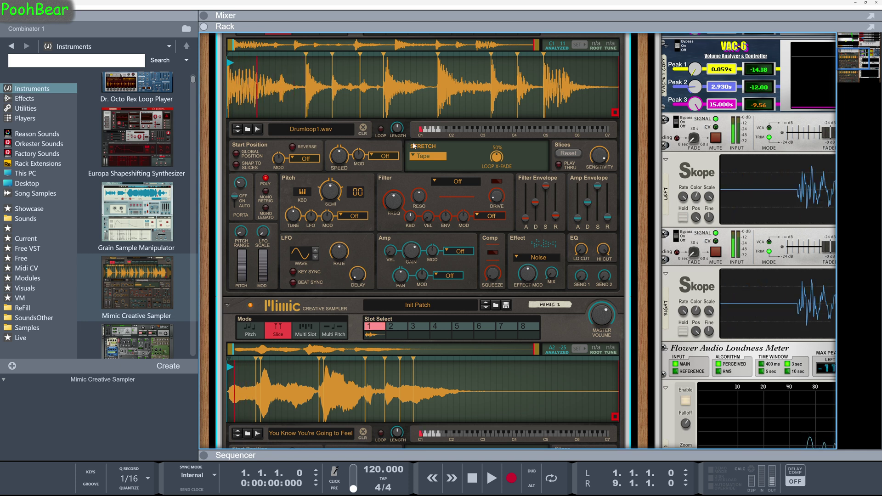
scroll(349, 337, "up", 7)
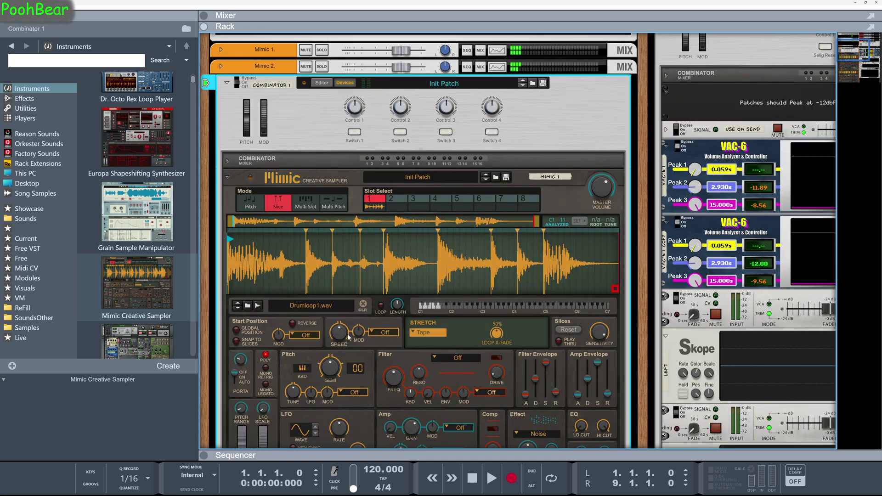
Find the Receive Notes player among the Players and add one to each of the two Mimic samplers in the Combinator
left_click(25, 118)
scroll(105, 231, "down", 10)
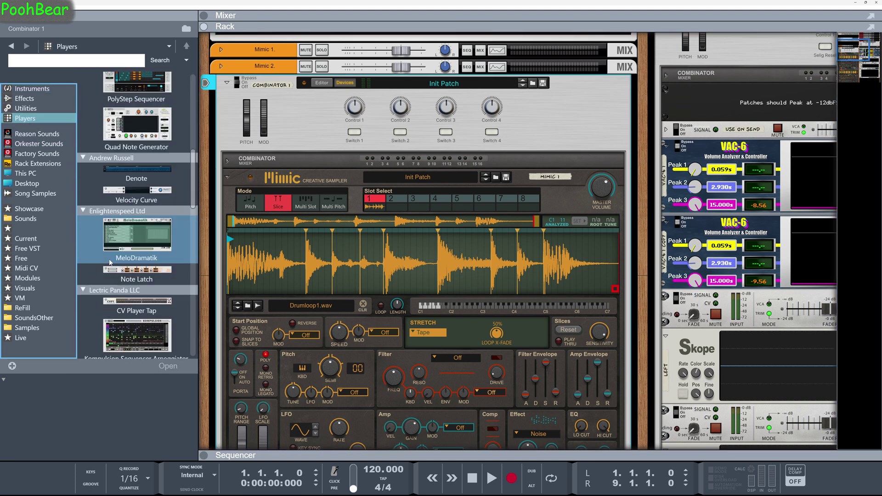
scroll(111, 263, "down", 5)
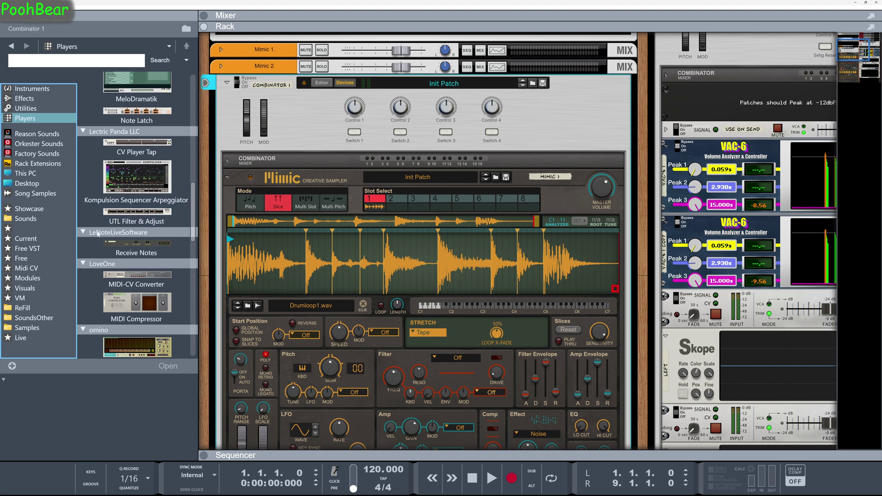
left_click_drag(136, 247, 270, 189)
left_click_drag(137, 250, 343, 353)
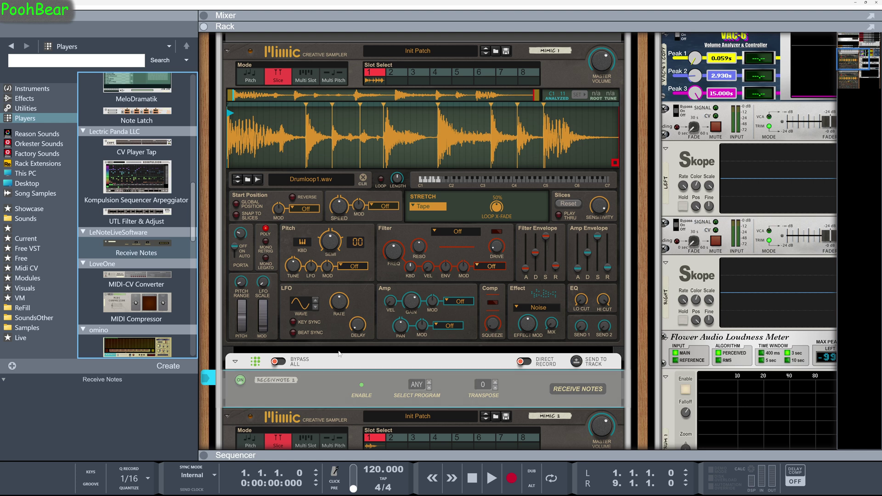
Audition each Mimic on its own by leaving only that sampler's Receive Notes player switched on
scroll(258, 386, "up", 3)
scroll(266, 388, "down", 1)
scroll(272, 374, "down", 1)
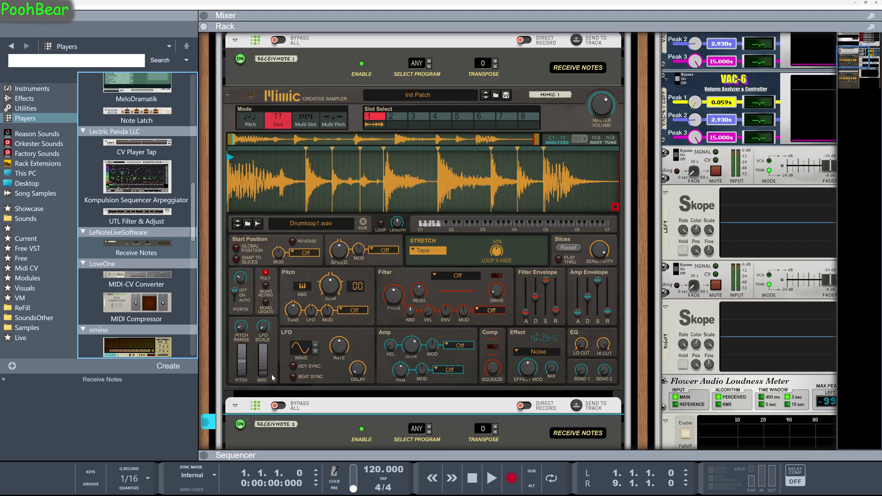
left_click(240, 425)
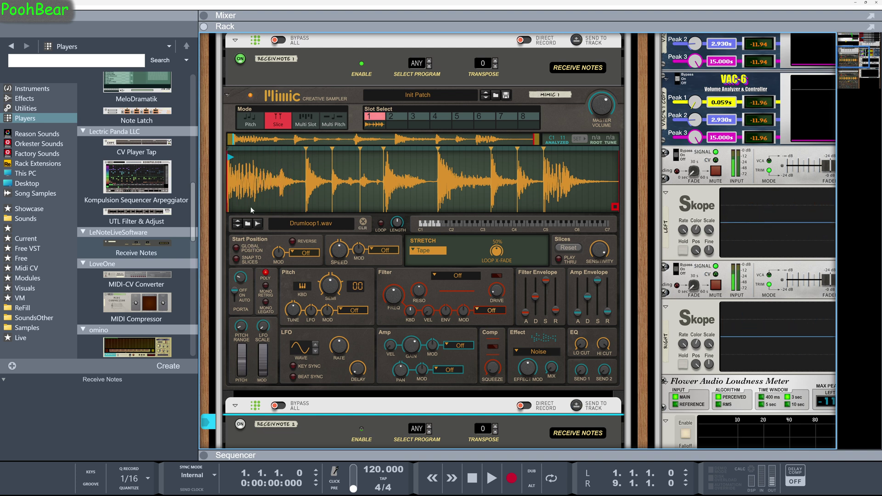
scroll(285, 326, "down", 5)
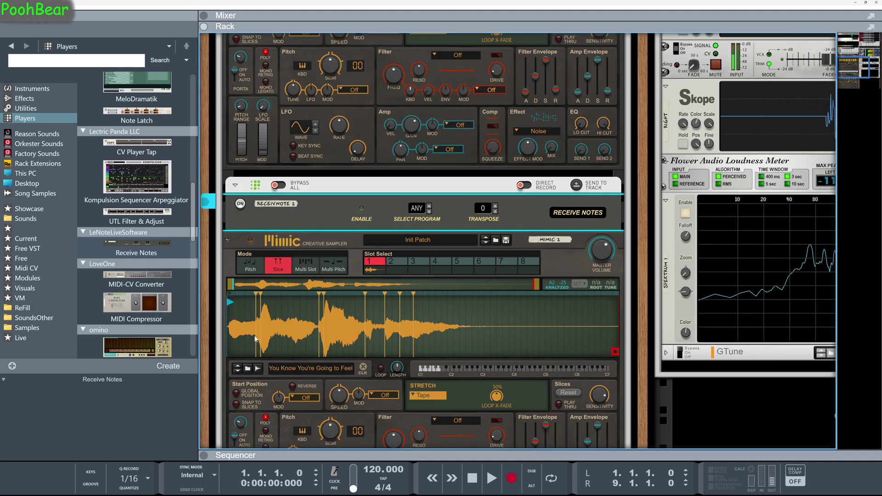
scroll(242, 205, "up", 6)
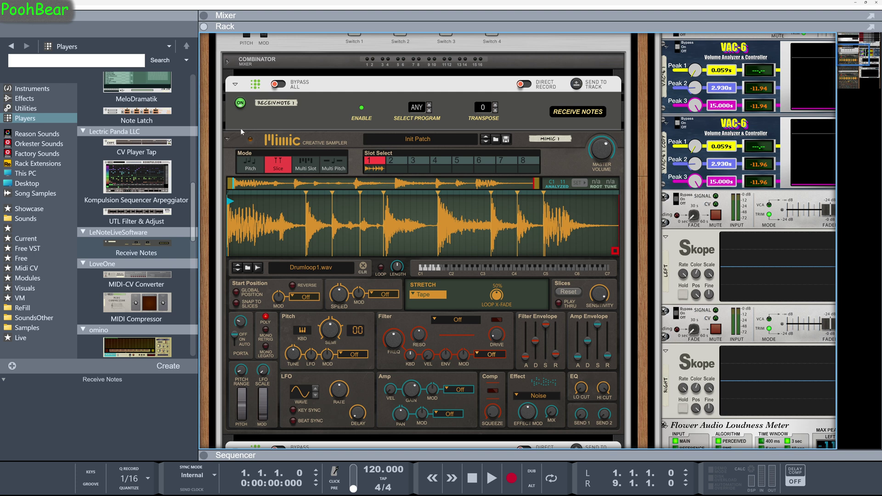
scroll(263, 408, "down", 4)
left_click(248, 409)
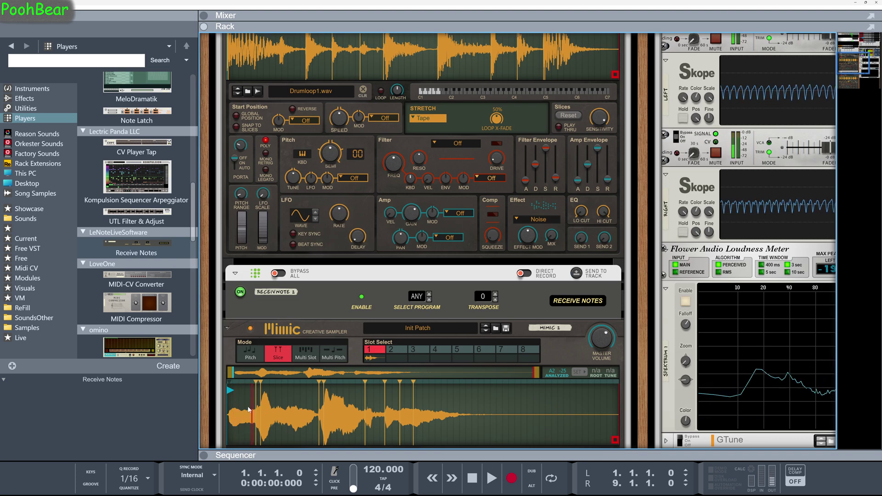
Open the Combinator's Editor and add Switch 1 as a modulation source for ReceivNote 2
scroll(248, 409, "up", 3)
scroll(265, 359, "up", 1)
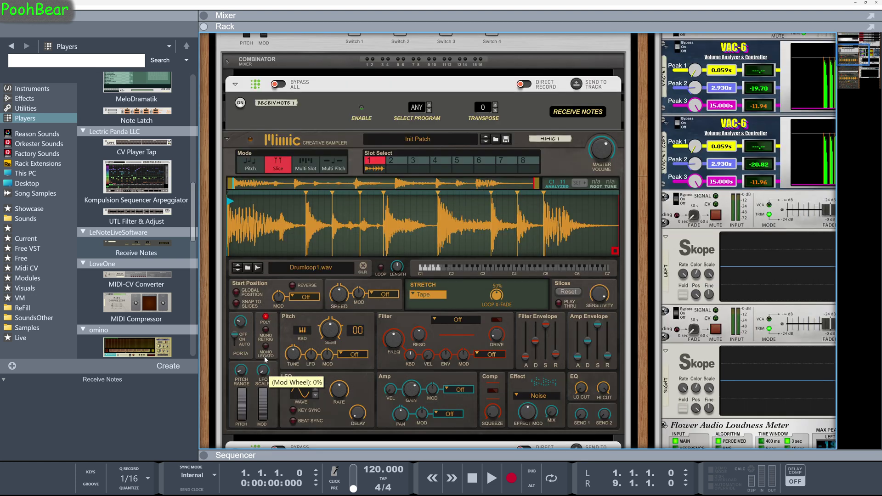
scroll(265, 360, "up", 2)
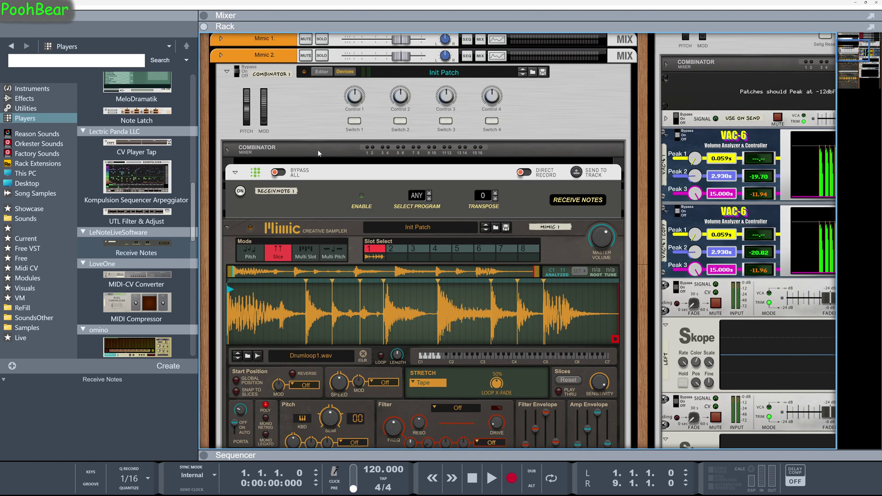
left_click(321, 72)
left_click(261, 155)
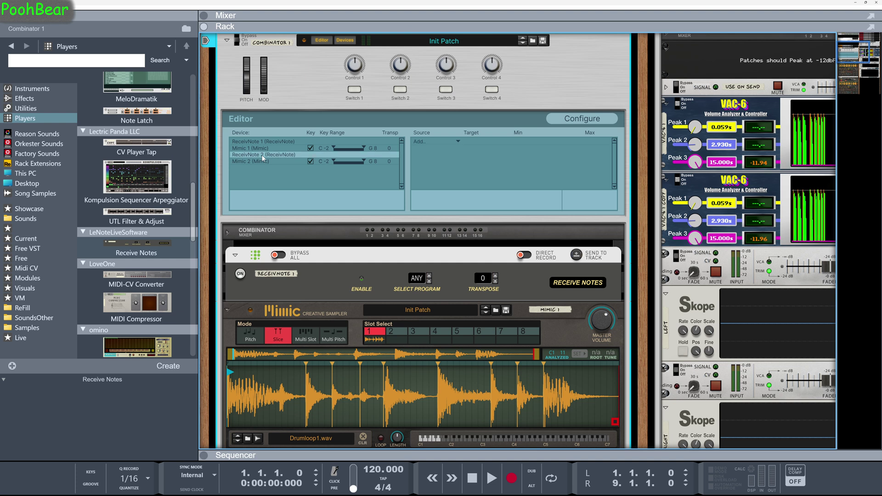
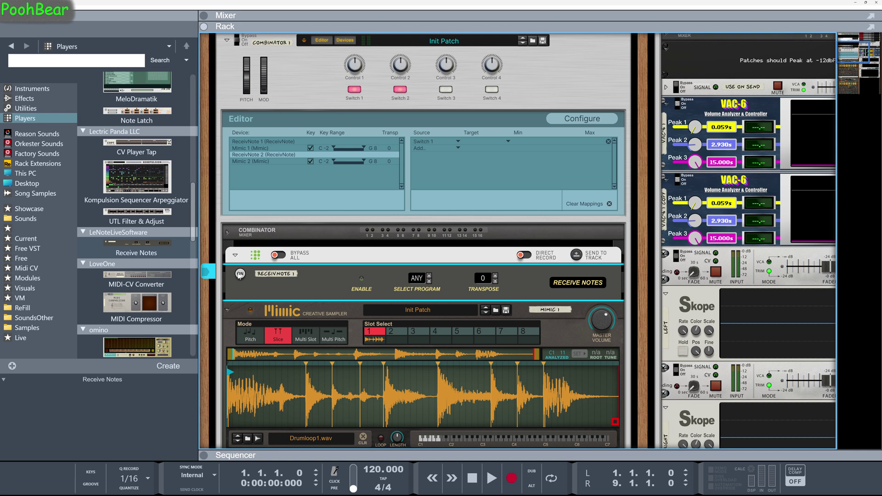
Try out the Combinator's Switch 1 and Switch 2 by toggling them, leaving Switch 1 off and Switch 2 on
left_click(357, 91)
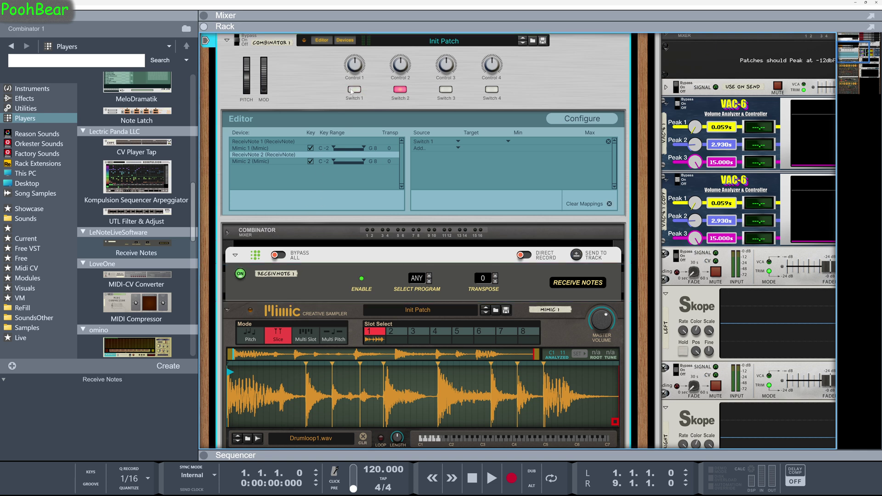
left_click(355, 91)
left_click(355, 91)
left_click(355, 91)
left_click(355, 91)
left_click(356, 91)
left_click(356, 91)
left_click(399, 90)
left_click(400, 90)
left_click(400, 90)
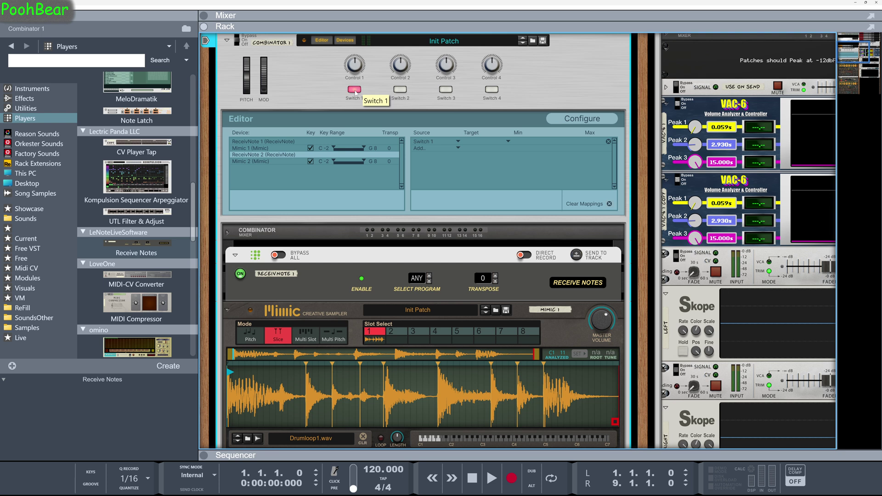
left_click(400, 90)
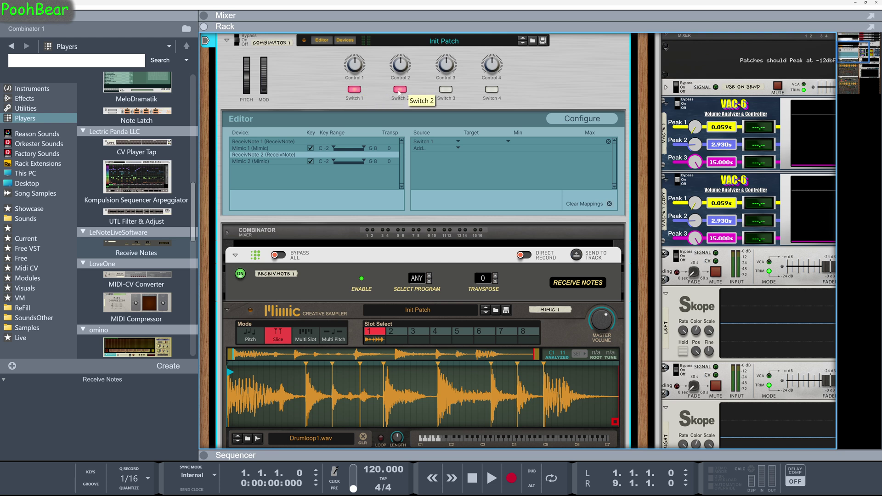
left_click(356, 91)
Map Switch 1 to the On target of ReceivNote 2 and set Max to Off
left_click(508, 141)
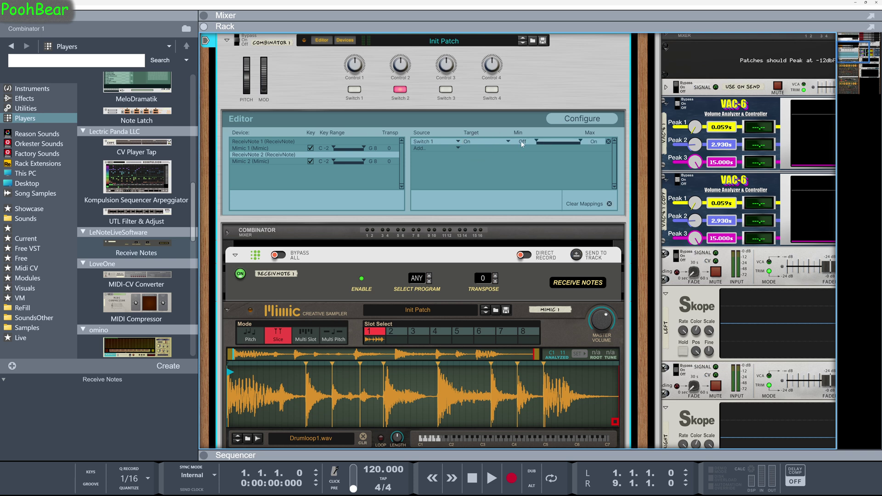
left_click_drag(594, 141, 594, 148)
Map Switch 1 to the On target of ReceivNote 1 and set Min to On
left_click(269, 140)
left_click(455, 140)
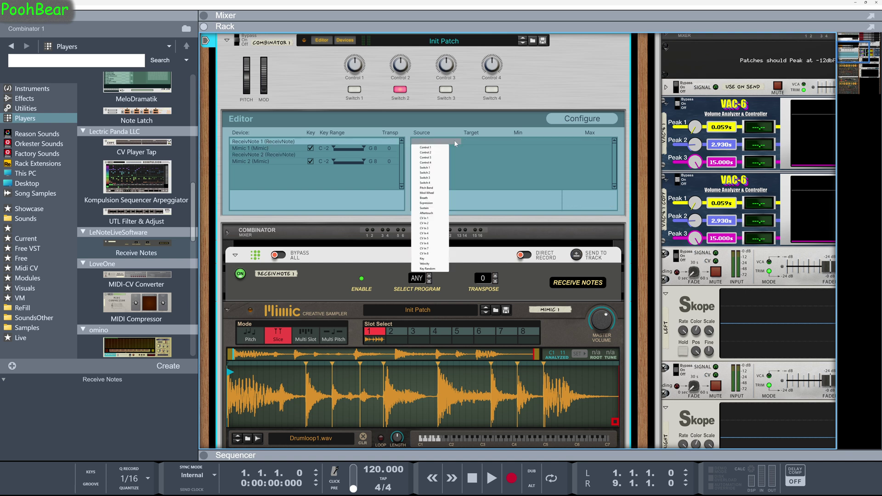
left_click(425, 168)
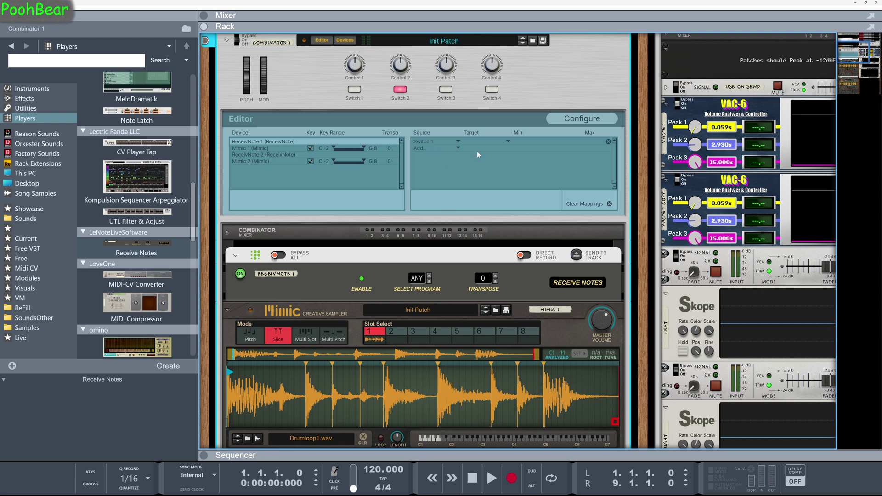
left_click(509, 141)
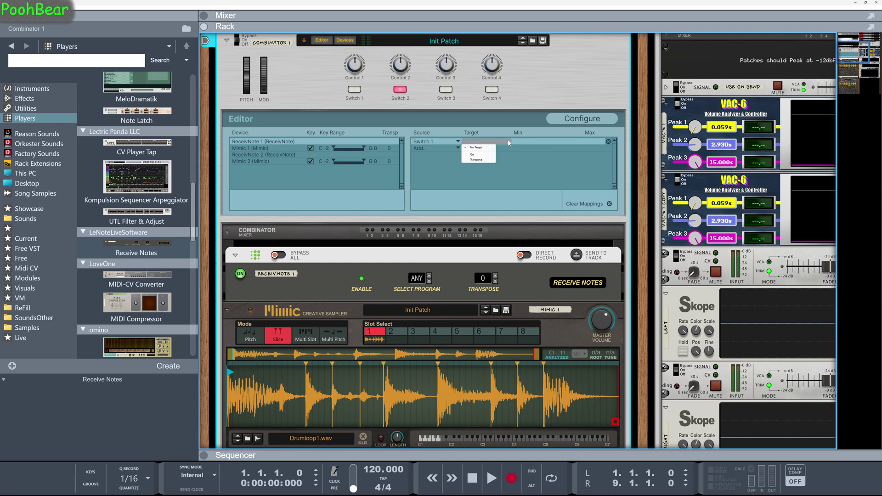
left_click(481, 155)
left_click_drag(531, 142, 532, 131)
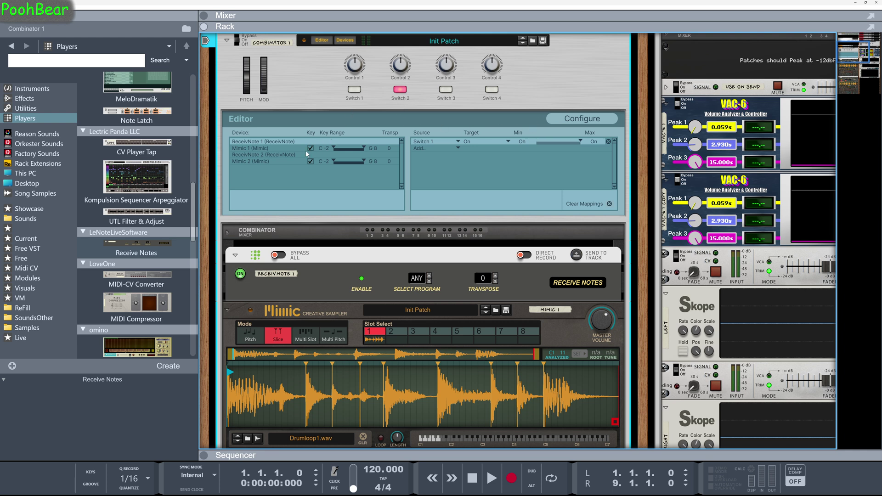
Map Switch 2 to the On target of ReceivNote 2 and set Min to On
left_click(274, 154)
left_click(457, 142)
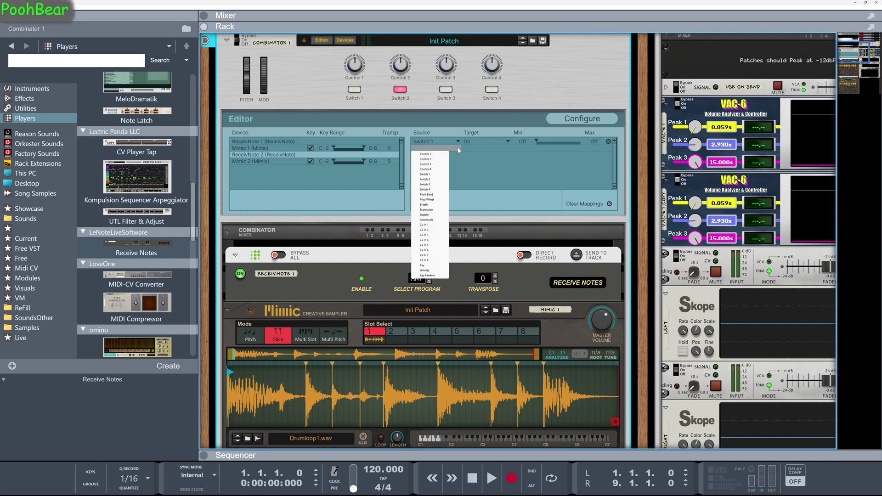
left_click(429, 180)
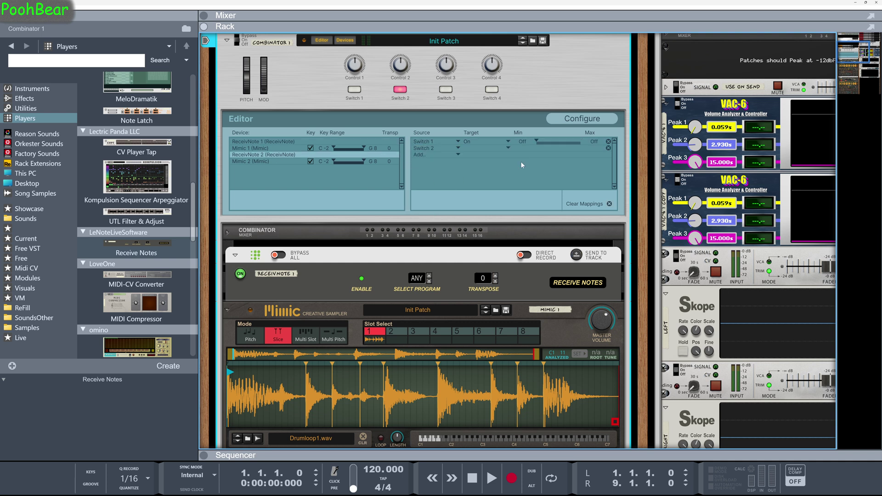
left_click(508, 148)
left_click(508, 147)
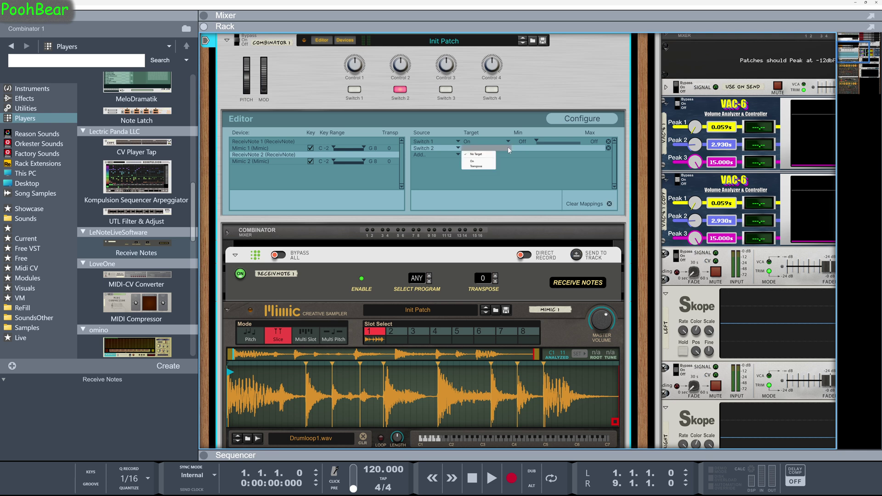
left_click(475, 161)
left_click_drag(528, 148, 532, 128)
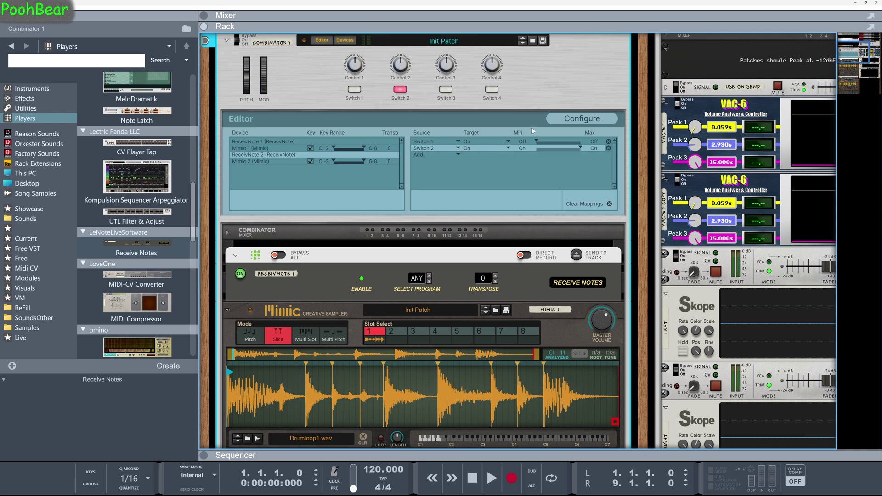
Map Switch 2 to the On target of ReceivNote 1 and set Max to Off
left_click(267, 141)
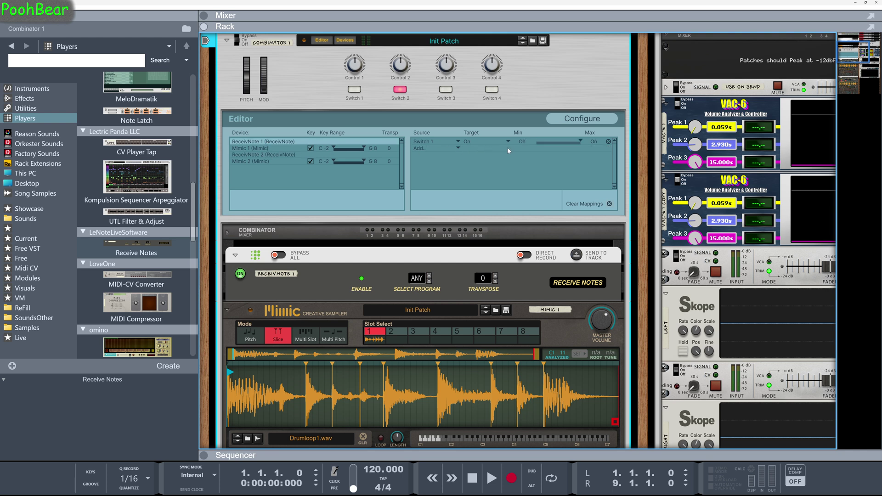
left_click(446, 148)
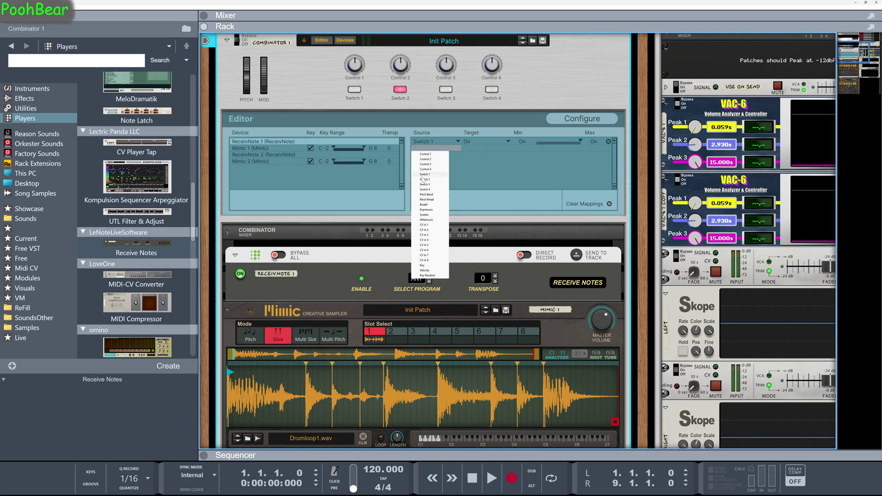
left_click(429, 175)
left_click(509, 146)
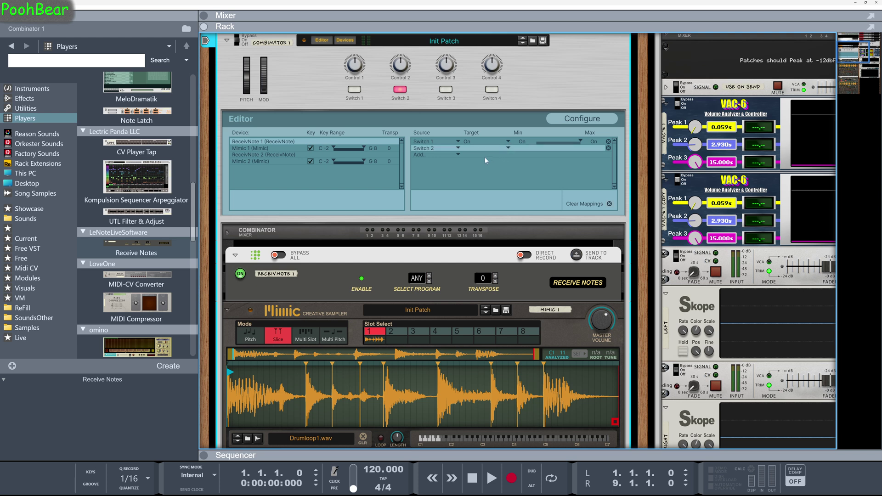
left_click(506, 147)
left_click(474, 161)
left_click_drag(598, 148, 598, 179)
Test the new mappings by toggling Switch 1 and Switch 2 on the Combinator
left_click(354, 89)
left_click(402, 91)
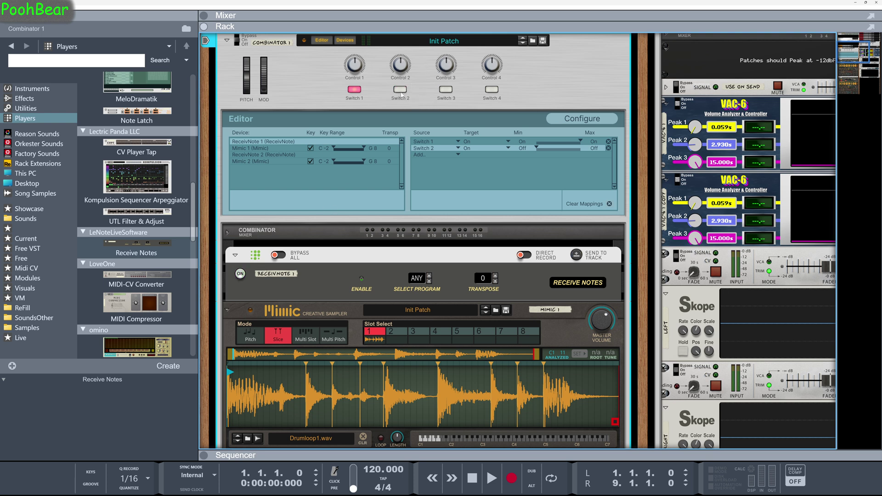
left_click(355, 90)
Collapse the Mimic 1 sampler so both Receive Notes players fit in view beneath the Combinator's Editor
scroll(271, 277, "down", 3)
scroll(296, 389, "down", 1)
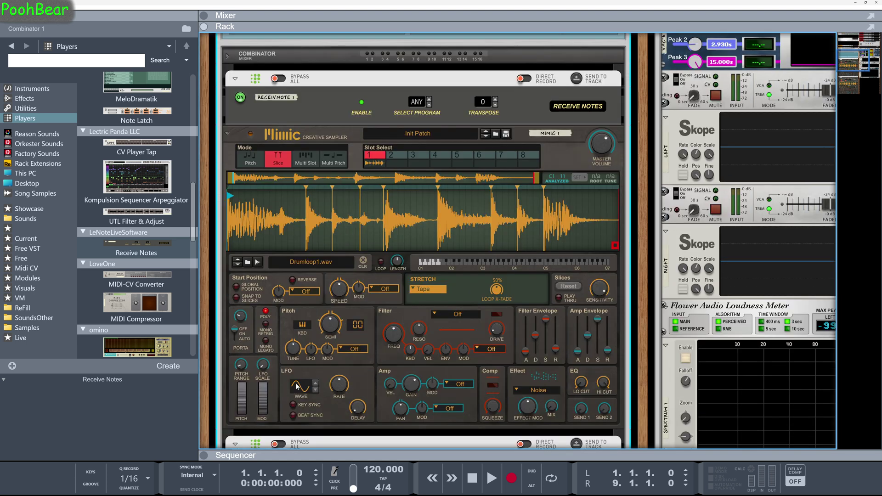
scroll(297, 432, "up", 2)
left_click(227, 221)
scroll(300, 223, "up", 2)
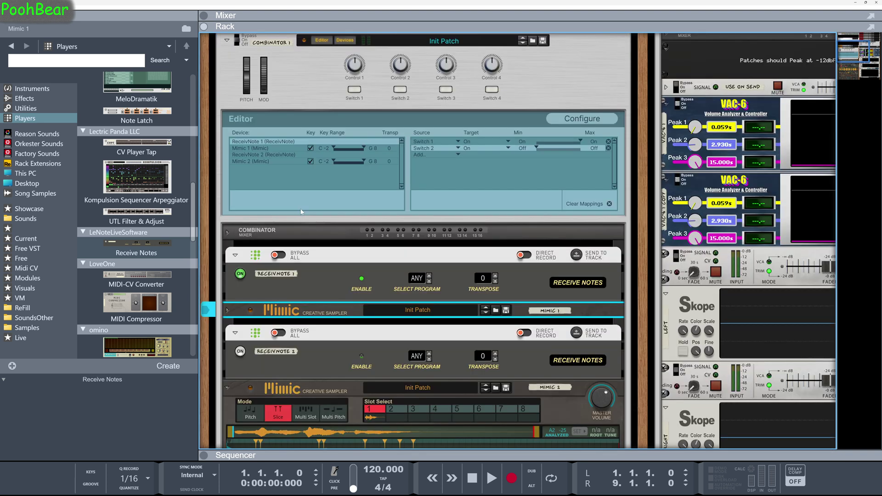
Alternate Switch 1 and Switch 2 while watching both Receive Notes players, finishing with Switch 1 and Switch 3 on
left_click(401, 90)
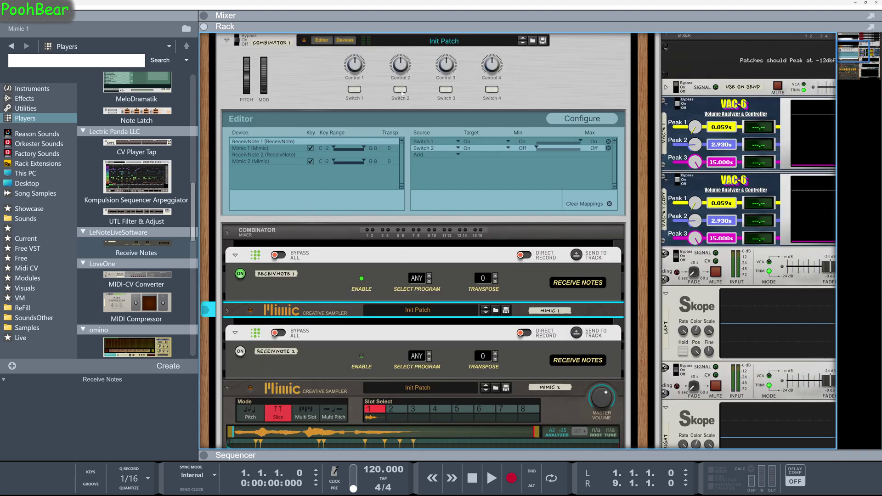
left_click(355, 90)
left_click(400, 89)
left_click(355, 89)
left_click(400, 90)
left_click(354, 90)
left_click(399, 89)
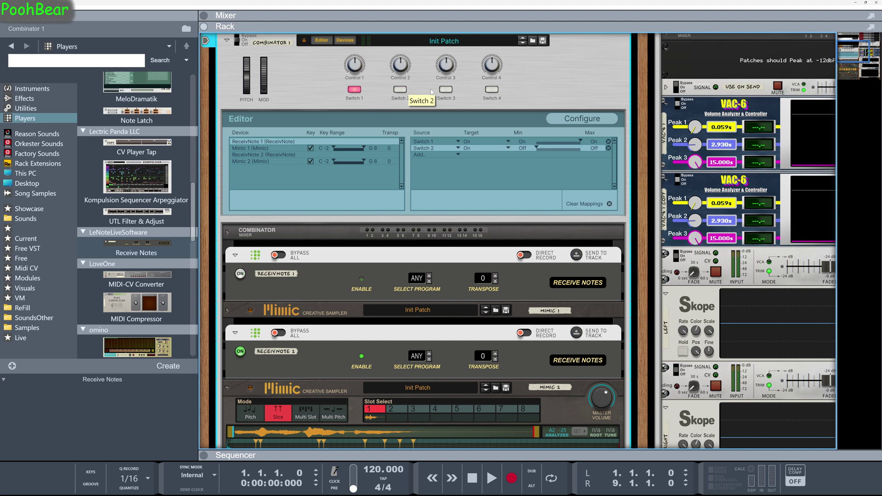
left_click(445, 90)
Delete both Receive Notes players, ReceivNote 1 and ReceivNote 2, from the Combinator
left_click(255, 287)
key("Delete")
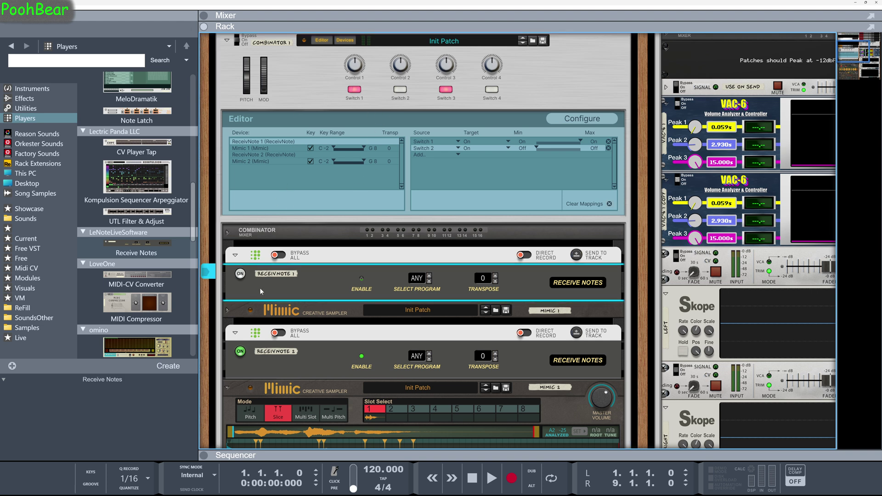
key("Return")
left_click(265, 300)
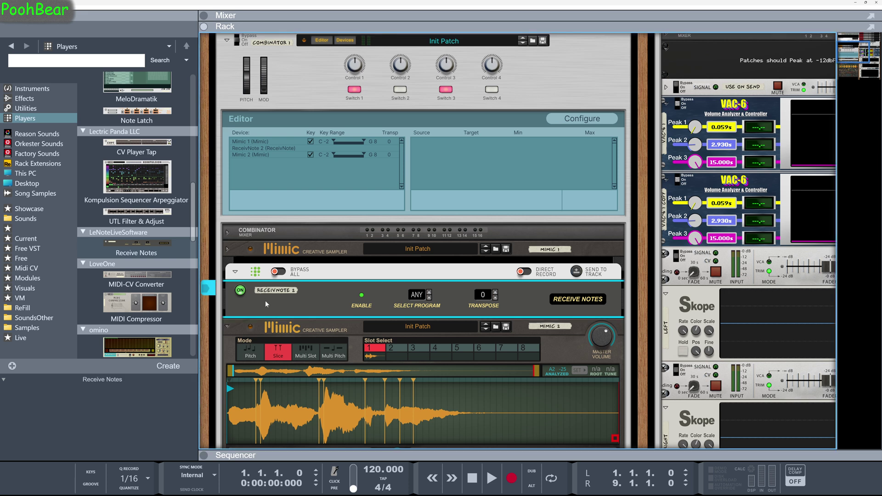
key("Delete")
key("Return")
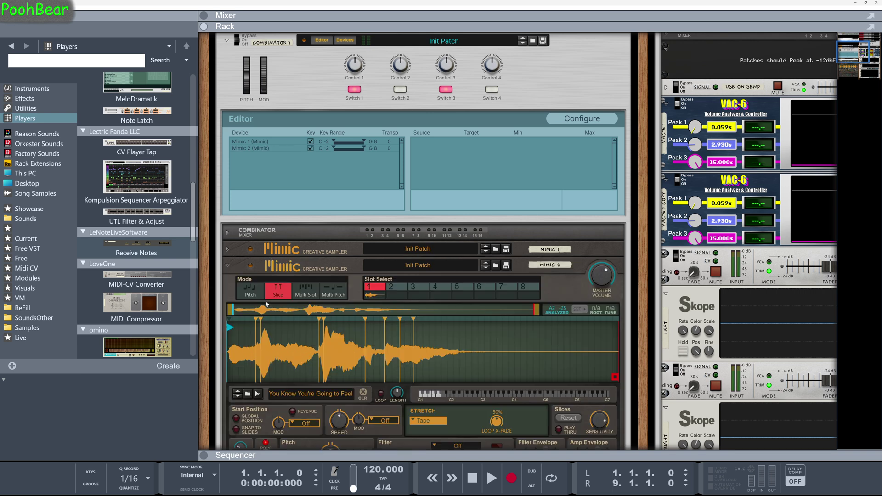
Expand the Mimic 1 sampler and compare its mapped slice keys with those of Mimic 2
left_click(226, 266)
left_click(228, 265)
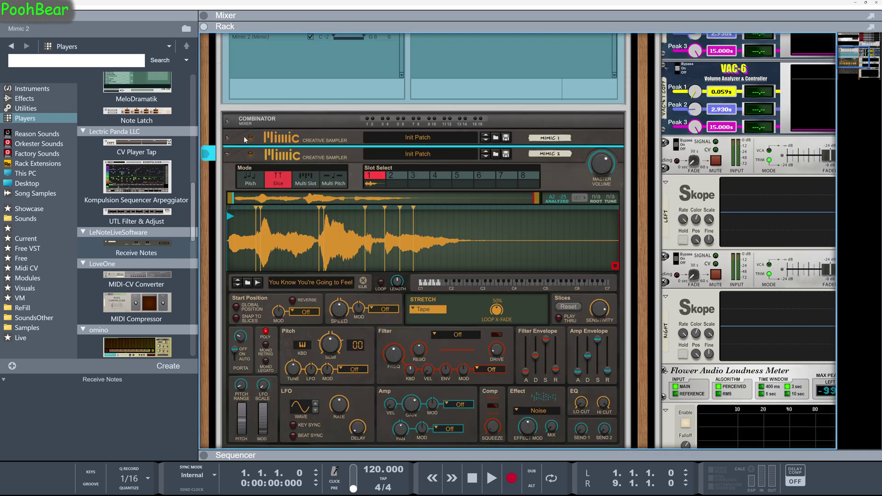
left_click(227, 138)
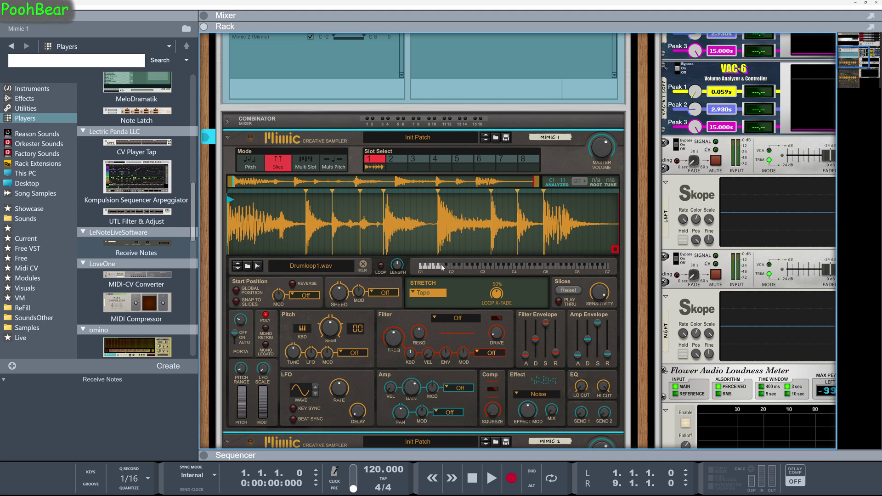
scroll(446, 285, "down", 3)
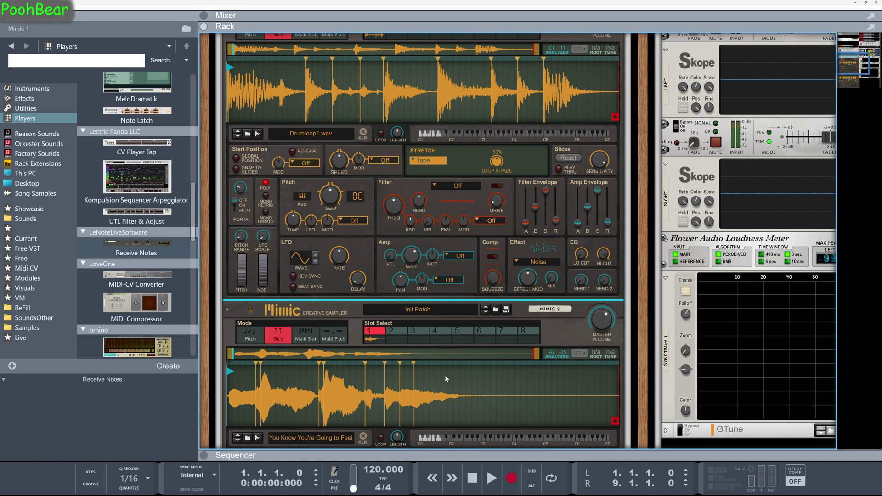
scroll(451, 379, "down", 2)
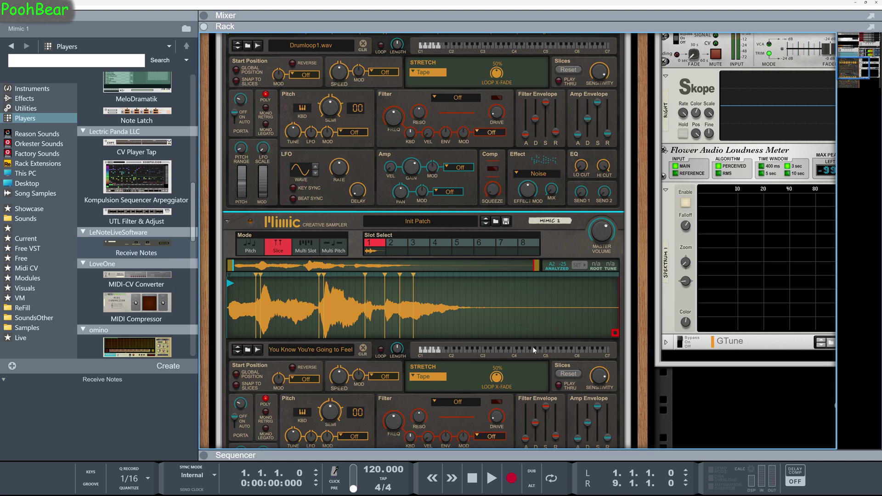
Add a UTL Filter & Adjust player to the Mimic 2 sampler inside the Combinator
scroll(467, 311, "up", 2)
scroll(466, 312, "up", 1)
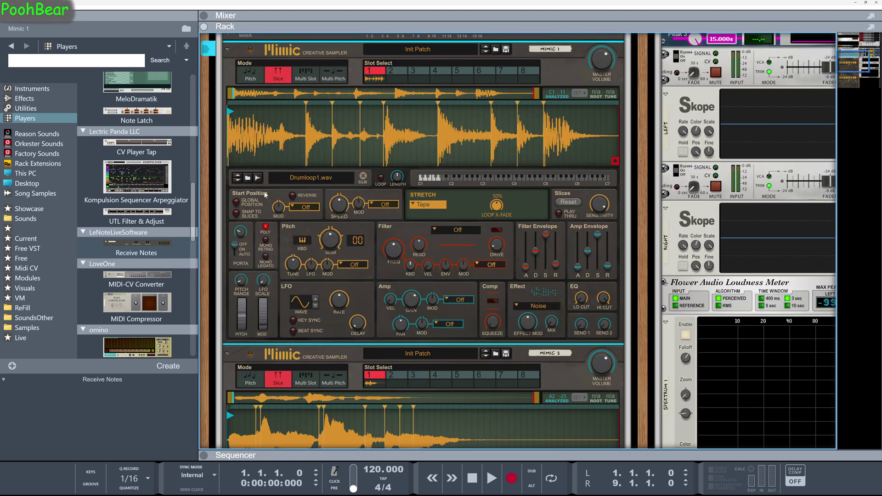
left_click(124, 216)
mouse_move(123, 217)
left_mouse_down()
mouse_move(103, 205)
mouse_move(306, 312)
mouse_move(345, 350)
left_mouse_up()
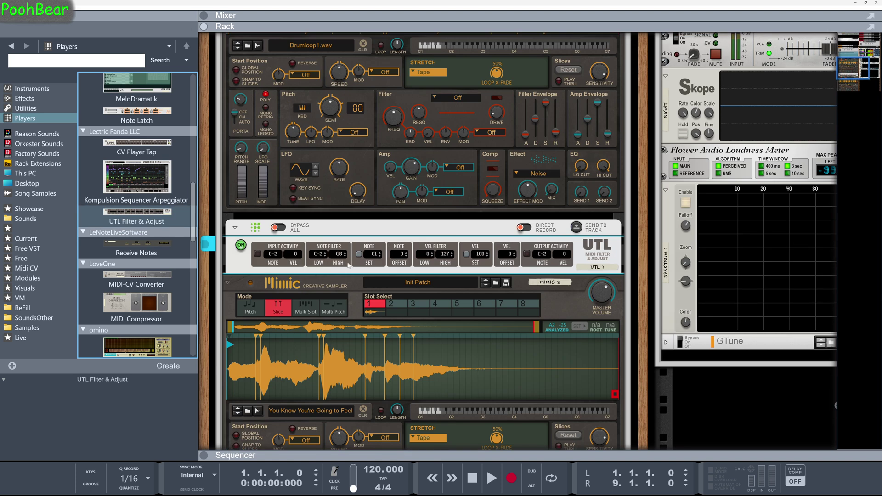
Check how UTL 1 is listed in the Combinator's Editor, finishing with the Editor hidden
scroll(313, 265, "up", 7)
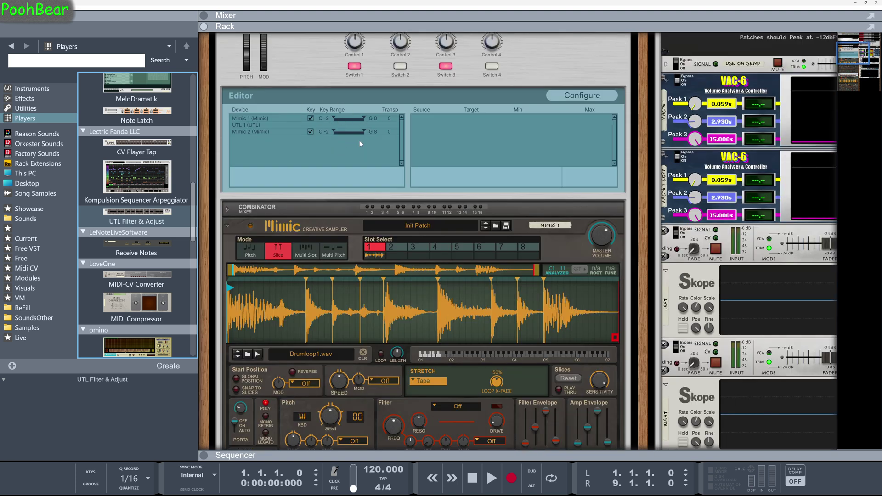
scroll(389, 132, "up", 2)
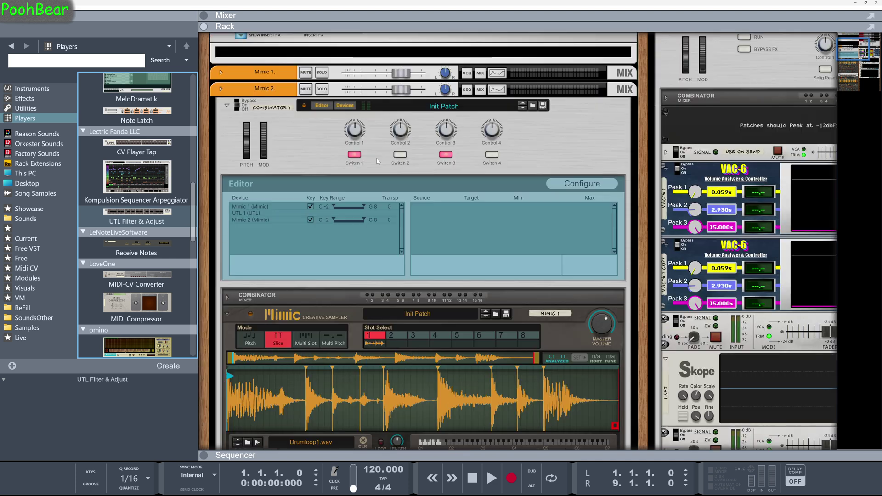
left_click(321, 109)
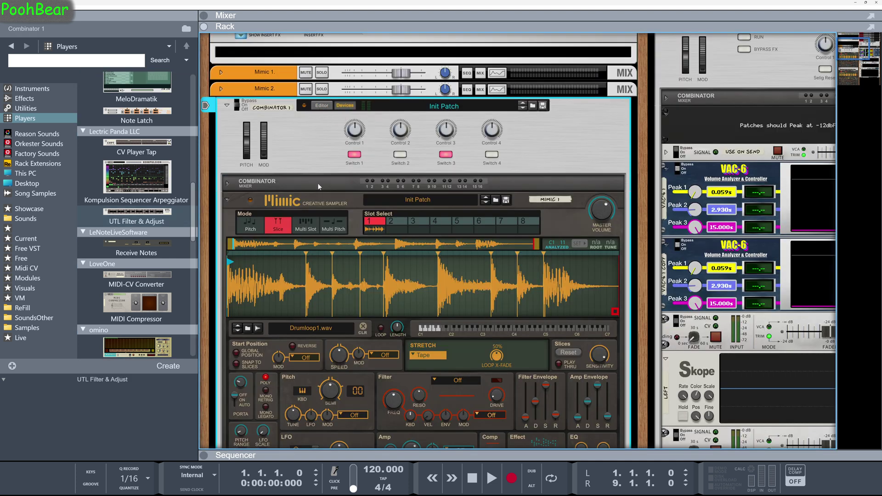
scroll(318, 183, "down", 7)
left_click(238, 236)
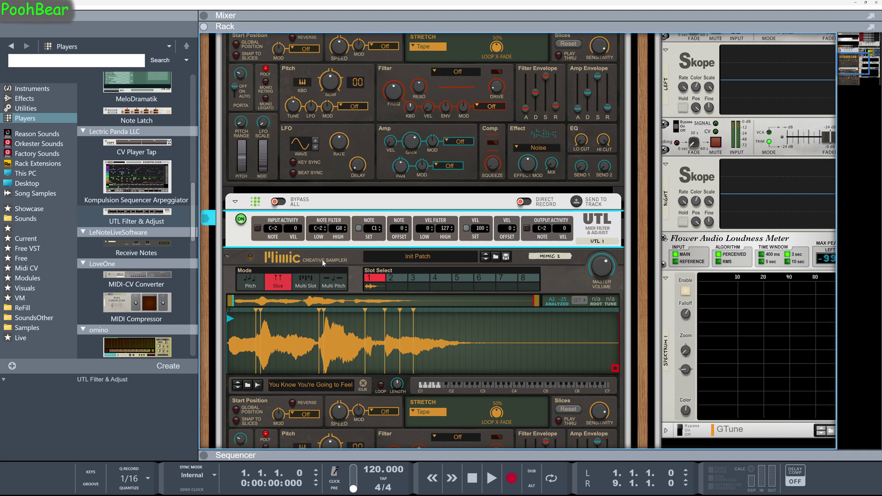
scroll(321, 265, "up", 10)
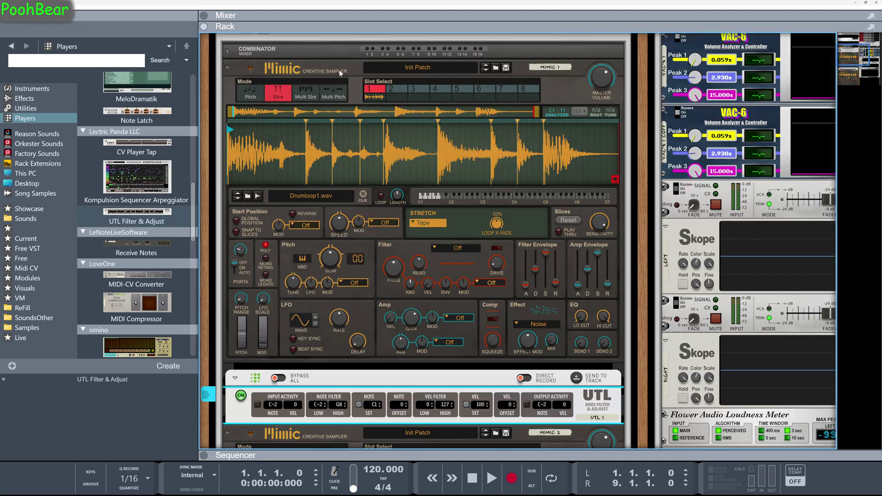
left_click(322, 61)
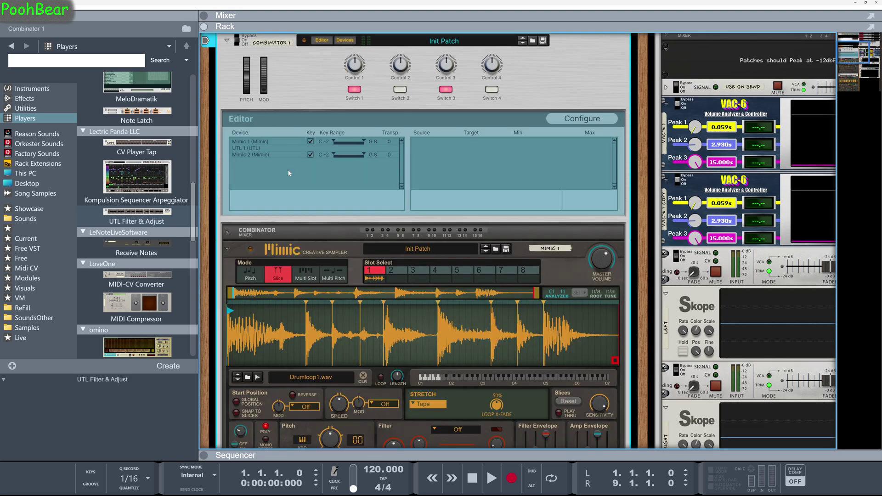
left_click(322, 41)
Switch UTL 1 off and back on, and set its Note Filter Low to A1
scroll(317, 271, "down", 4)
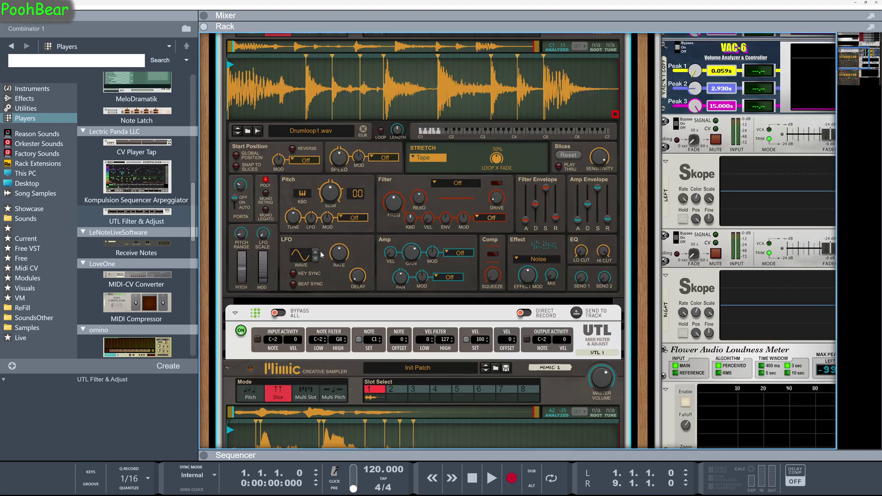
left_click(238, 308)
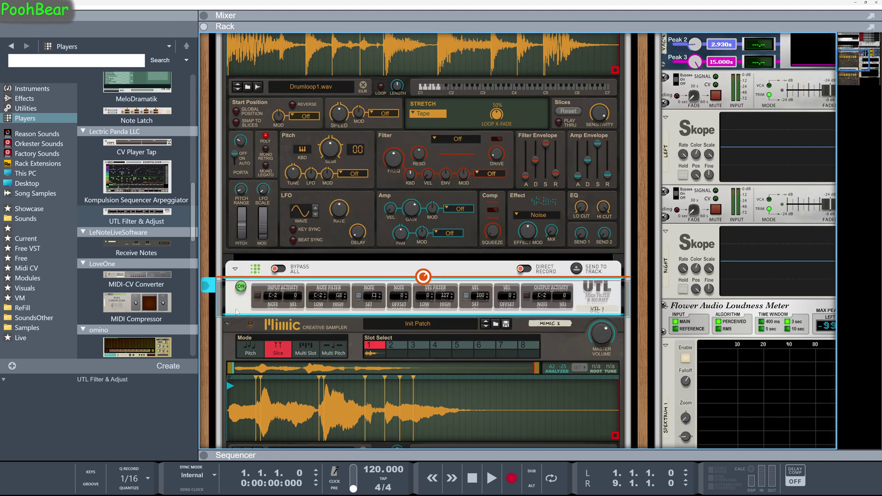
left_click(241, 287)
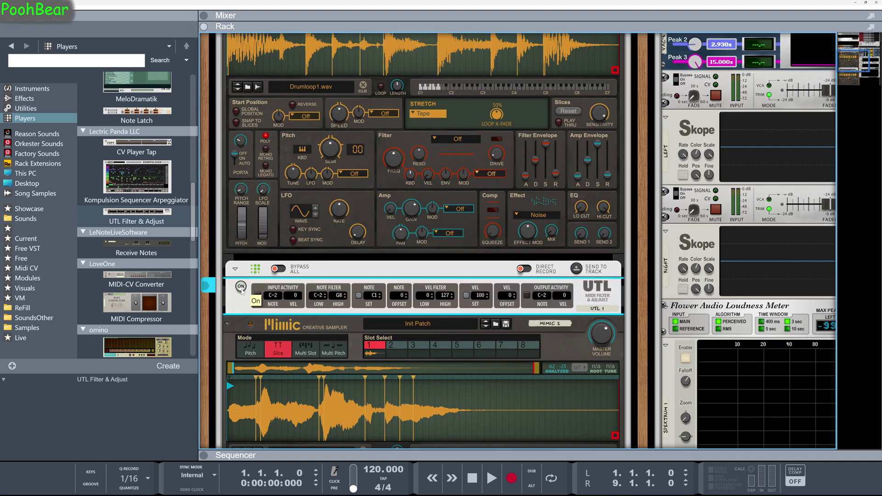
left_click(241, 287)
left_click_drag(321, 296, 338, 220)
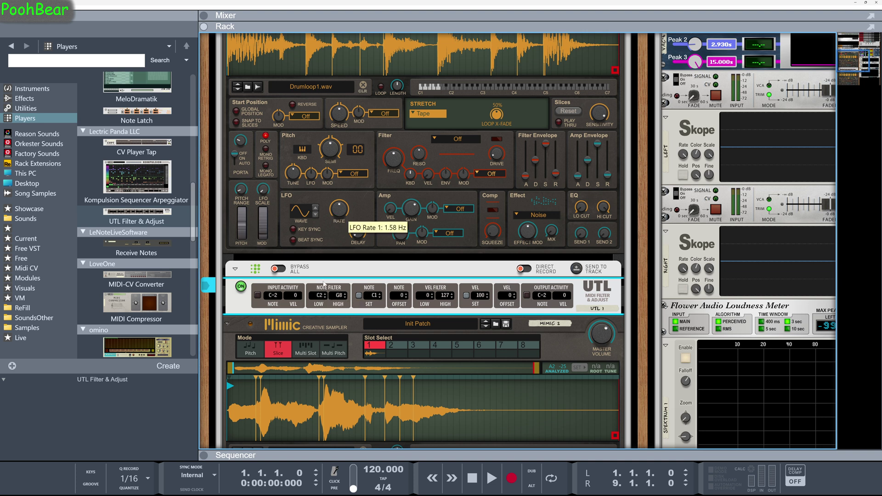
scroll(321, 301, "up", 2)
scroll(321, 304, "down", 1)
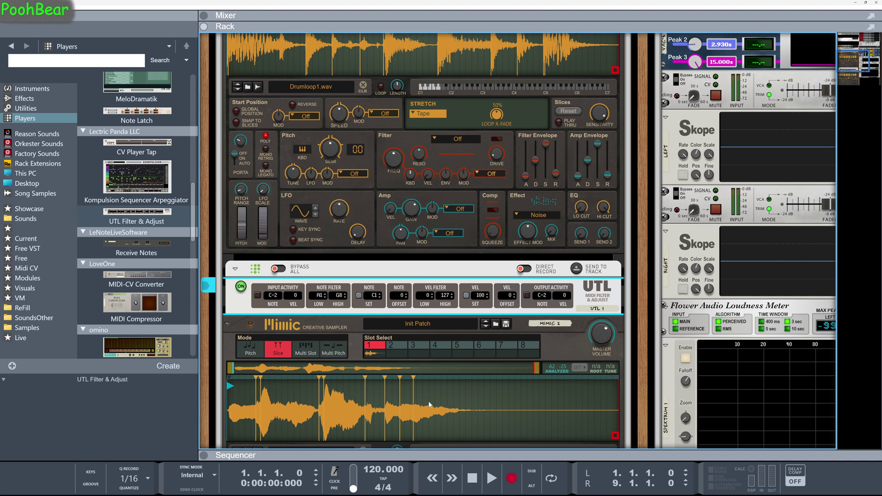
Check Mimic 2's mapped slice keys and set UTL 1's Note Filter High to F2
scroll(446, 395, "down", 3)
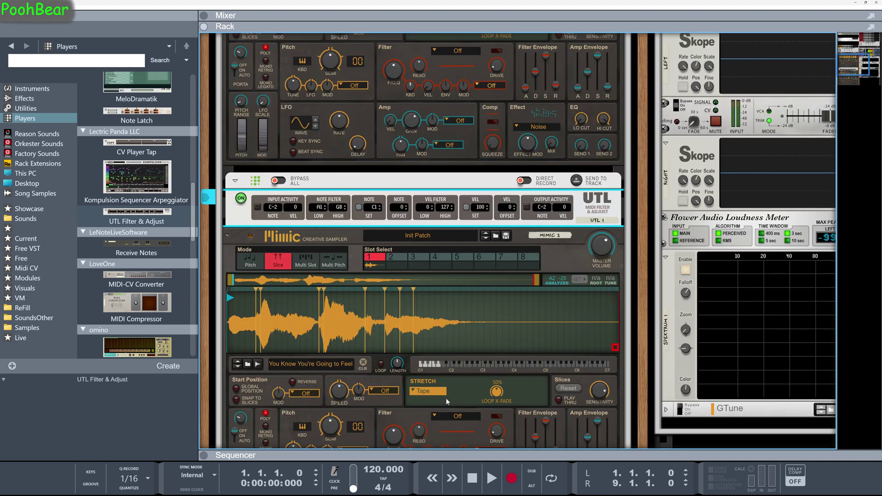
left_click(426, 368)
left_click(438, 368)
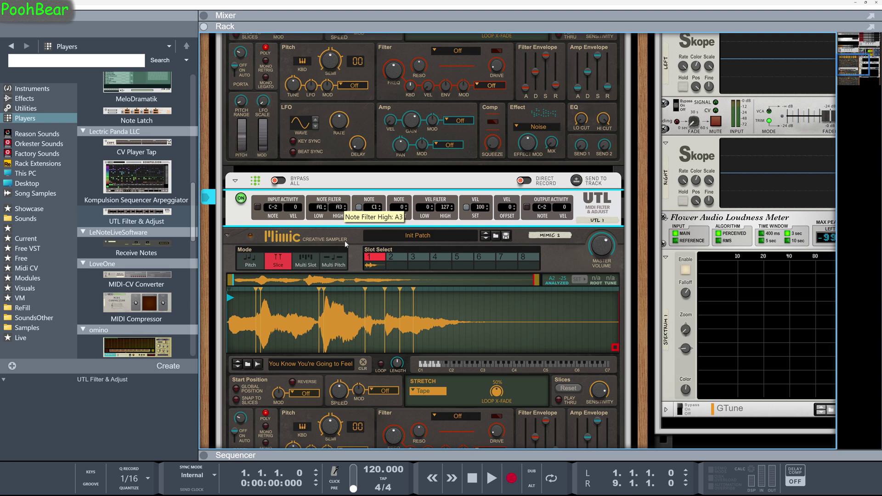
left_click_drag(340, 207, 339, 222)
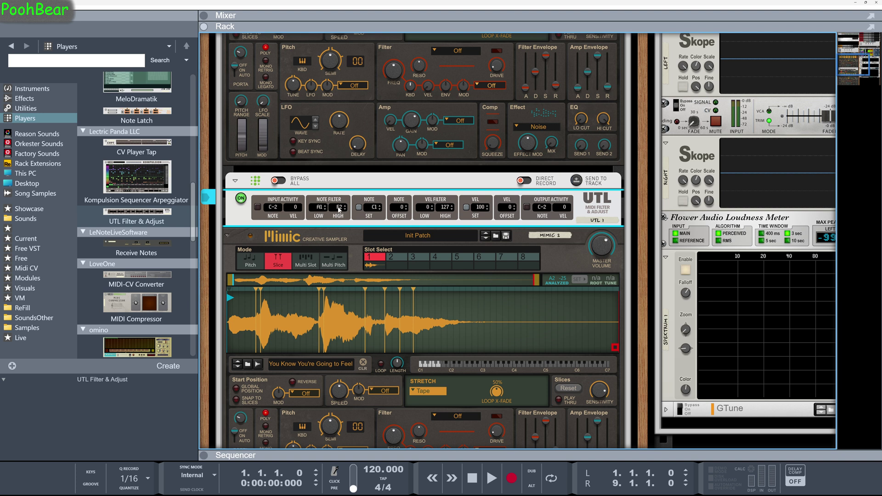
Compare the two samplers' key ranges and set UTL 1's Note Offset to -9
scroll(403, 341, "up", 5)
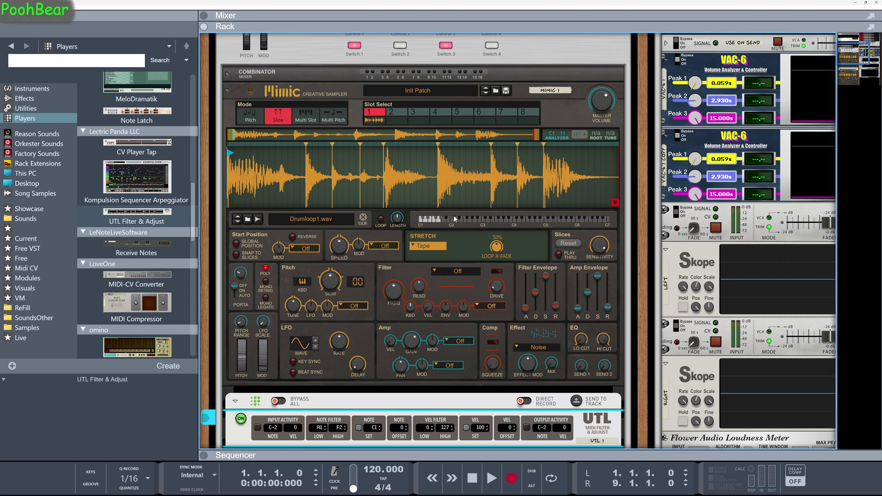
scroll(418, 281, "down", 3)
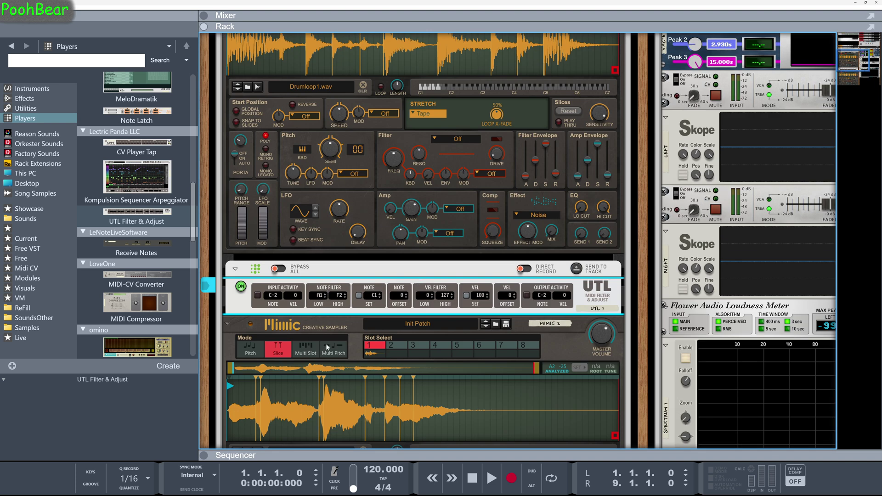
scroll(358, 355, "down", 1)
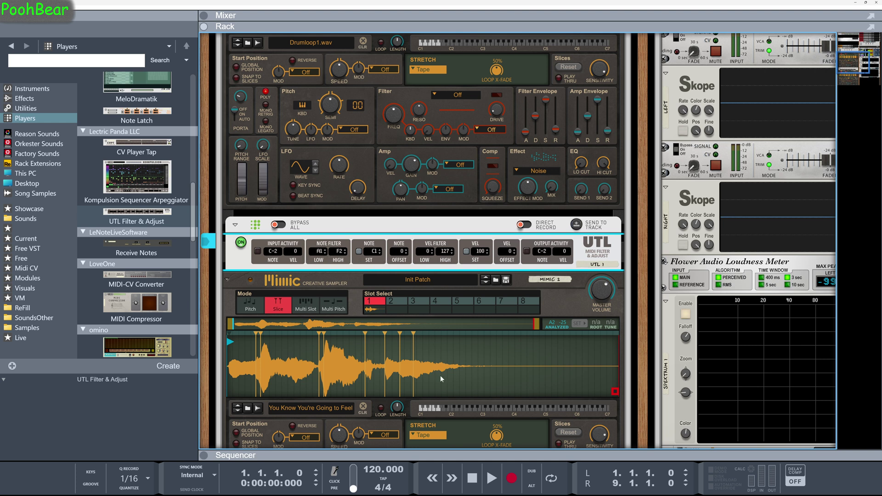
scroll(440, 378, "down", 1)
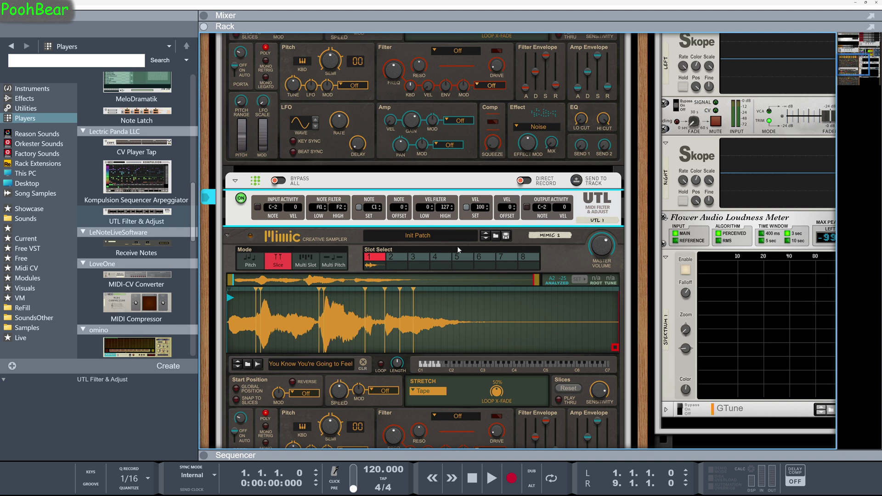
left_click_drag(404, 210, 401, 220)
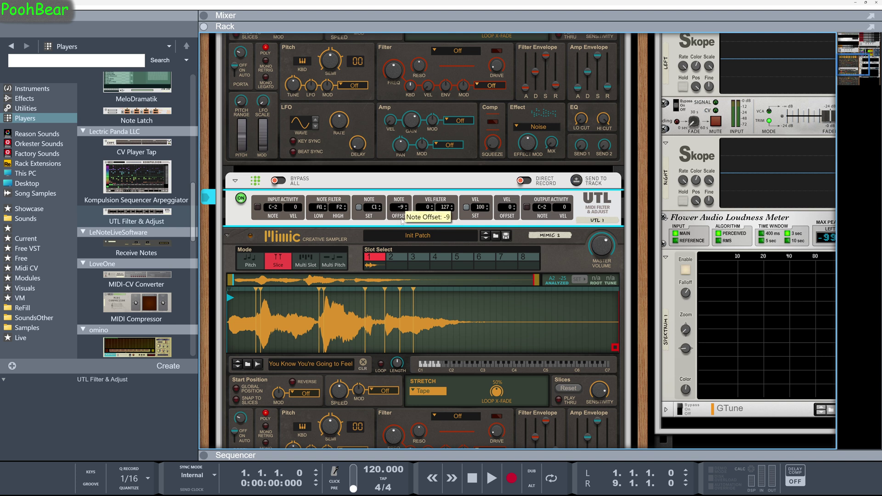
Review both samplers with the note filter in place and change Mimic 2's Stretch mode to Vocal
scroll(395, 257, "up", 6)
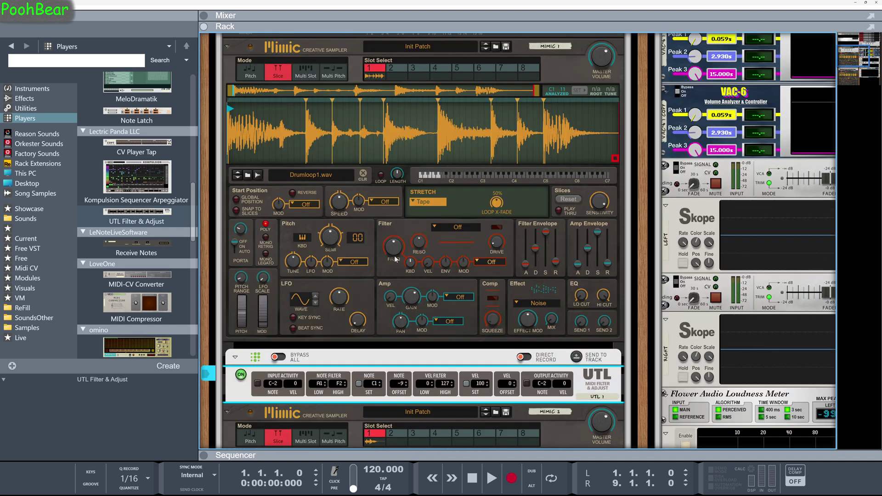
scroll(397, 258, "up", 2)
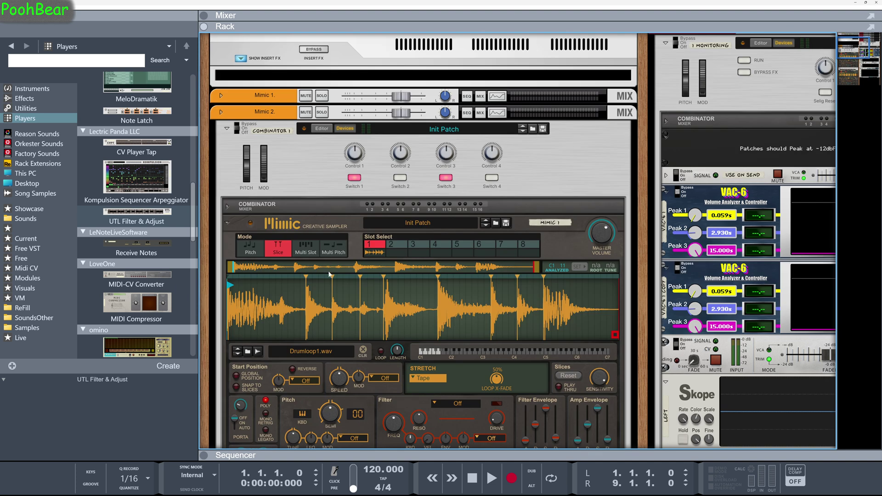
scroll(275, 318, "down", 6)
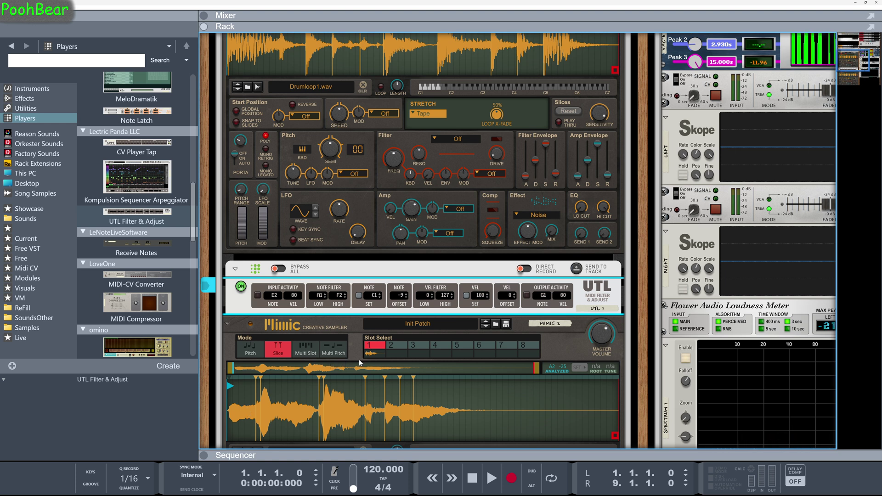
scroll(359, 360, "down", 5)
left_click(420, 260)
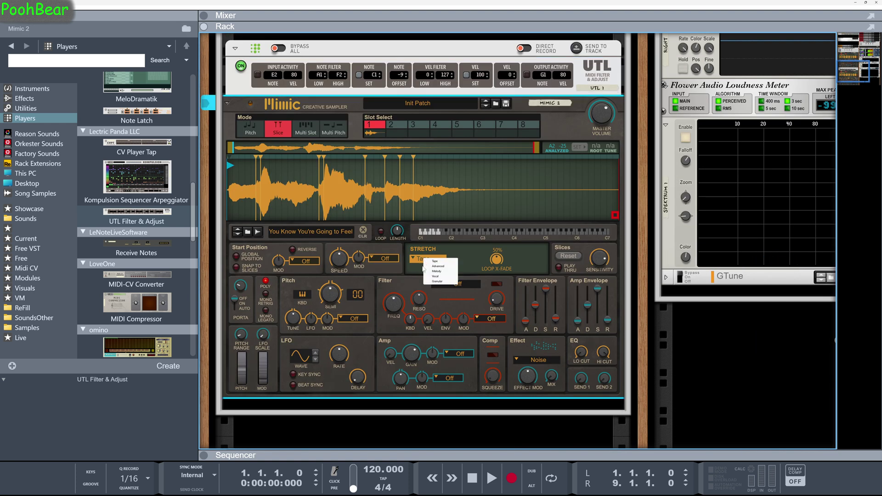
left_click(435, 276)
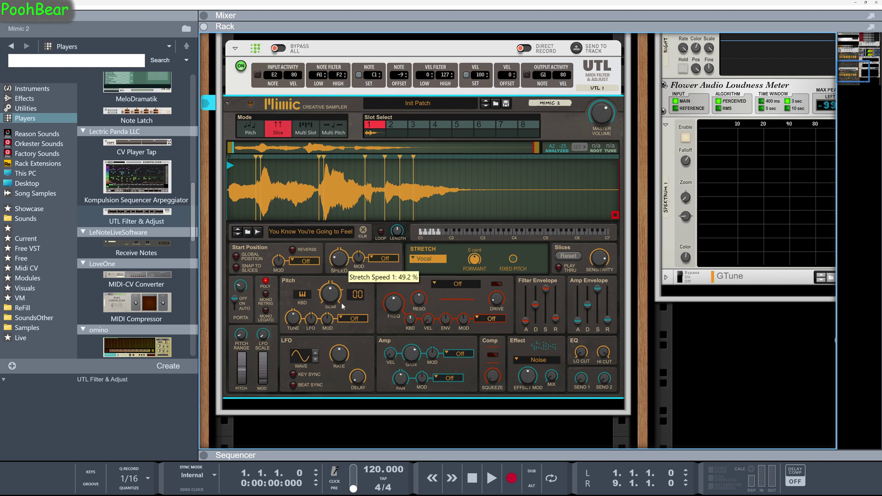
Find Beat Map among the built-in players and add it above Combinator 1
scroll(342, 307, "up", 9)
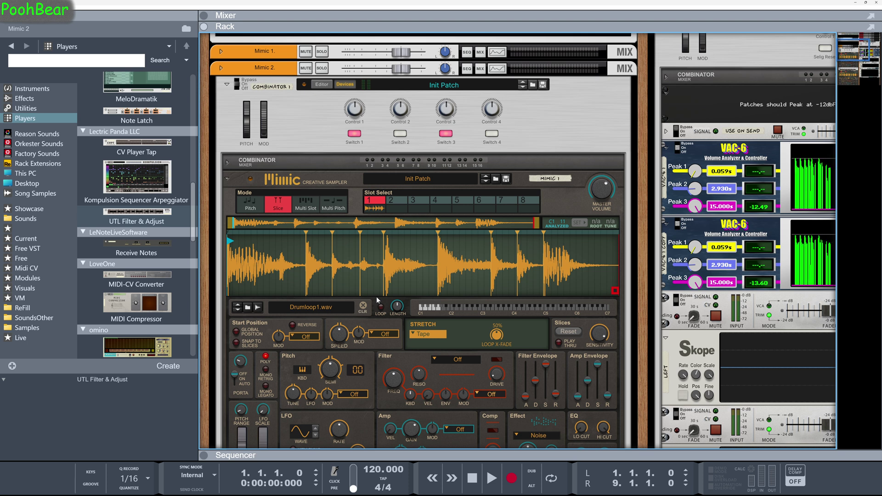
scroll(376, 294, "up", 2)
scroll(367, 355, "down", 1)
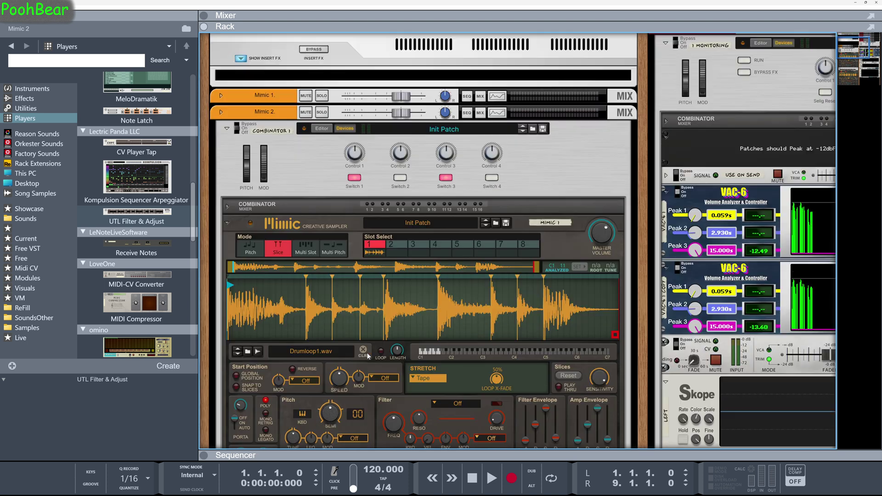
scroll(174, 242, "up", 2)
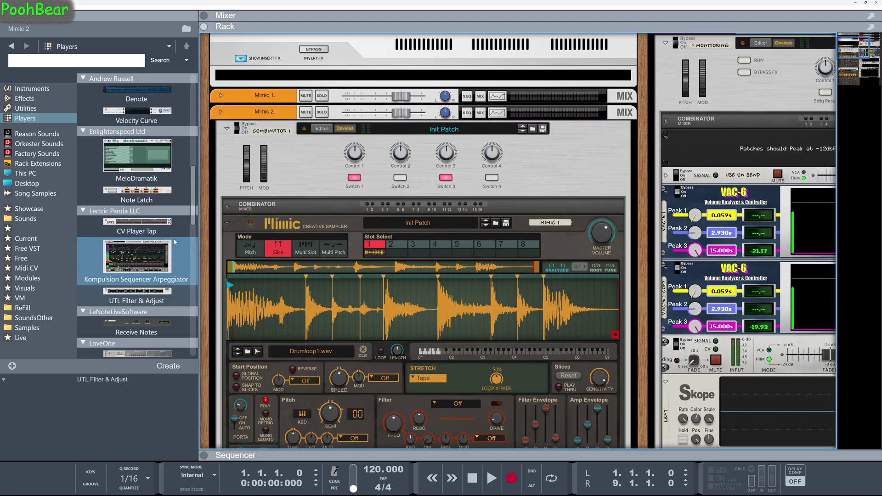
scroll(175, 243, "up", 5)
scroll(174, 242, "up", 5)
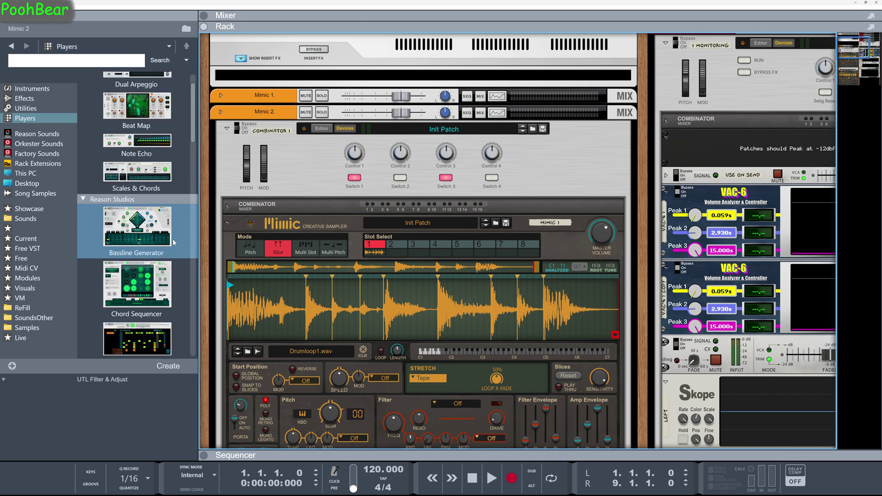
scroll(174, 242, "up", 1)
mouse_move(115, 141)
left_mouse_down()
mouse_move(292, 210)
mouse_move(287, 138)
mouse_move(271, 94)
mouse_move(262, 118)
mouse_move(272, 129)
left_mouse_up()
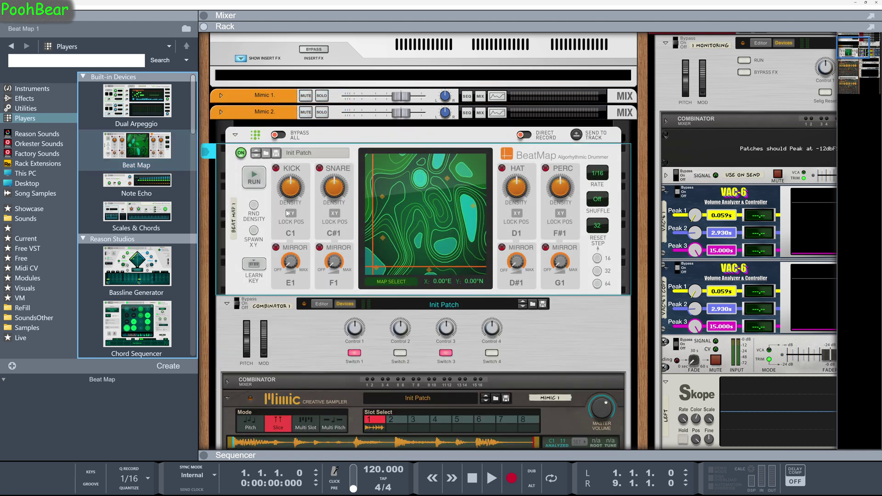
Start Beat Map running and check how Mimic 1, UTL 1 and Mimic 2 respond to its notes
left_click(254, 177)
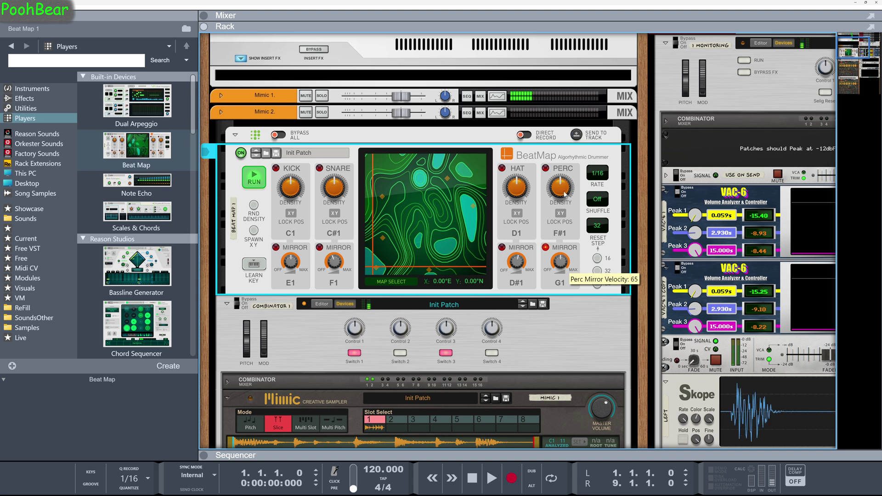
scroll(338, 316, "down", 2)
scroll(337, 316, "down", 10)
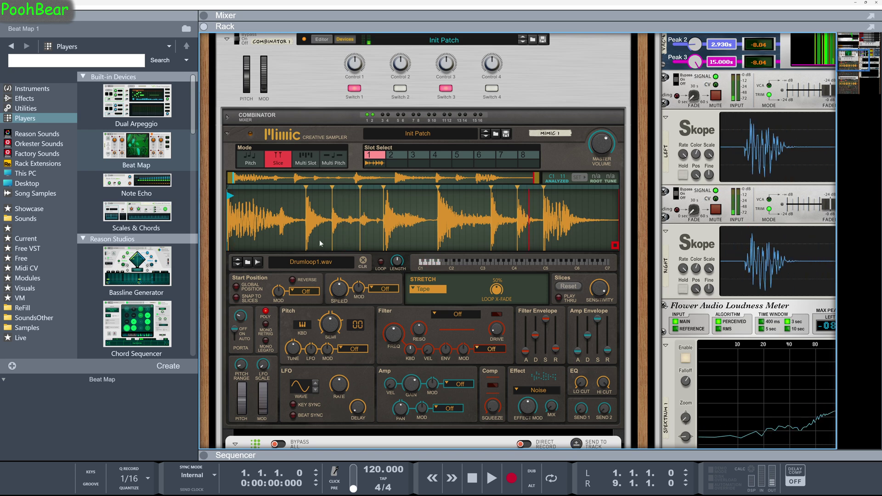
scroll(305, 369, "down", 8)
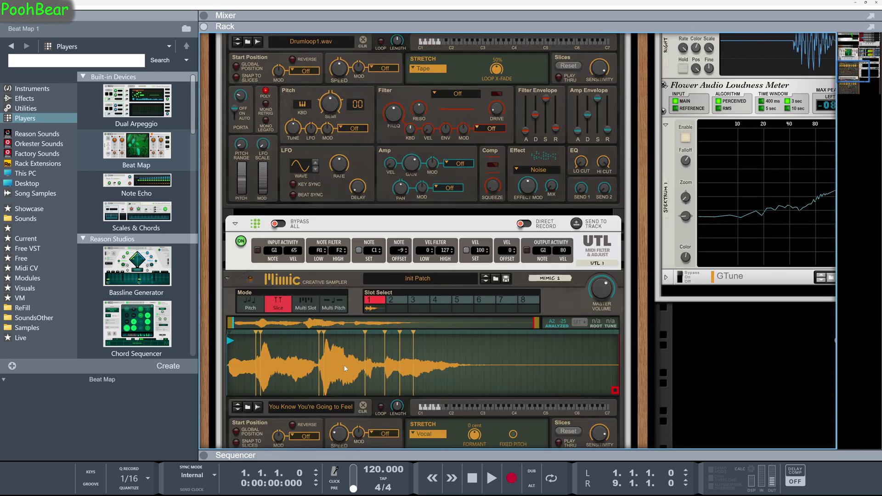
Add the Scales & Chords player between Beat Map and Combinator 1
scroll(343, 365, "up", 15)
left_click_drag(138, 211, 375, 165)
scroll(376, 343, "down", 7)
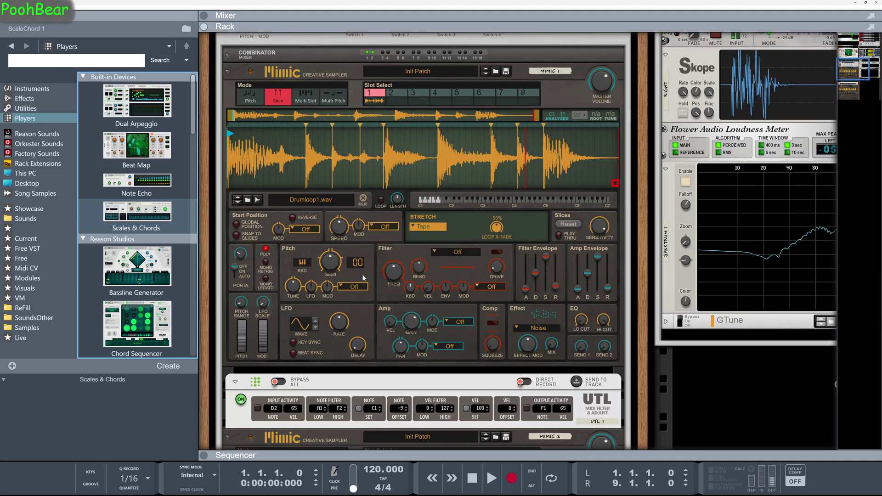
scroll(359, 286, "up", 7)
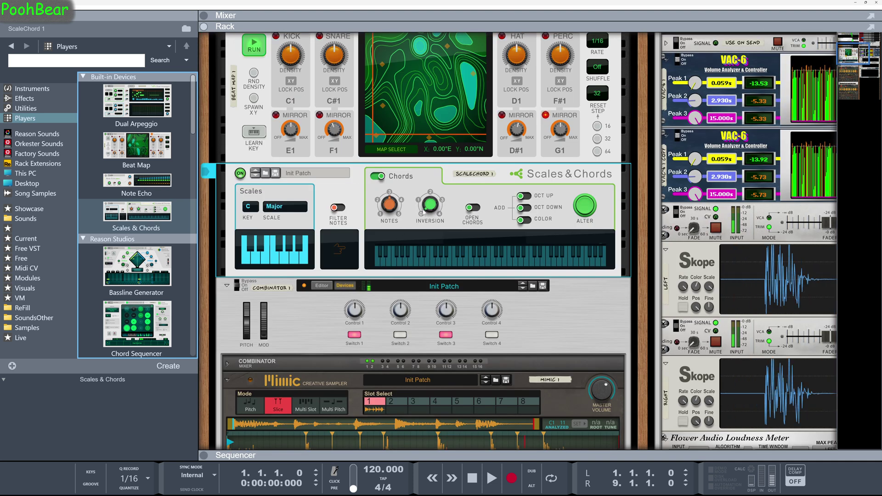
In Scales & Chords, set the number of chord notes to 3 and the scale to Chromatic
left_click_drag(389, 205, 387, 235)
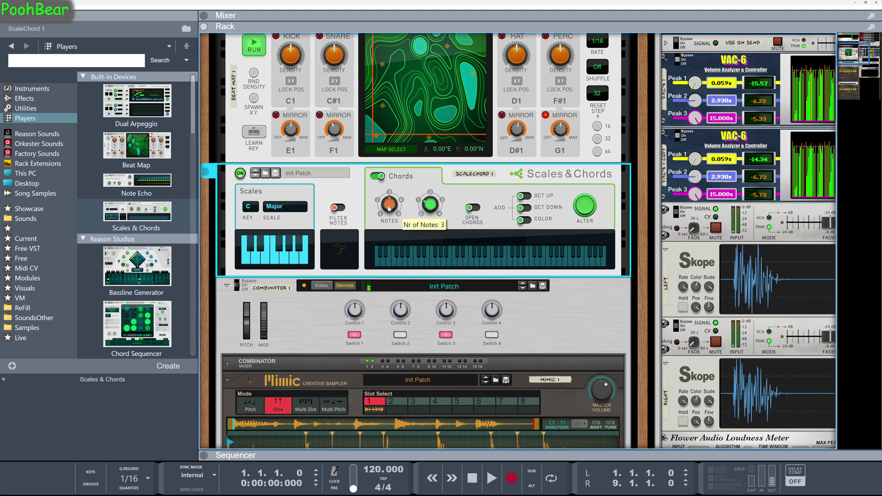
left_click(277, 206)
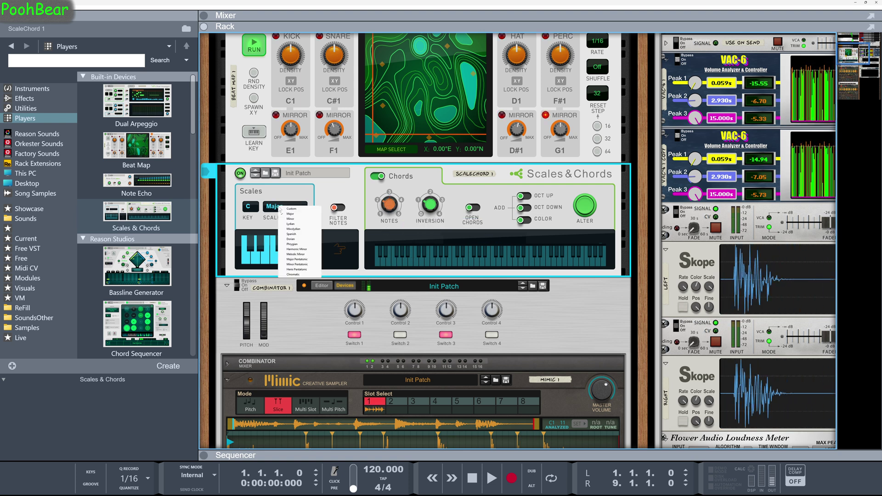
left_click(298, 277)
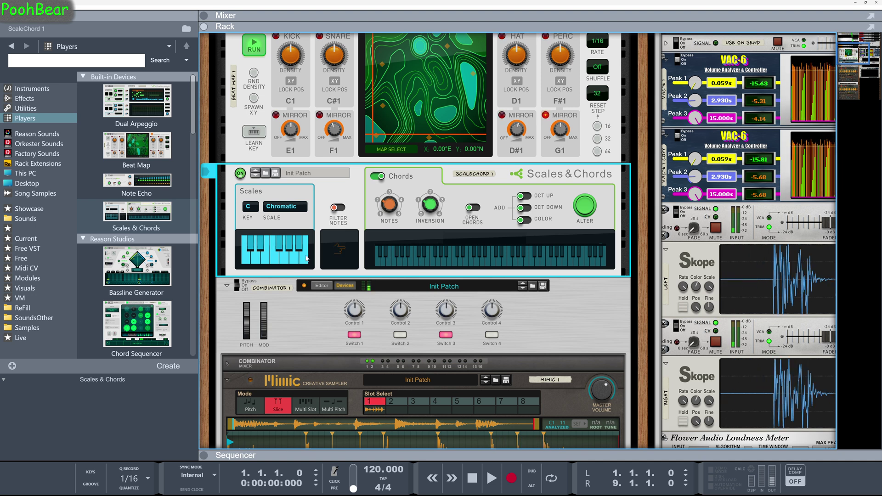
Add an RV7000 MkII Reverb below Mimic 2 inside the Combinator and adjust its Dry-Wet amount
left_click(26, 109)
left_click(24, 98)
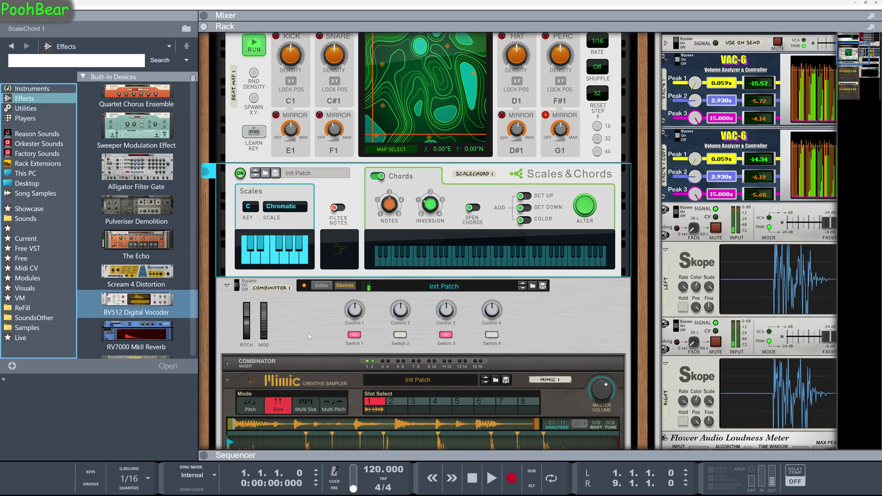
scroll(322, 344, "down", 9)
scroll(324, 343, "down", 7)
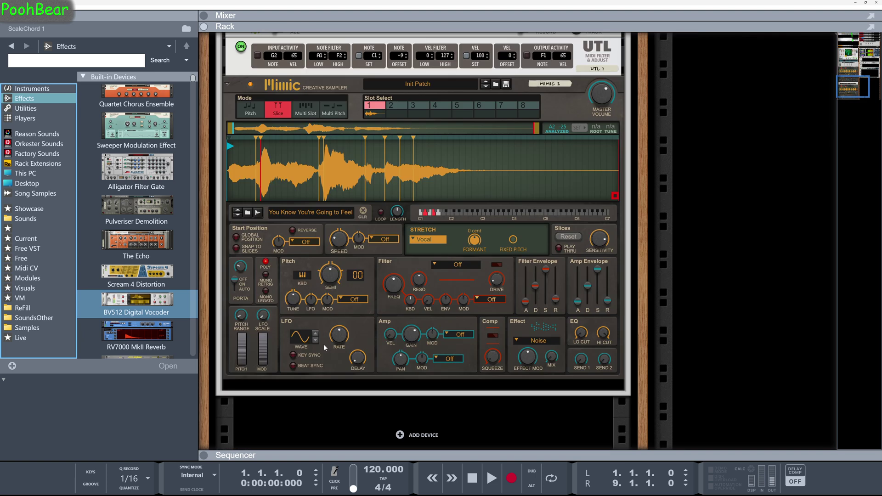
left_click(118, 337)
left_click_drag(119, 337, 420, 338)
left_click(561, 359)
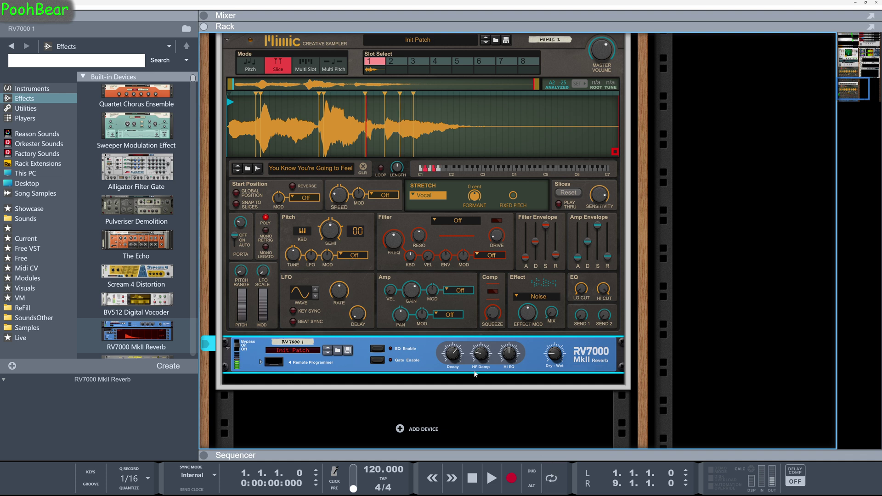
Turn on Open Chords in Scales & Chords and set the scale to Phrygian
scroll(412, 302, "up", 10)
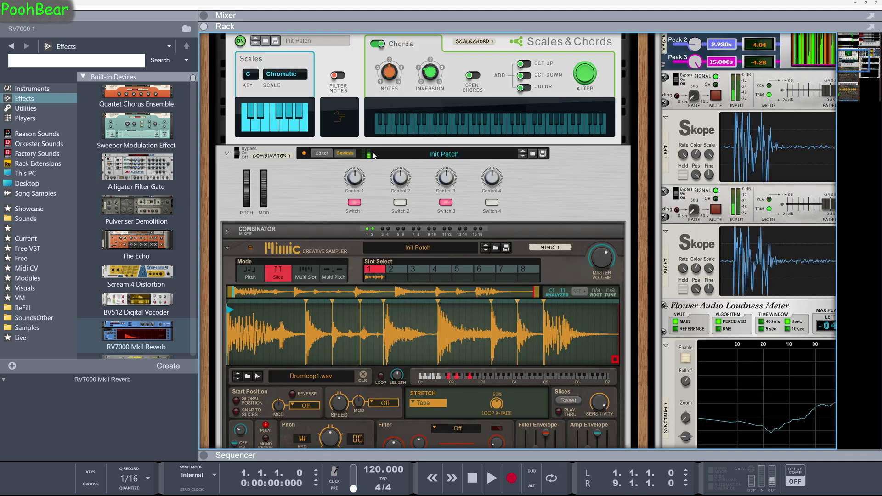
scroll(420, 83, "up", 5)
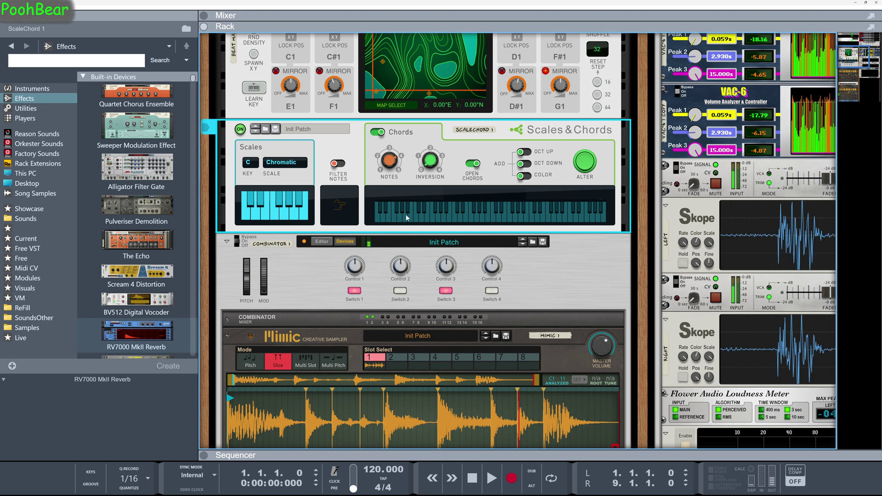
left_click(284, 163)
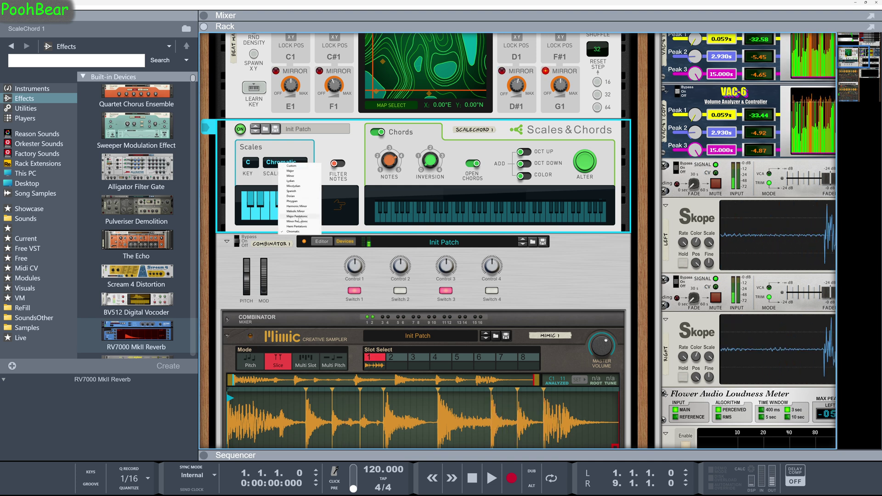
left_click(289, 201)
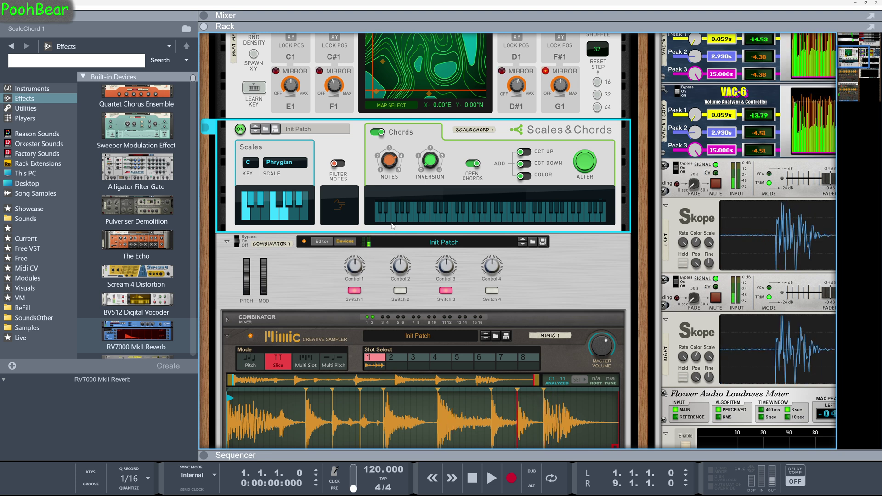
Find Denote among the players and add it between Scales & Chords and Combinator 1
left_click(25, 118)
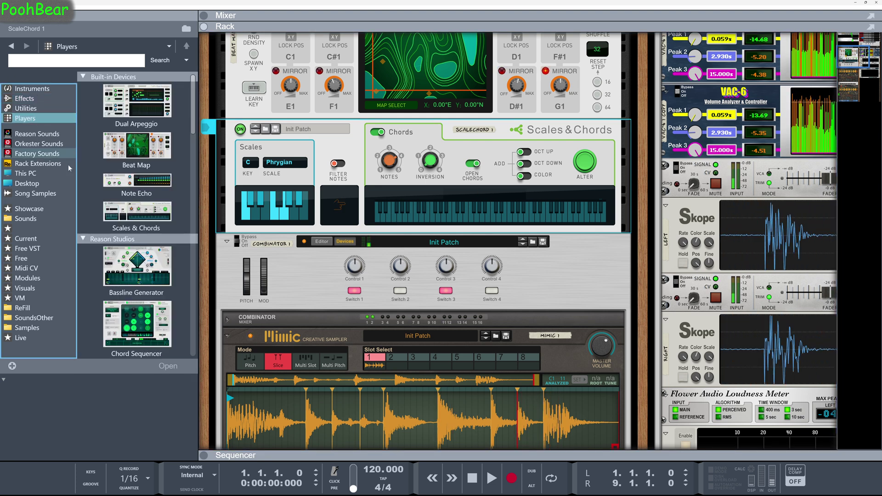
scroll(127, 260, "down", 5)
left_click_drag(137, 173, 294, 230)
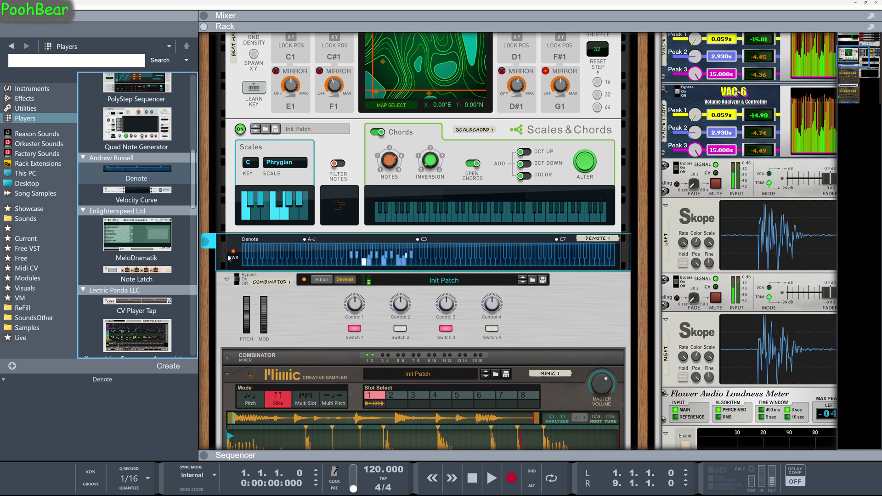
Add Tonicmint's Note Monitor player below Denote and enable its STAT mode
scroll(132, 285, "down", 6)
scroll(132, 285, "down", 5)
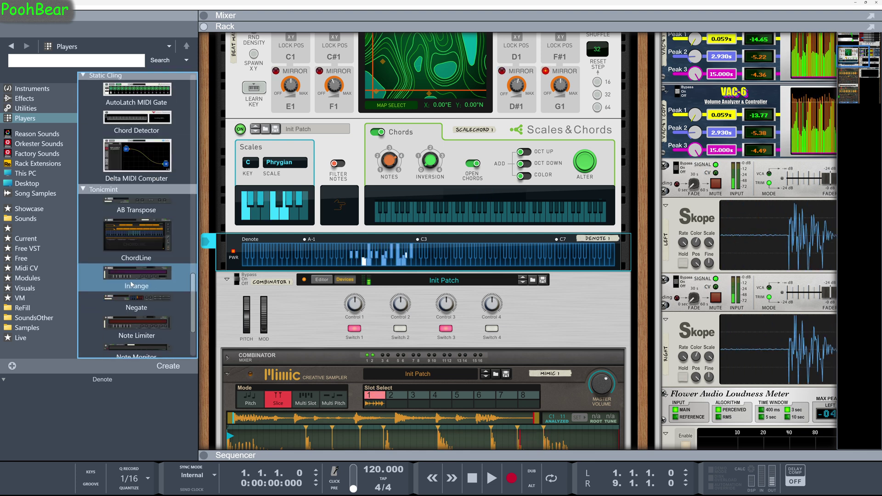
left_click(105, 244)
left_click_drag(106, 244, 360, 264)
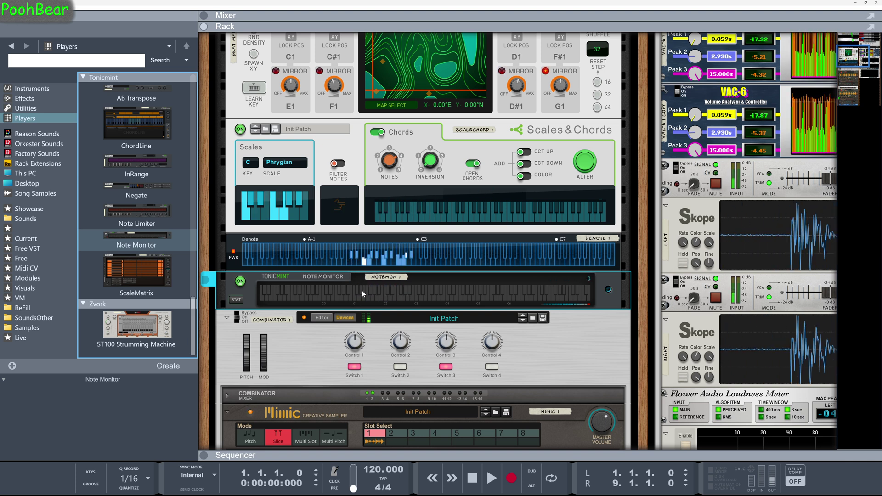
left_click(235, 300)
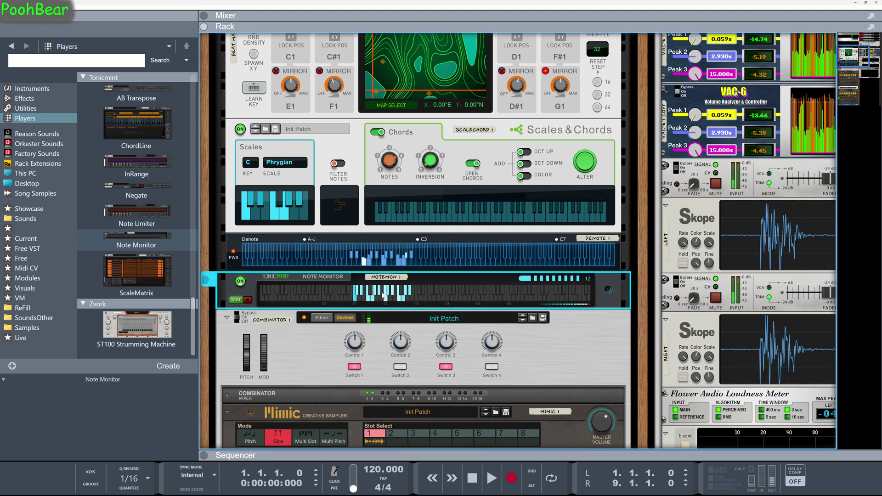
Try the Major Pentatonic scale in Scales & Chords, and return the scale to Chromatic
left_click(284, 162)
left_click(298, 199)
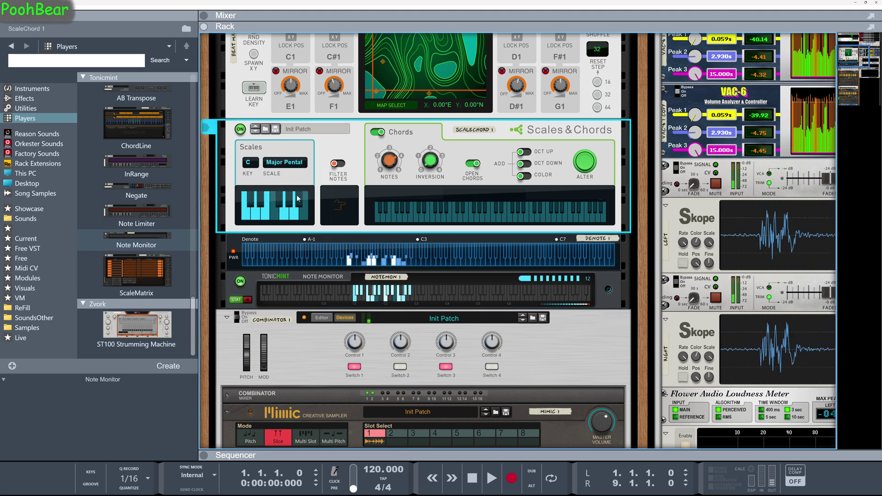
left_click(289, 164)
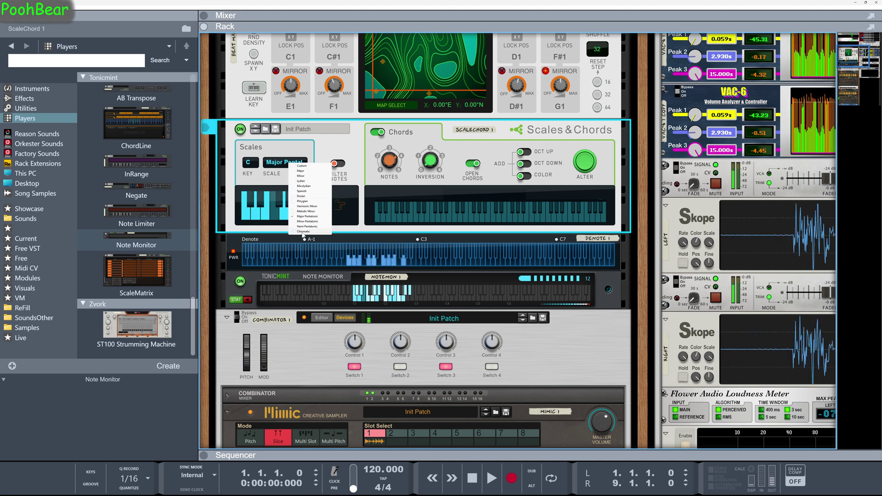
left_click(303, 235)
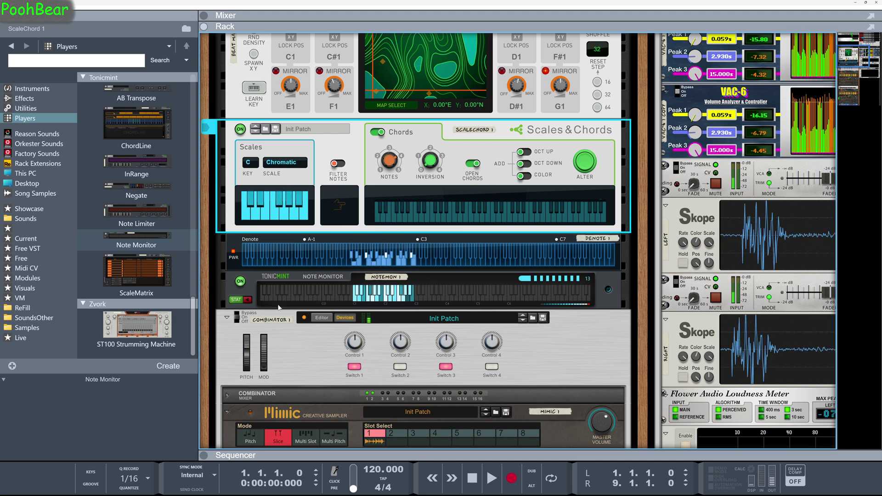
Examine the notes collected in Note Monitor and how both Mimic samplers and UTL 1 respond to them
left_click(420, 307)
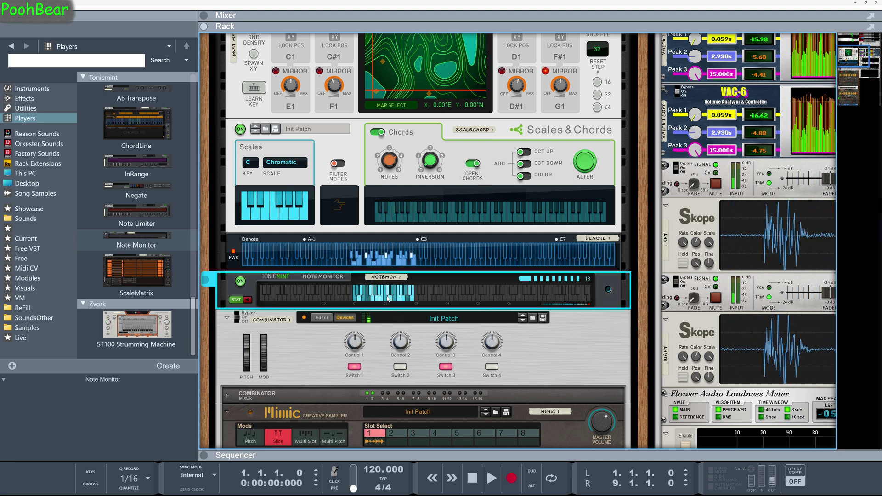
scroll(364, 349, "down", 8)
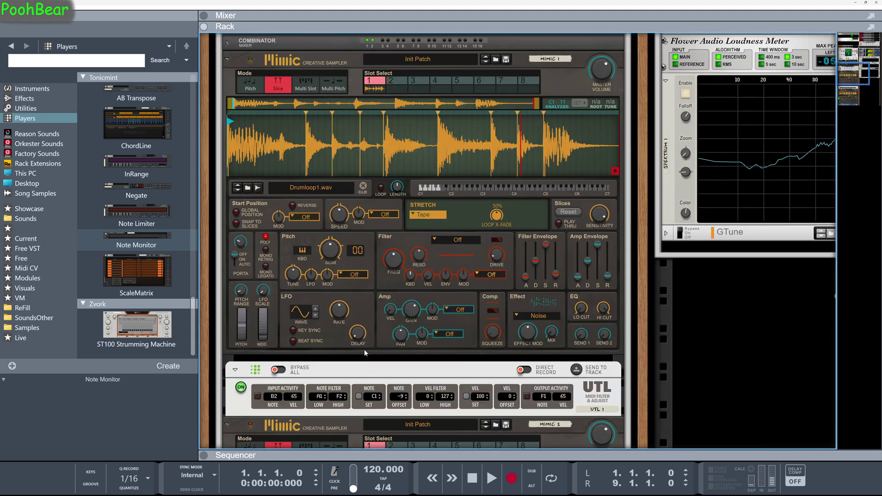
scroll(365, 349, "down", 4)
scroll(365, 349, "down", 4)
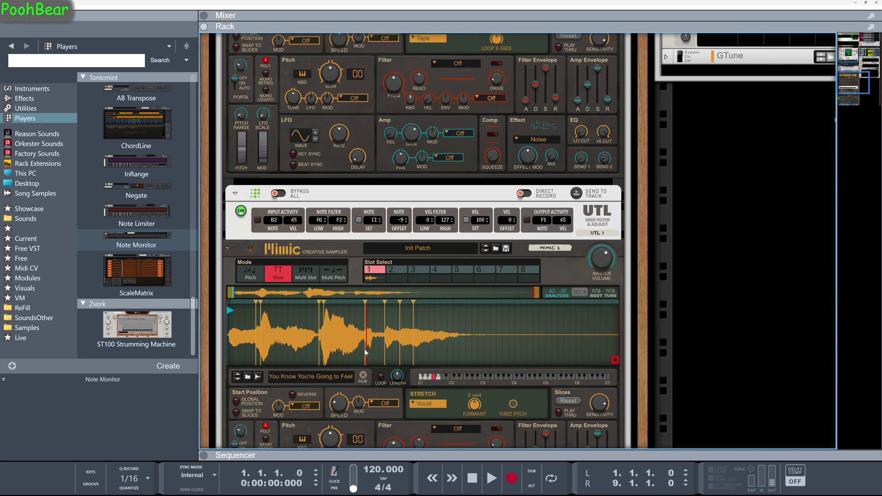
scroll(365, 349, "up", 10)
scroll(365, 349, "up", 16)
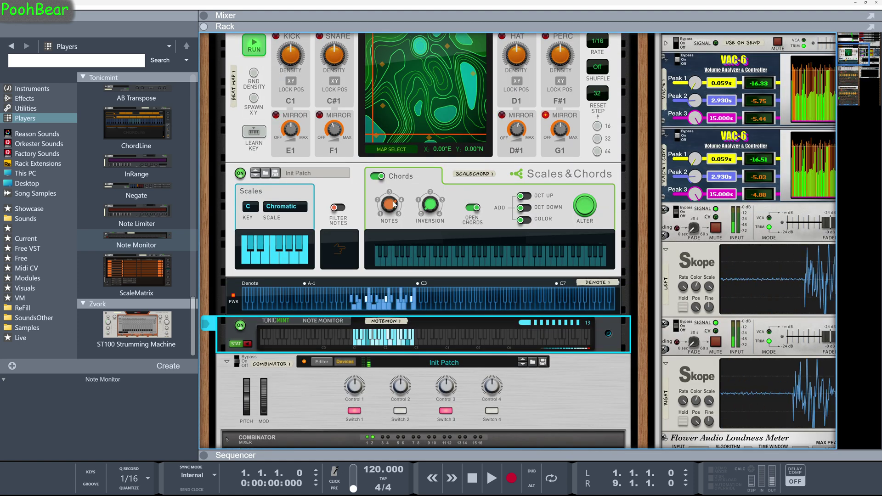
In Scales & Chords, set the inversion to 0, try the Lydian scale and vary the number of chord notes
left_click(402, 223)
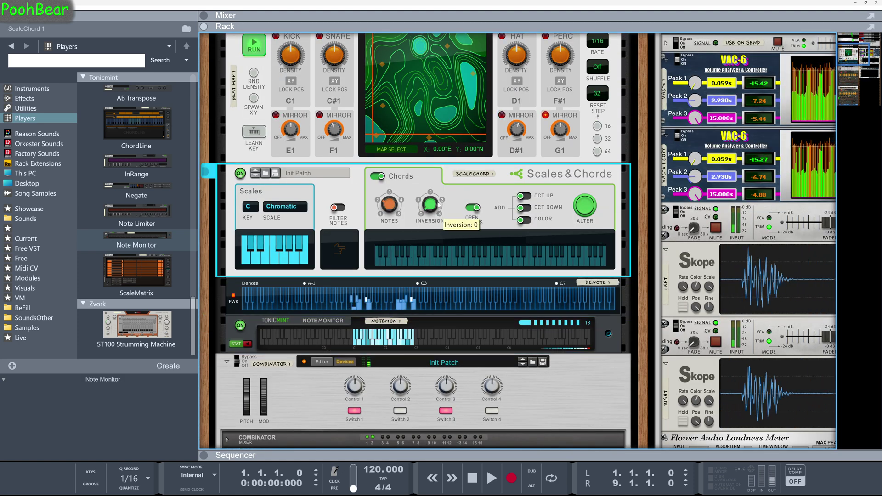
left_click(285, 211)
left_click(299, 229)
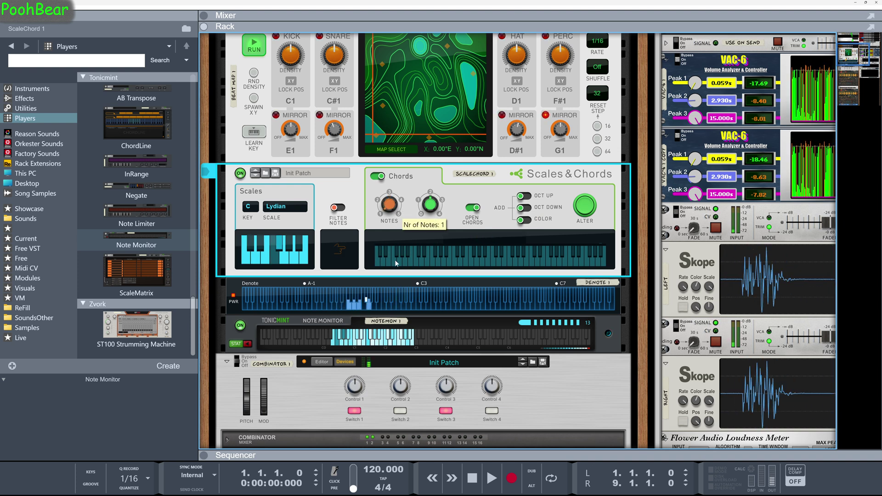
left_click_drag(386, 183, 389, 269)
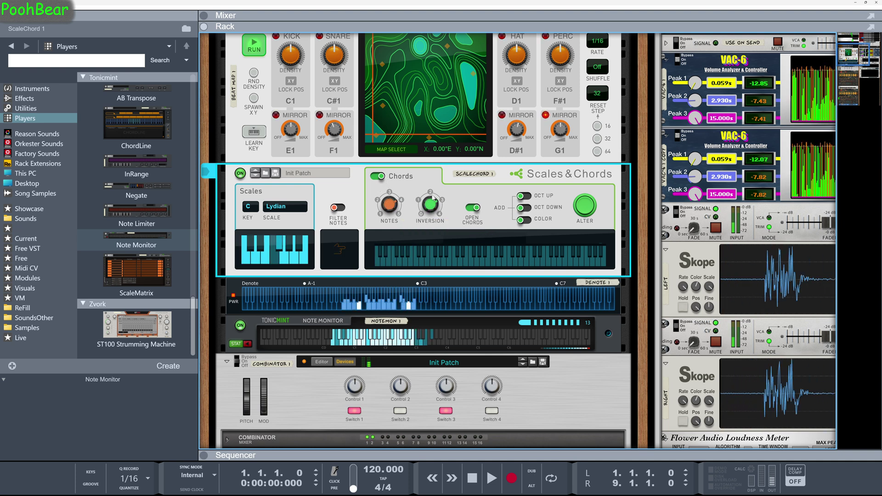
Set the Scales & Chords scale to Chromatic and its key to Db
left_click(280, 207)
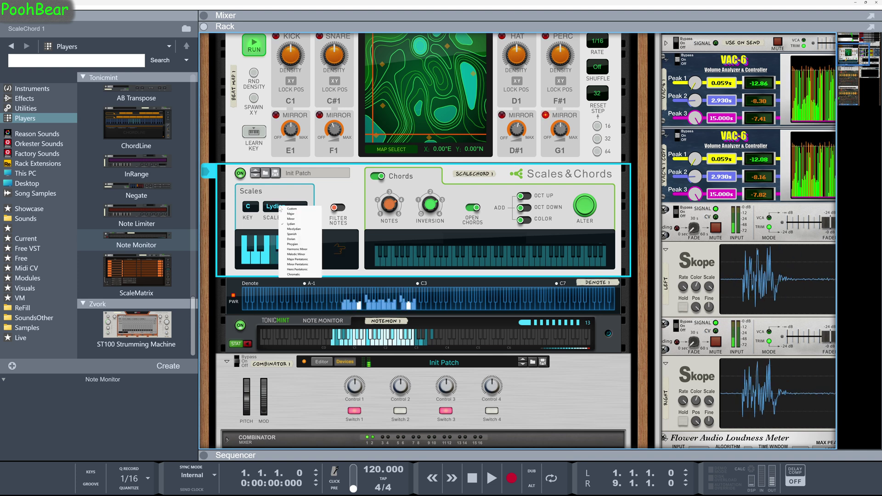
left_click(298, 275)
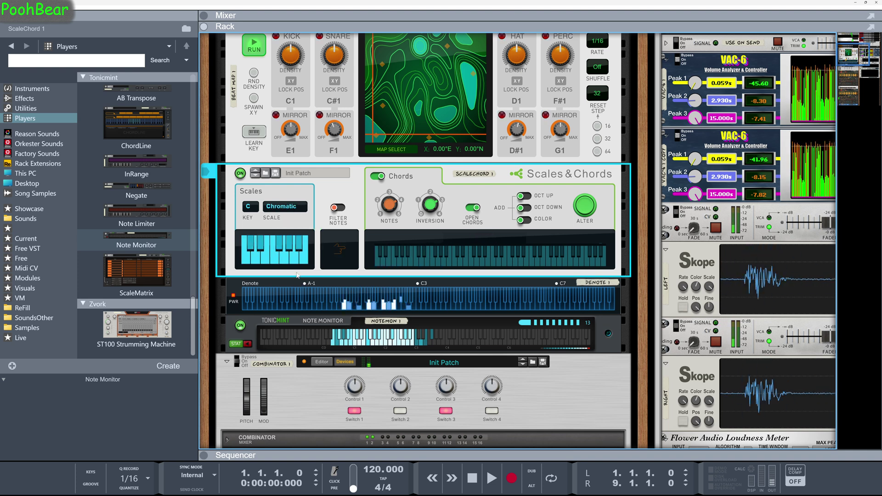
left_click(249, 206)
left_click(260, 214)
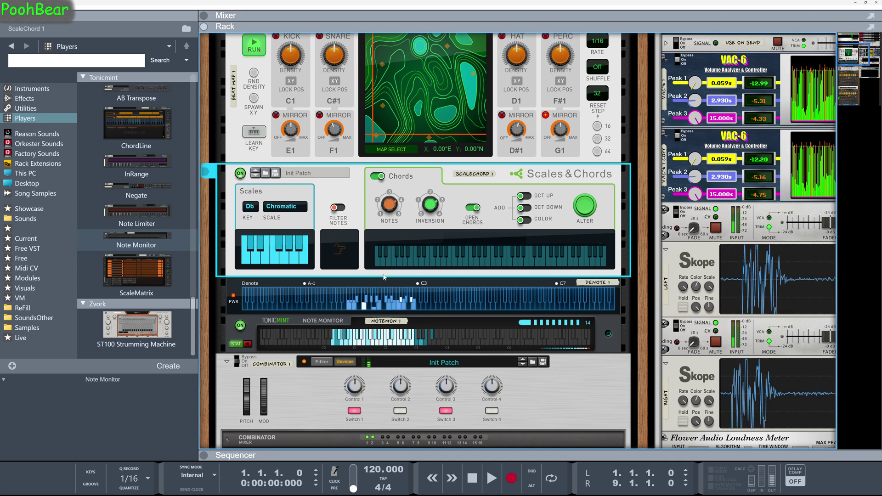
Clear the notes collected in Note Monitor and set the Scales & Chords key to Ab
left_click(252, 350)
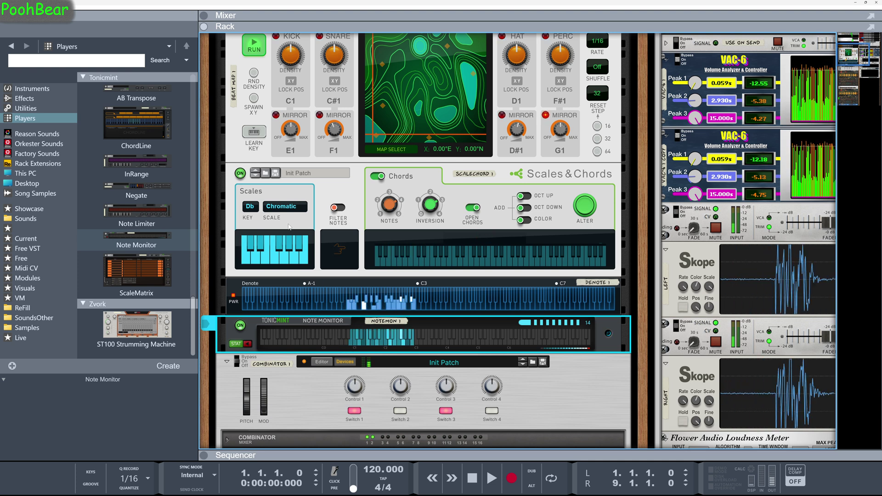
left_click(257, 214)
left_click(265, 252)
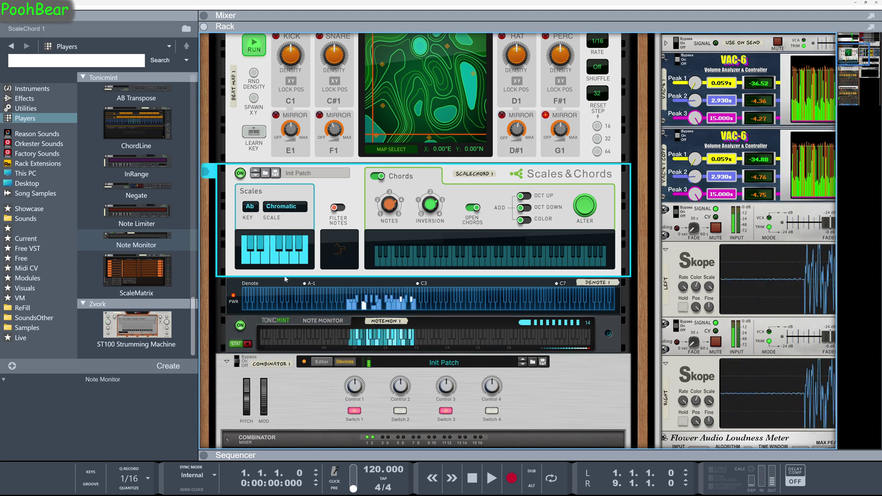
Clear the notes in Note Monitor and try the Minor scale in Scales & Chords with the keys D, Gb and Ab
left_click(285, 352)
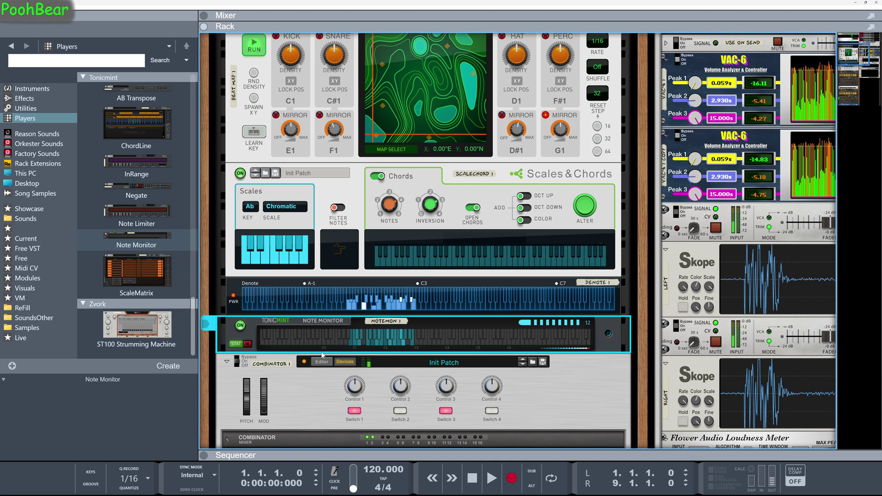
left_click(294, 206)
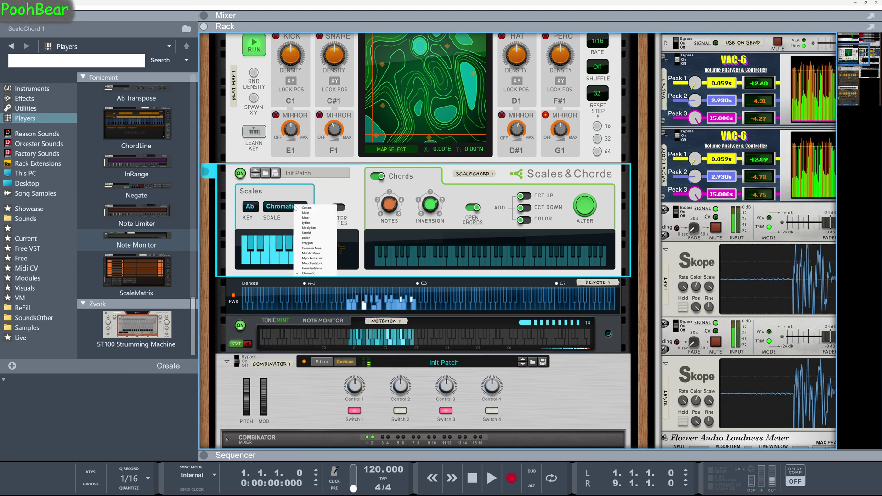
left_click(309, 218)
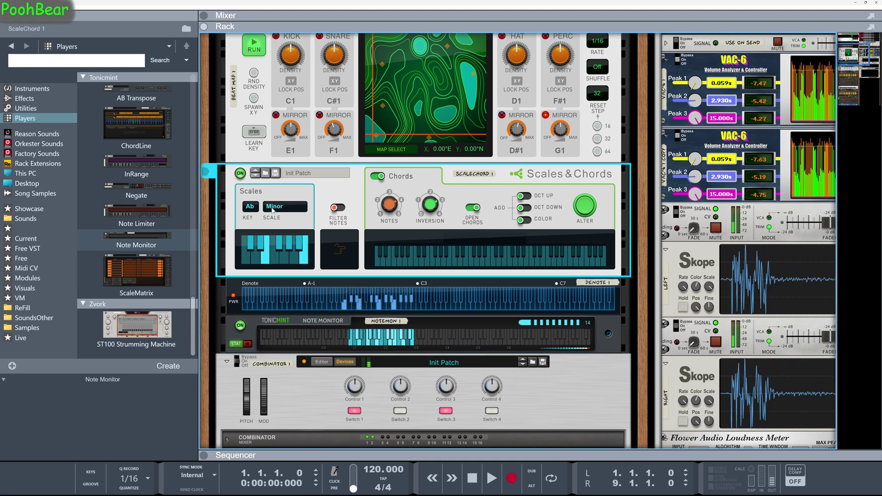
left_click(254, 209)
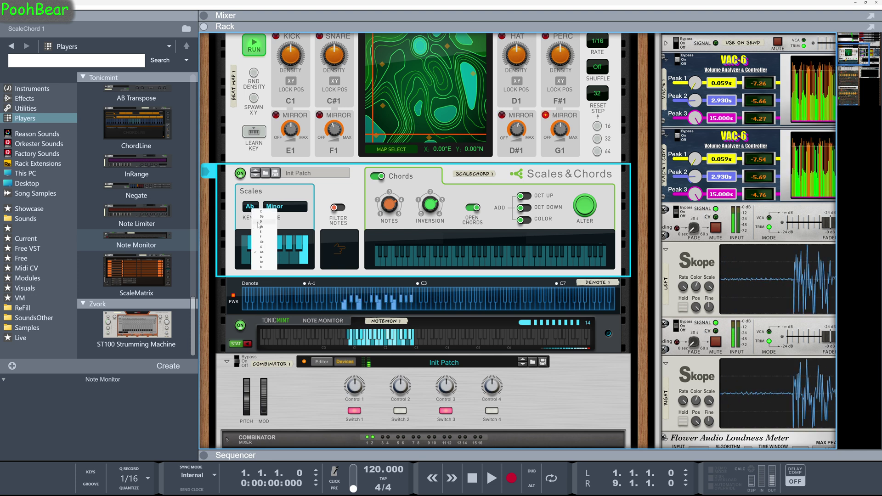
left_click(256, 223)
left_click(253, 209)
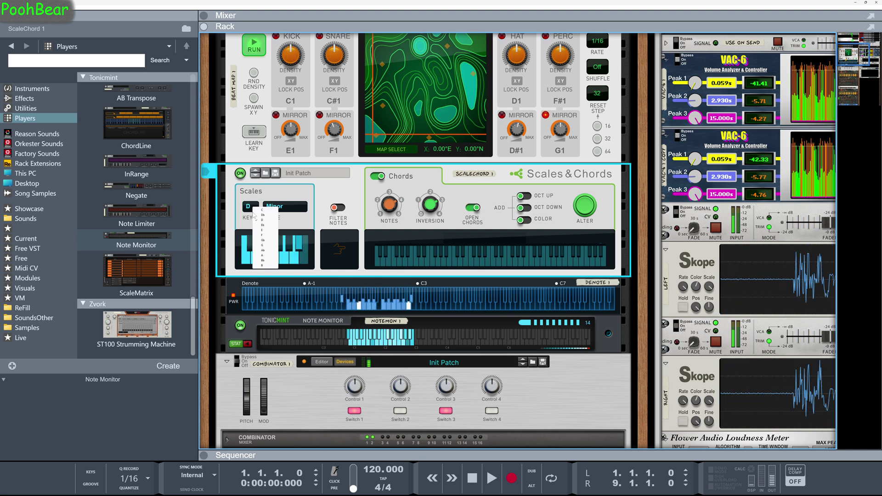
left_click(265, 242)
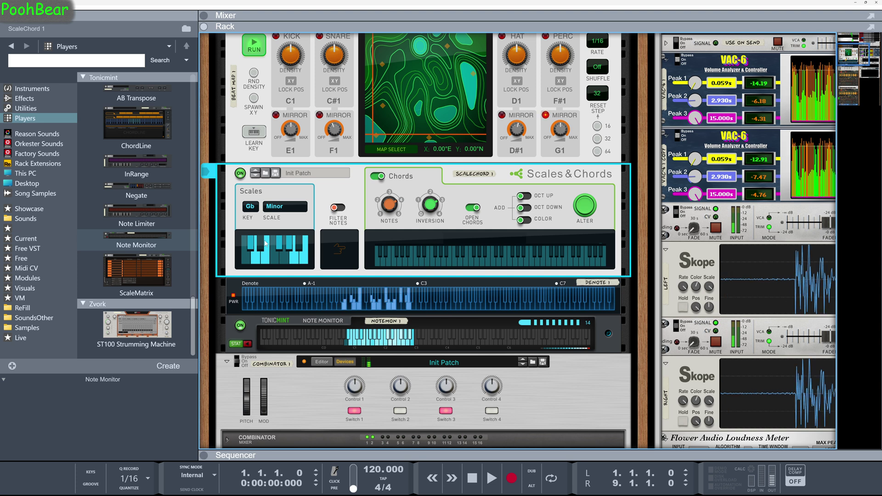
left_click(255, 212)
left_click(264, 256)
Try a Custom scale in Scales & Chords, building it from individual black and white notes on the scale keyboard
left_click(273, 211)
left_click(282, 215)
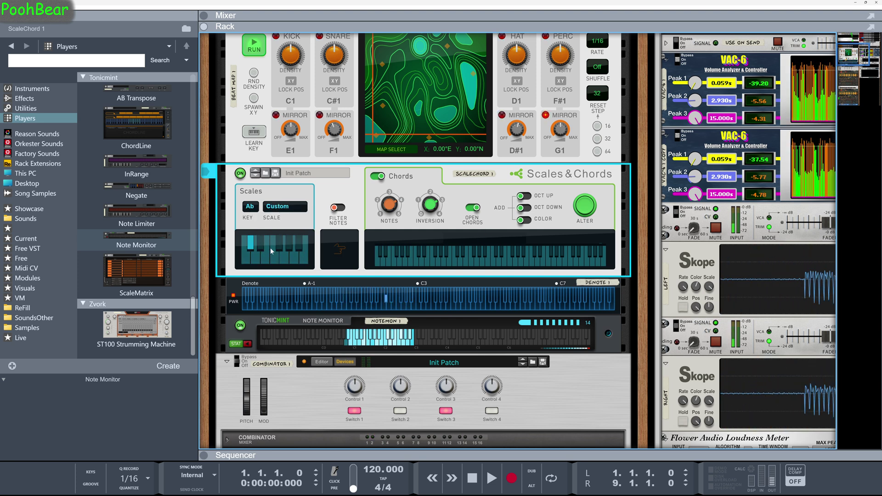
left_click(277, 244)
left_click(286, 258)
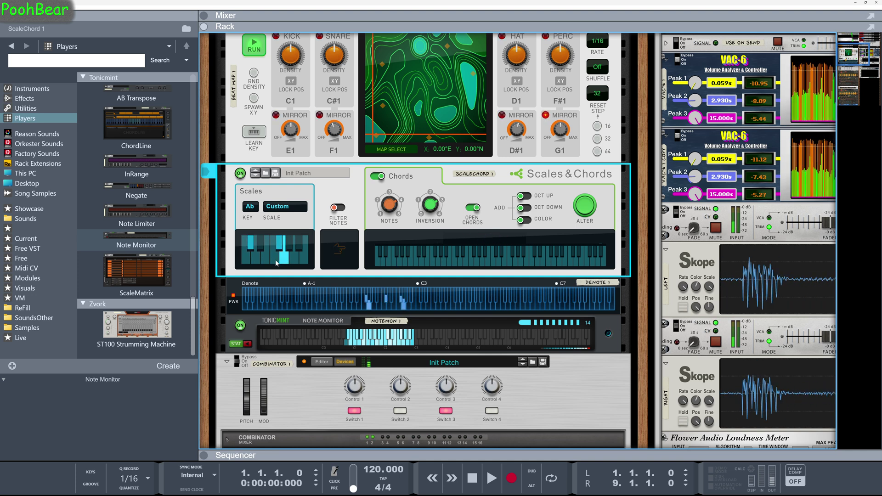
left_click(265, 253)
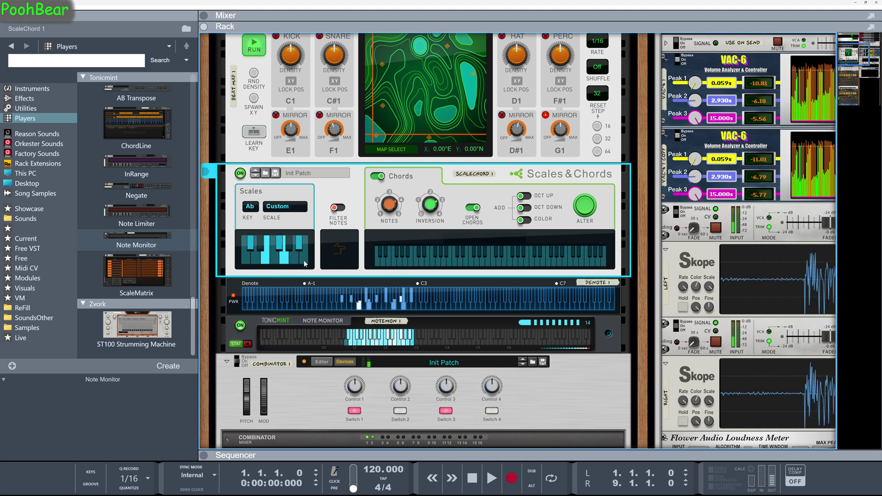
left_click(258, 261)
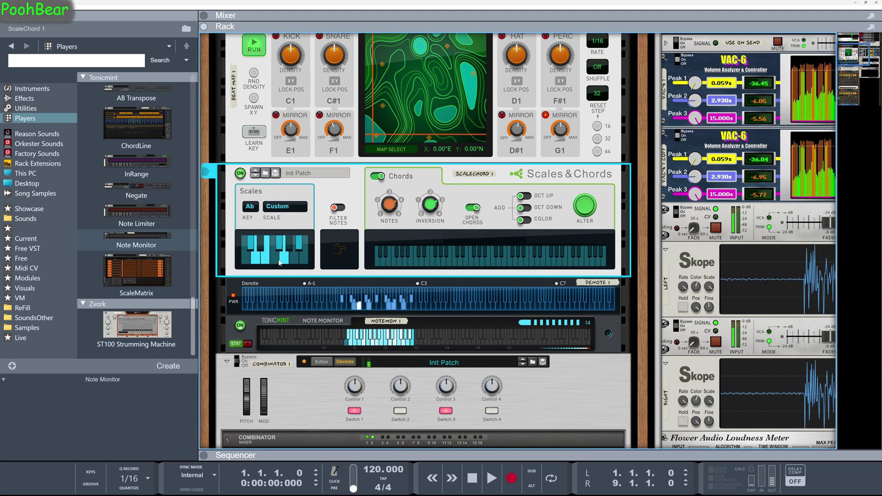
left_click(298, 260)
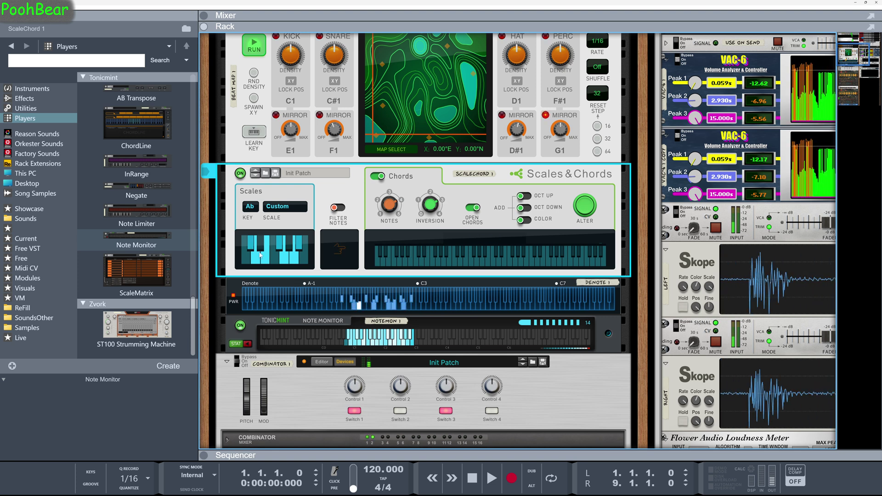
Set the Scales & Chords scale to Chromatic and the key to C, and stop Beat Map
left_click(284, 211)
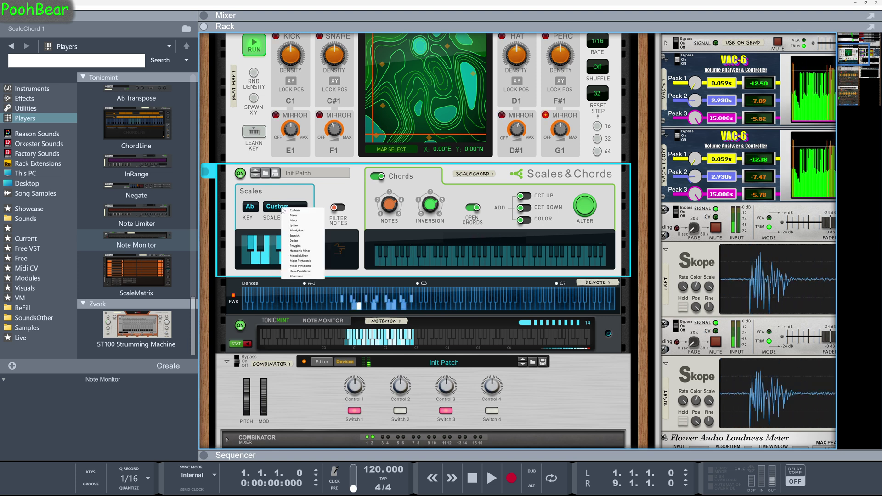
left_click(296, 276)
left_click(250, 206)
left_click(260, 211)
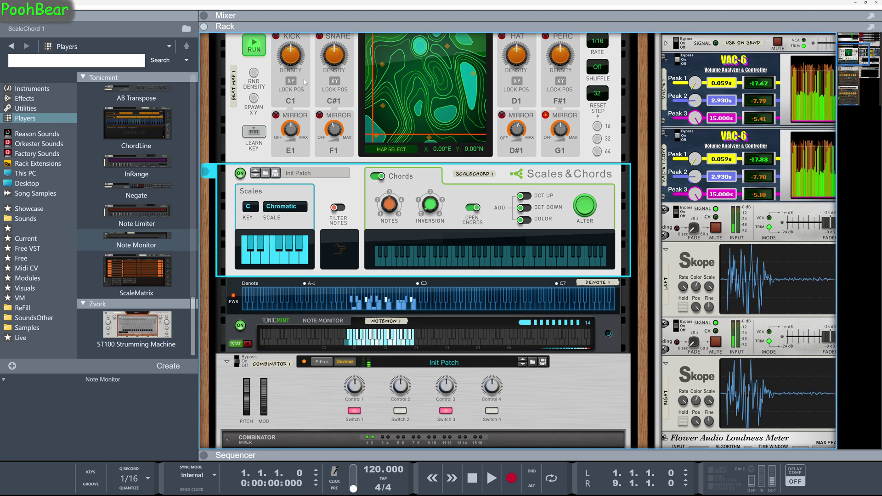
left_click(250, 50)
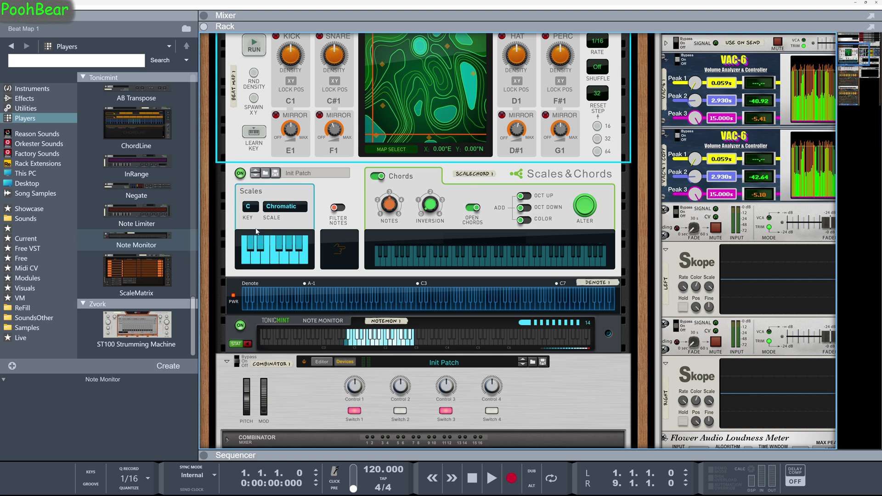
Review the Scales & Chords scale, number of notes and inversion settings together with Beat Map and Note Monitor
scroll(390, 261, "up", 3)
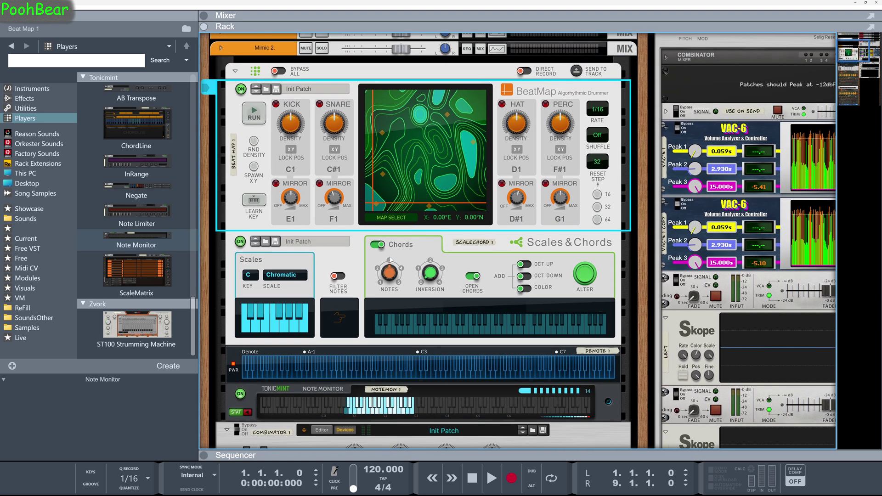
left_click(286, 276)
left_click(298, 346)
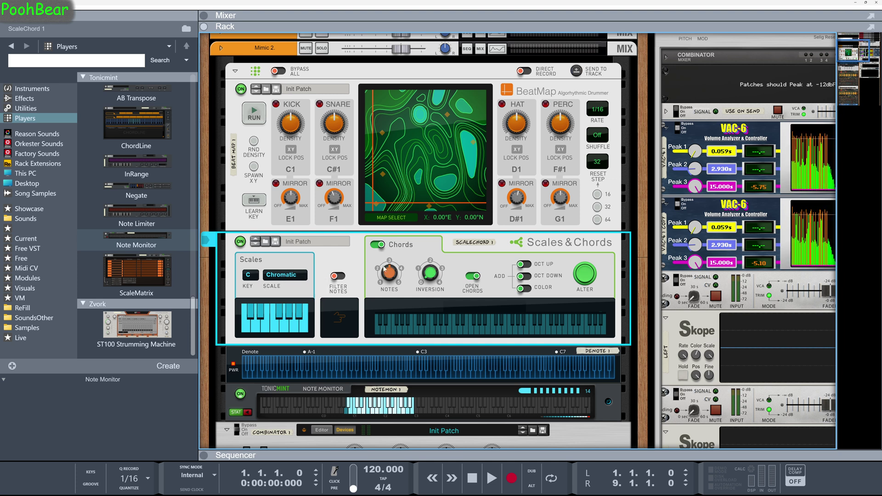
mouse_move(389, 278)
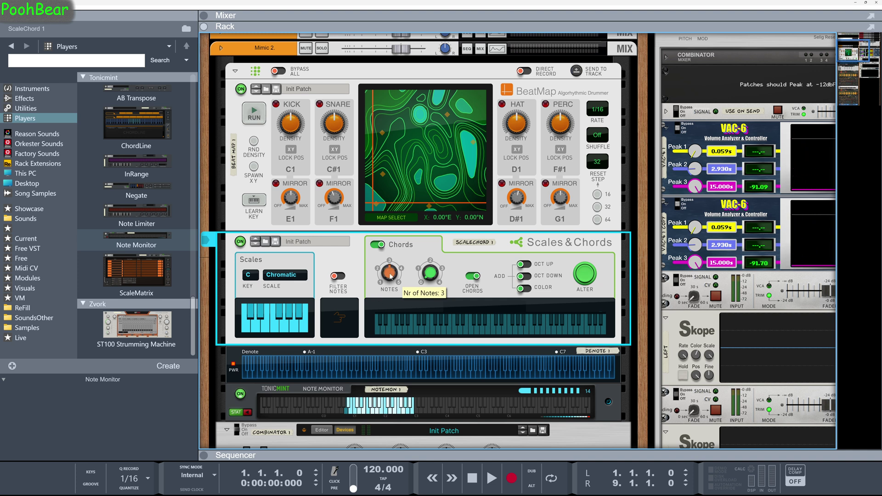
mouse_move(430, 276)
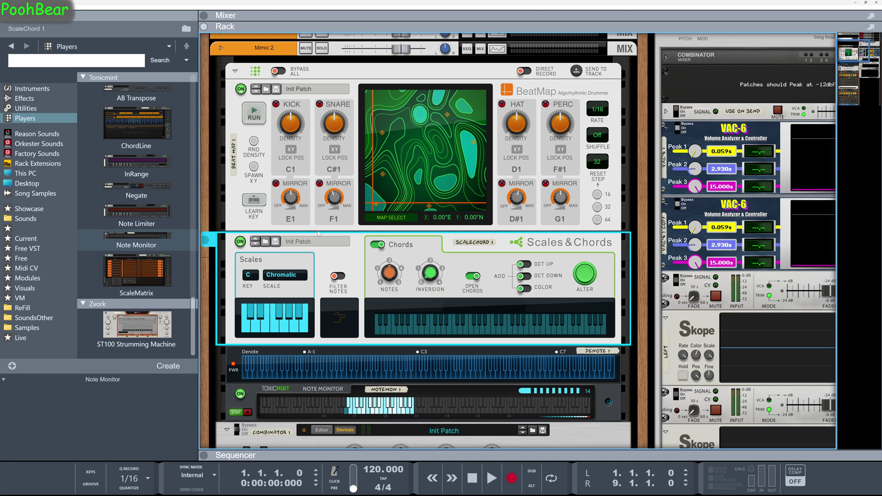
Create a second, empty Combinator and move it to the top of a separate rack column beside the master section
scroll(308, 259, "down", 6)
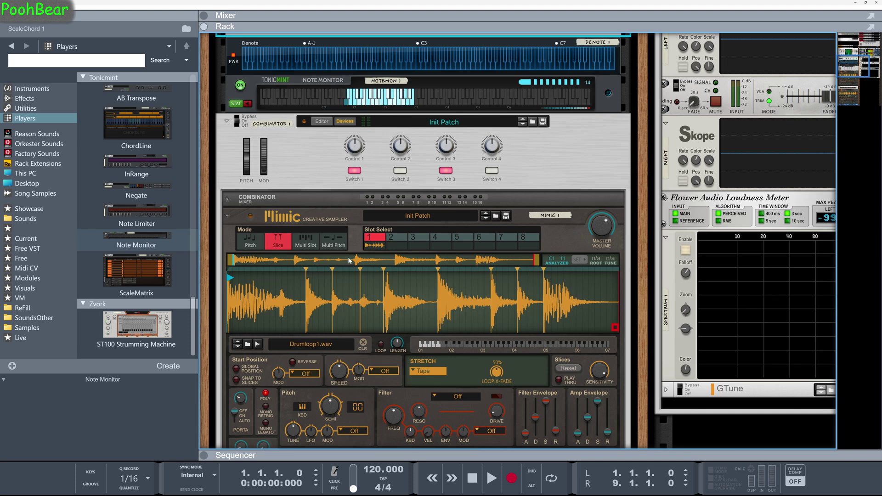
right_click(696, 429)
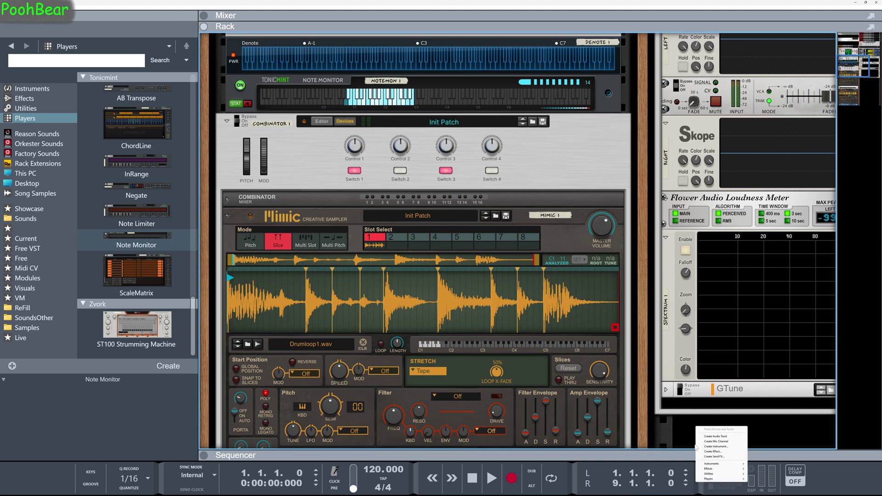
mouse_move(732, 479)
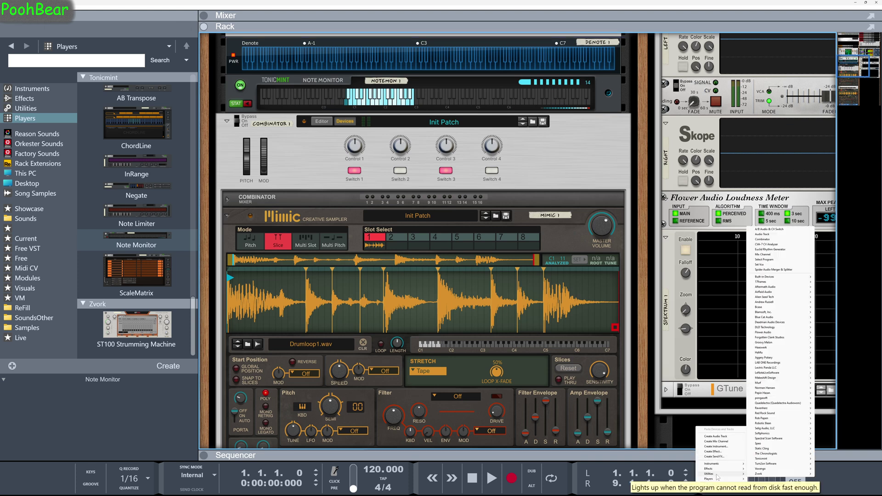
left_click(762, 240)
left_click_drag(485, 377, 210, 159)
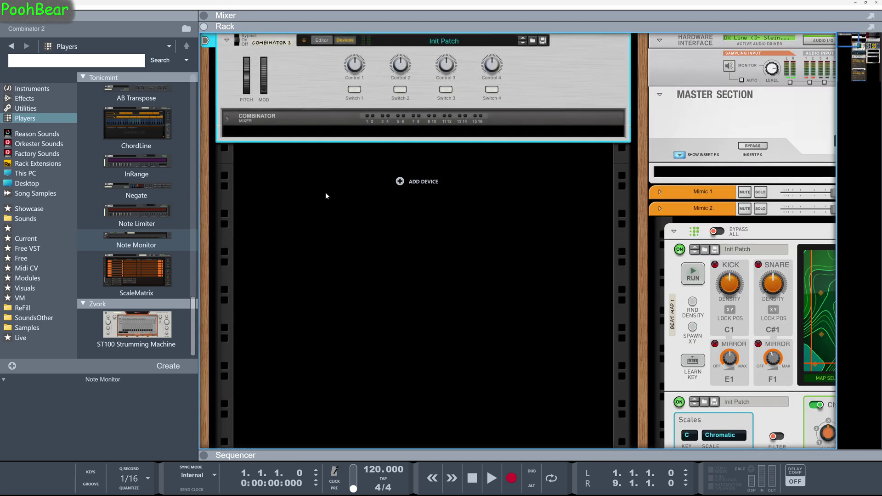
Search the instruments for "little" and add a Little LFO inside the new Combinator
left_click(32, 88)
left_click(39, 64)
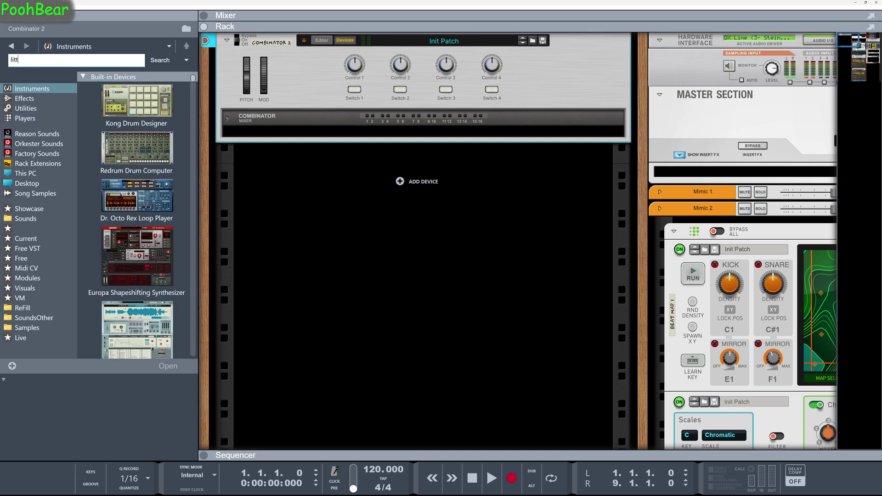
key("Return")
left_click_drag(155, 110, 295, 134)
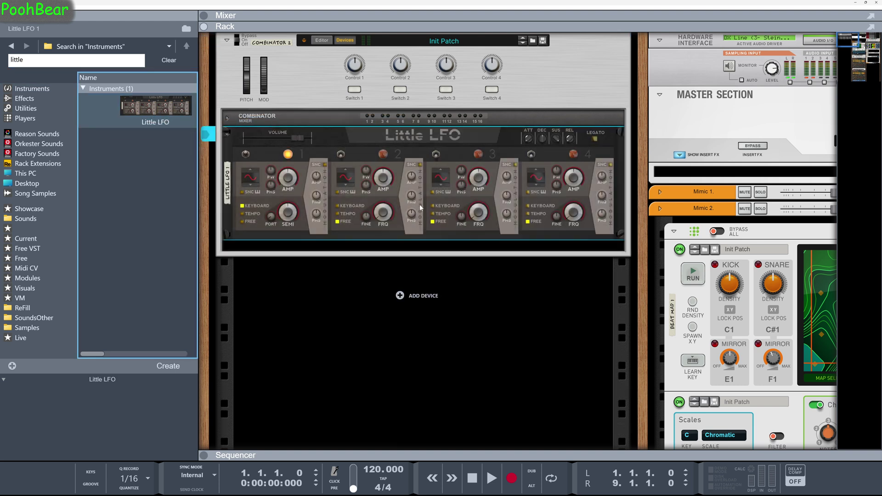
key("Tab")
key("Tab")
Set the waveform of LFO 1 in Little LFO to noise and give LFO 2 and LFO 3 the same waveform
left_click(252, 177)
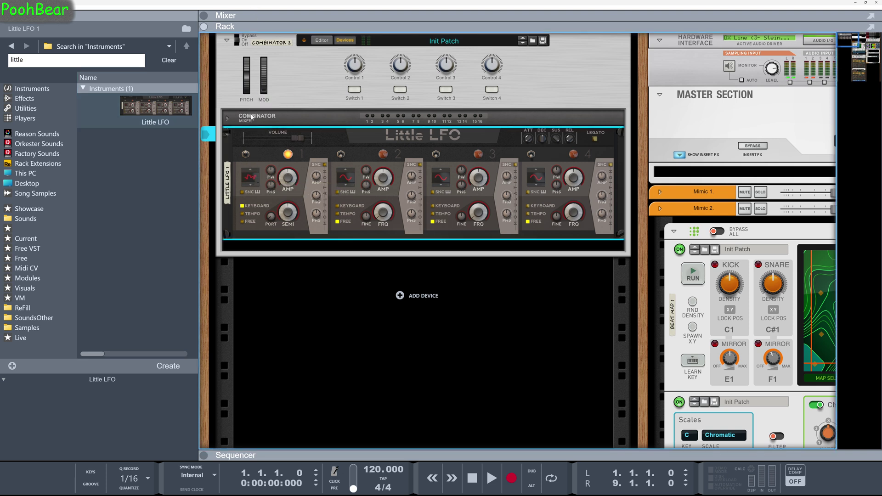
left_click(251, 186)
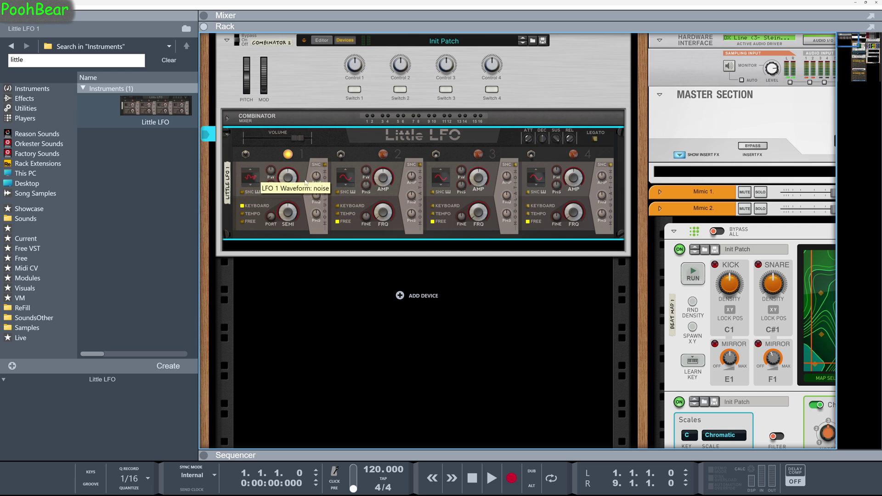
left_click(347, 179)
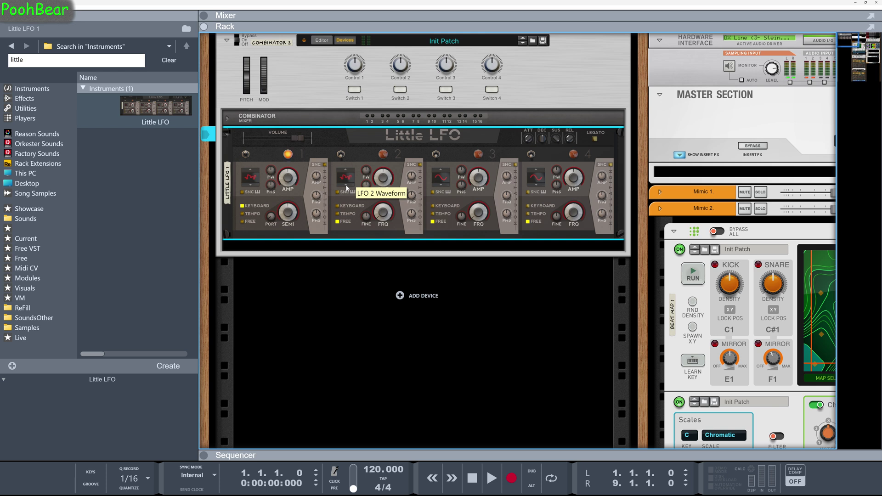
left_click(441, 177)
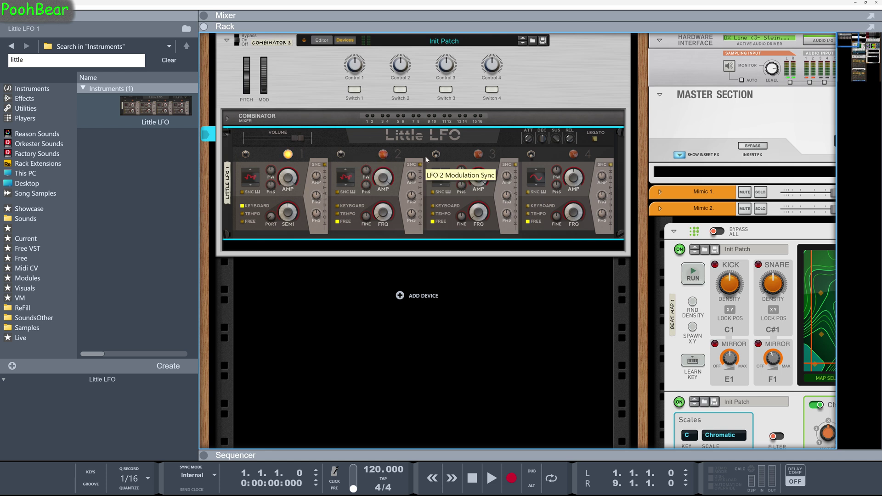
Switch LFO 1, LFO 2 and LFO 3 to Tempo mode and adjust the tempo rate of LFO 3
left_click(252, 214)
left_click(340, 214)
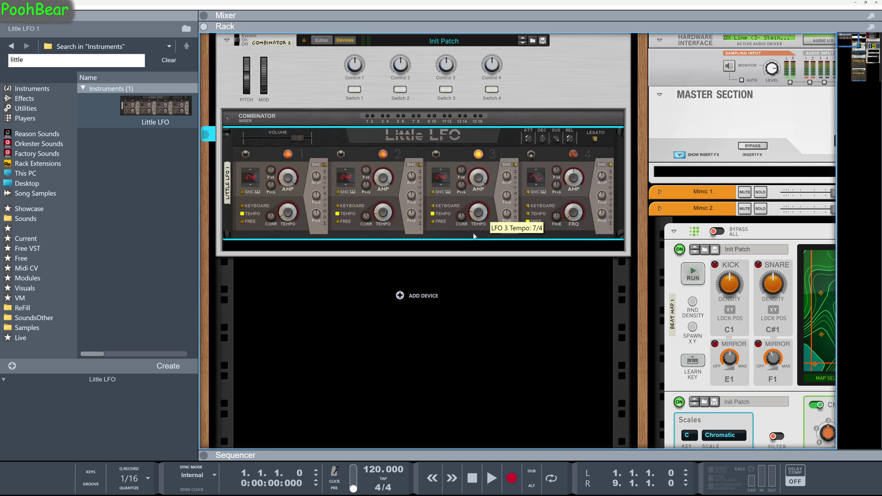
left_click_drag(473, 227, 472, 236)
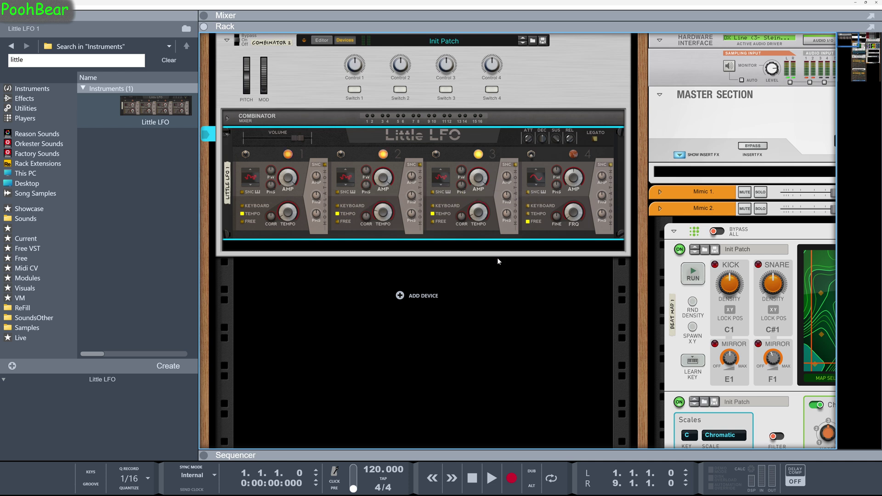
Select the players from Beat Map through Note Monitor and move them onto Little LFO in the new Combinator
left_click(670, 263)
scroll(670, 276, "down", 10)
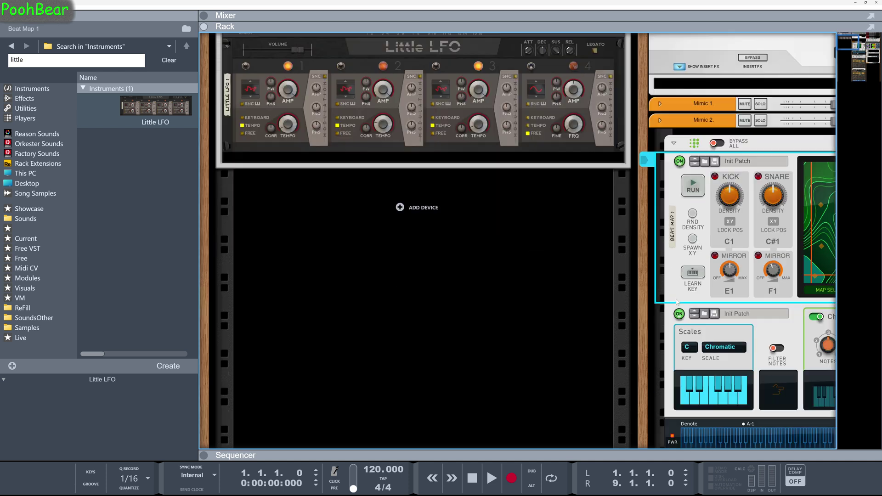
left_click(669, 297, "shift")
scroll(669, 294, "up", 8)
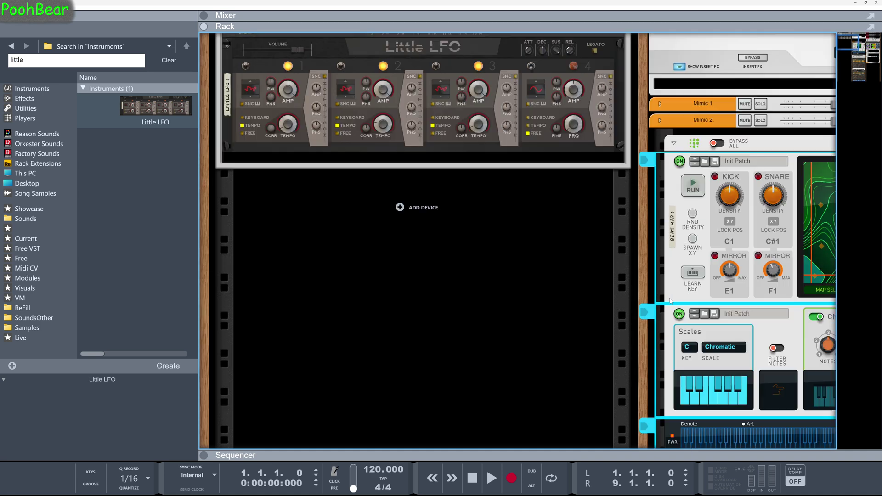
left_click_drag(671, 225, 336, 95)
scroll(327, 161, "down", 5)
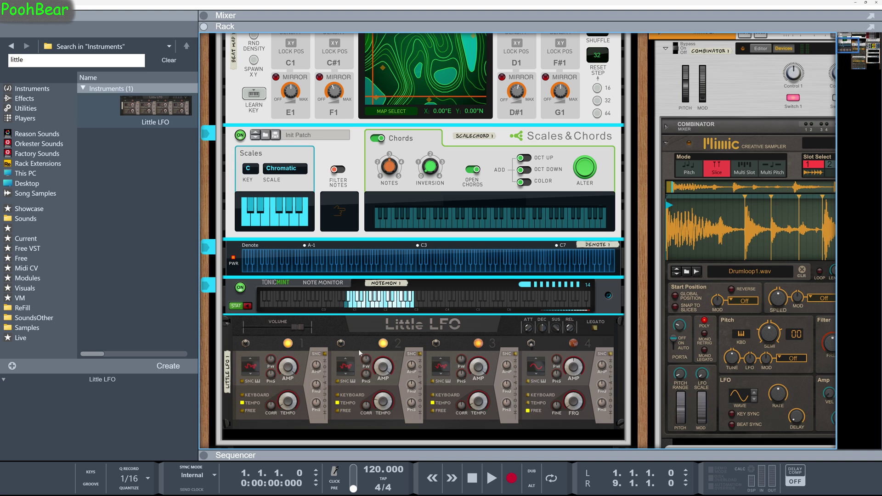
Show the Editor on the back of Combinator 2 and cable the CV outputs of LFO 1, 2 and 3 to Source CV inputs CV1, CV2 and CV3
key("Tab")
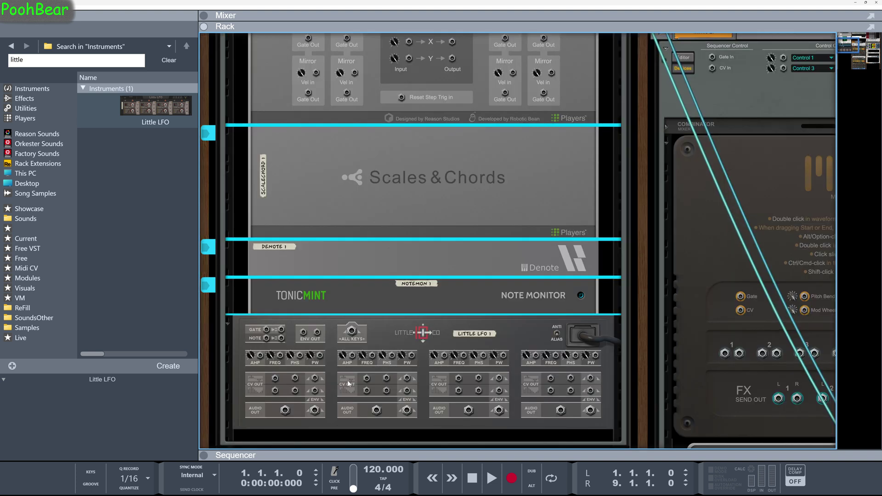
scroll(352, 333, "up", 3)
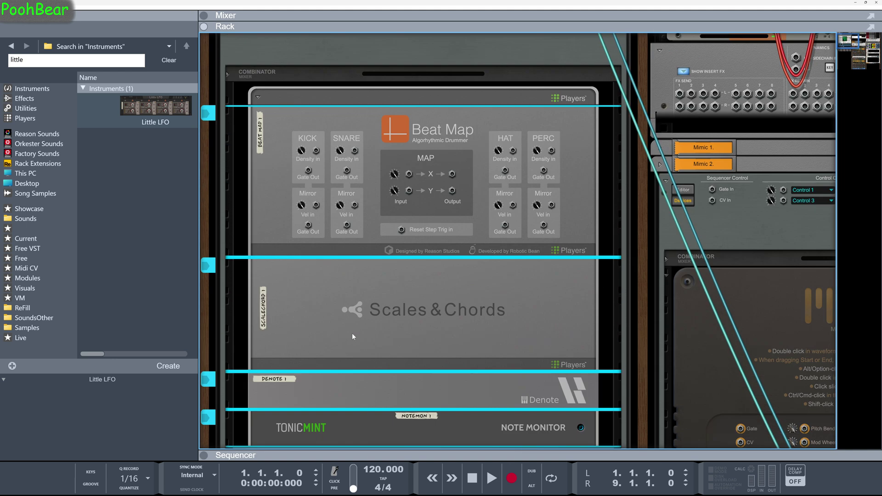
scroll(352, 333, "down", 2)
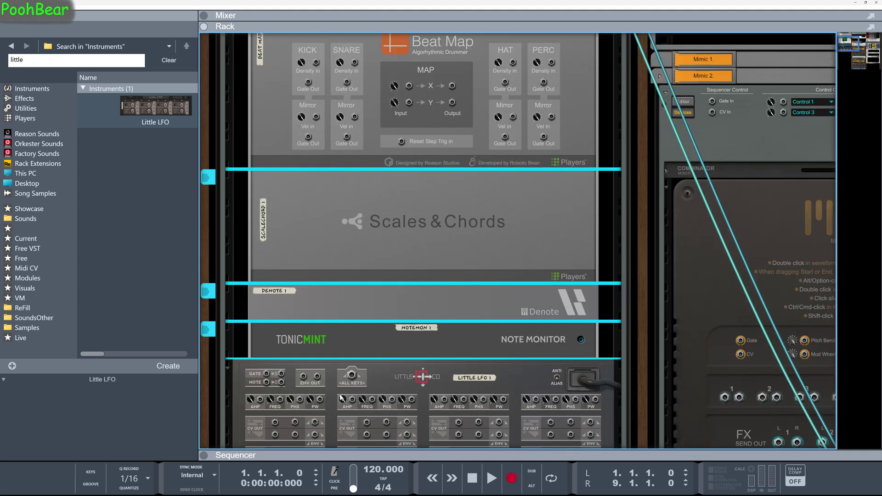
scroll(341, 398, "up", 3)
left_click(245, 50)
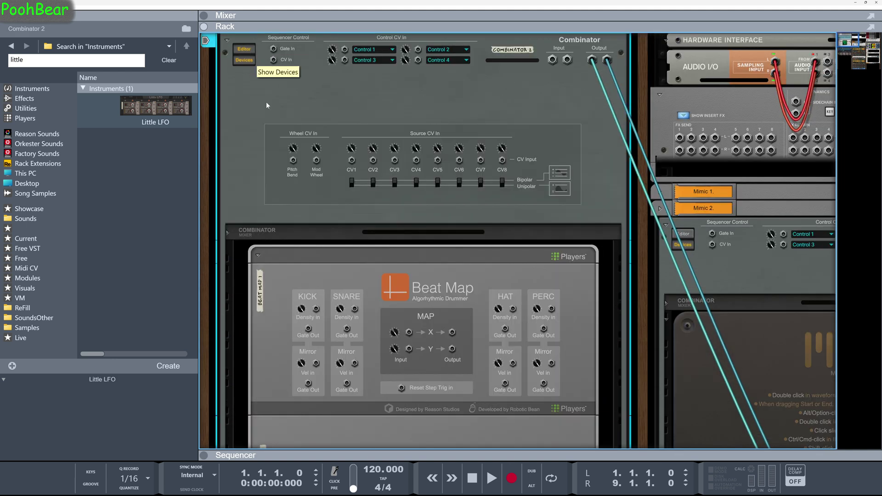
left_click_drag(352, 162, 276, 361)
left_click_drag(376, 392, 458, 283)
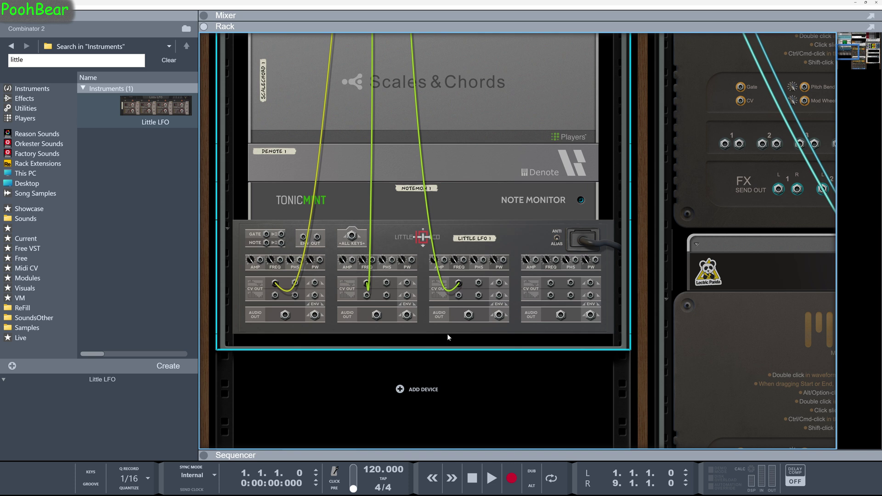
scroll(448, 334, "up", 8)
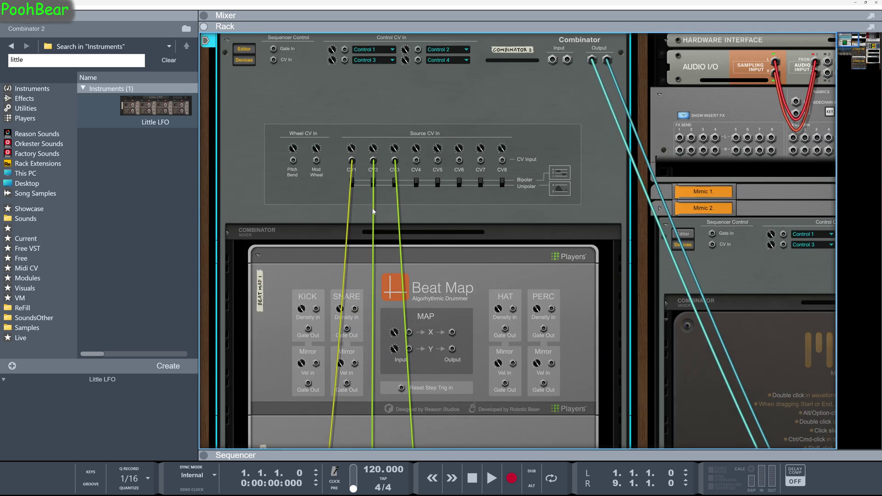
scroll(403, 224, "down", 6)
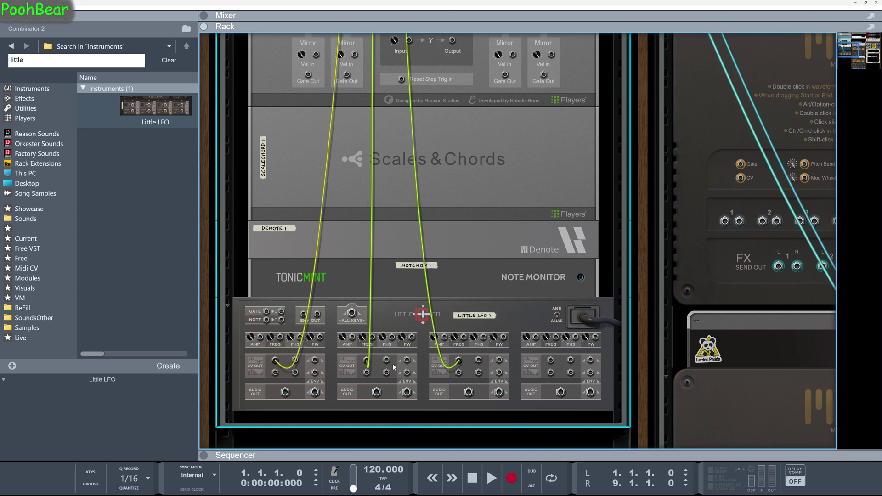
scroll(461, 375, "up", 6)
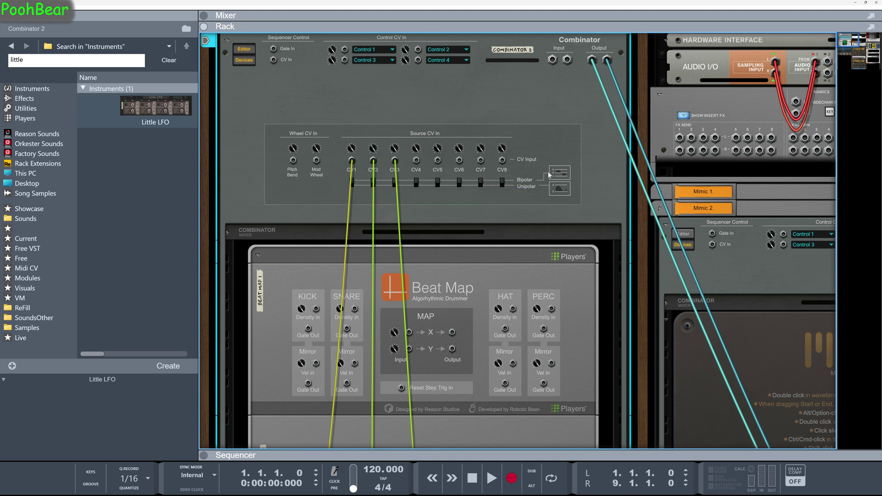
Map CV In 1 to the Scale parameter of ScaleChord 1 in the editor of Combinator 2
key("Tab")
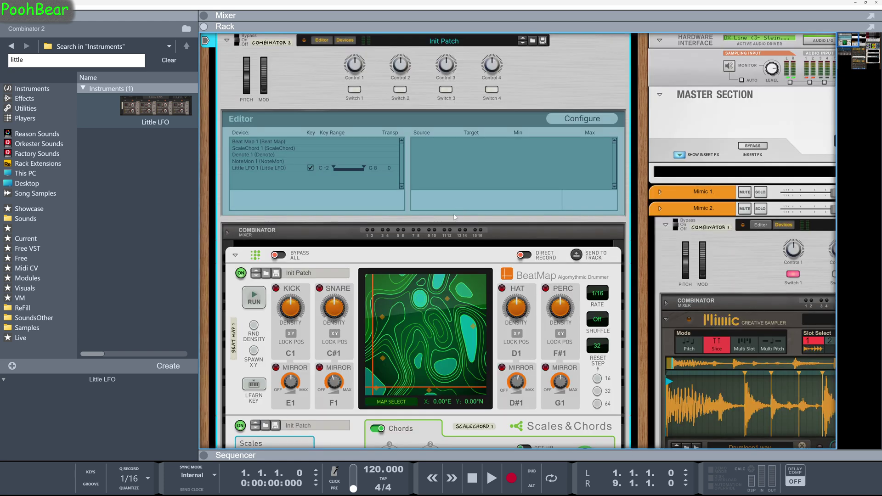
scroll(435, 338, "down", 5)
scroll(433, 335, "up", 4)
scroll(437, 334, "down", 1)
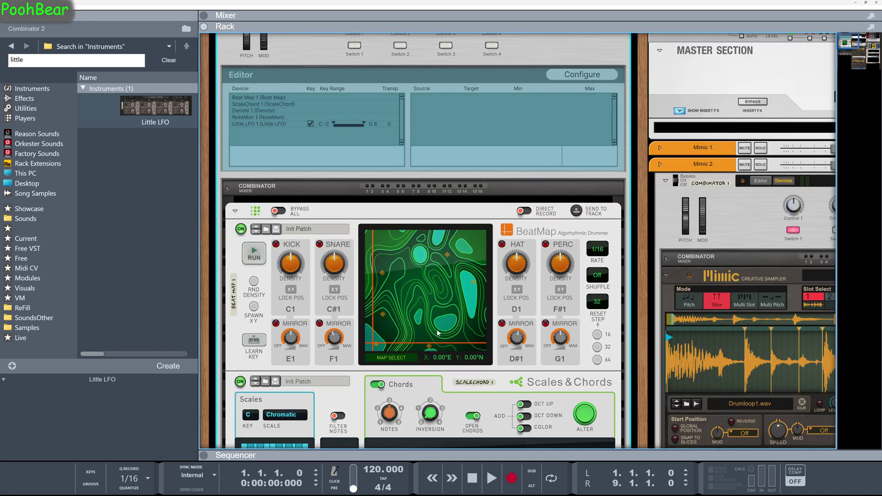
left_click(268, 105)
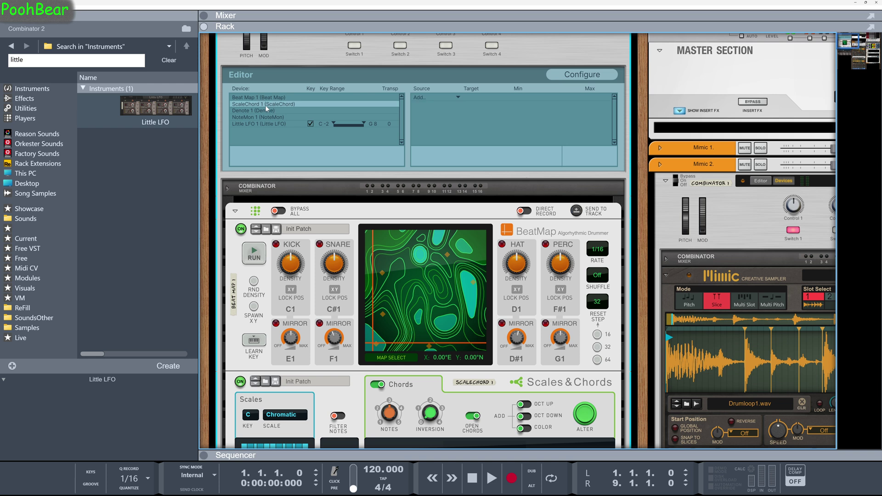
left_click(455, 98)
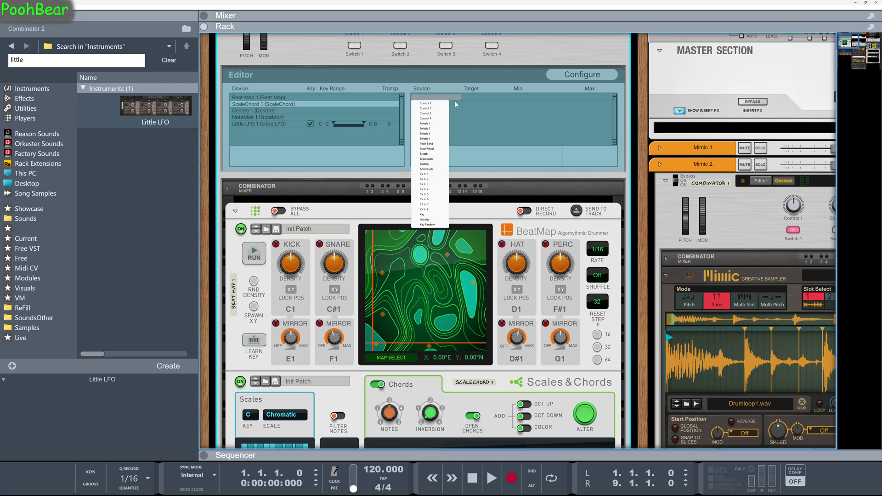
left_click(430, 175)
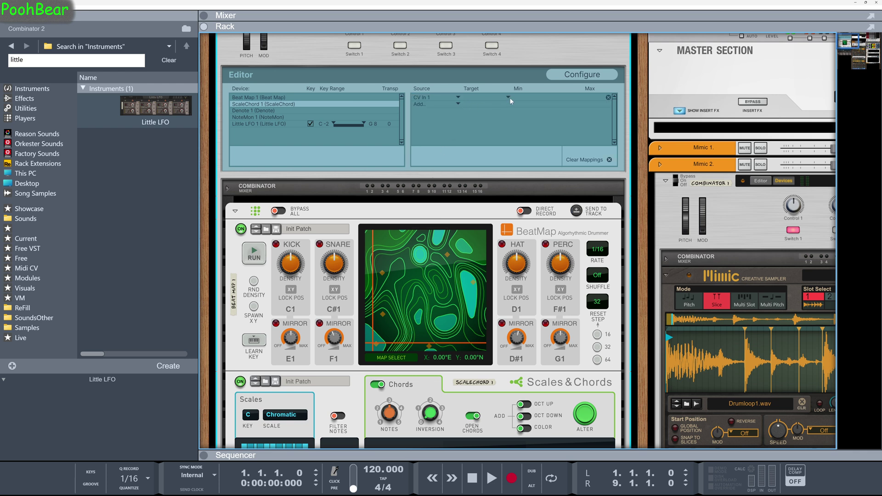
left_click(508, 97)
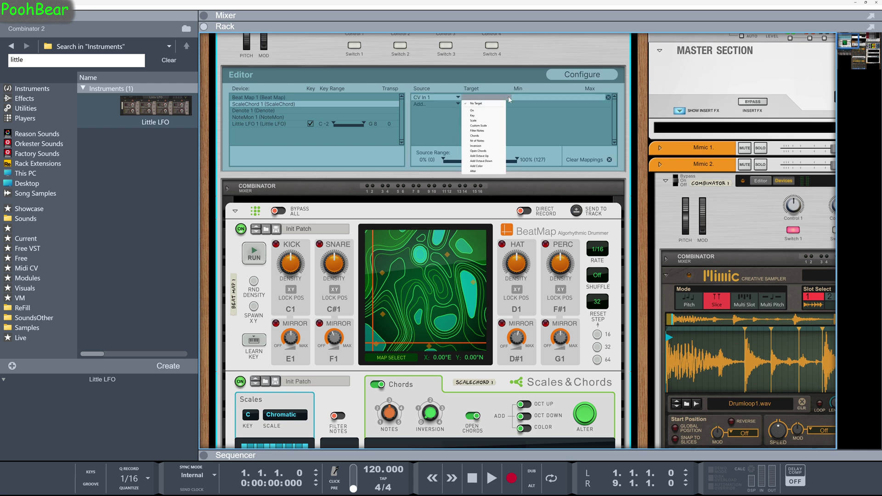
left_click(478, 121)
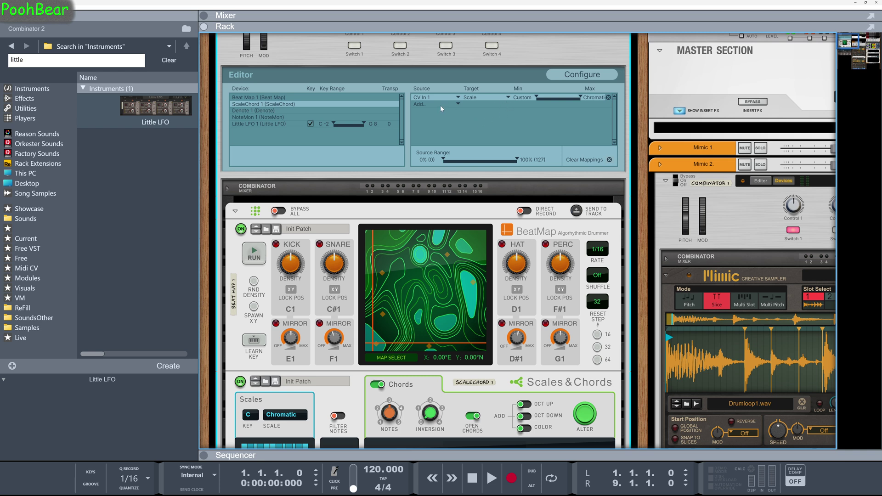
Map CV In 2 to Nr of Notes of ScaleChord 1 and set the mapping's minimum to 2
left_click(459, 102)
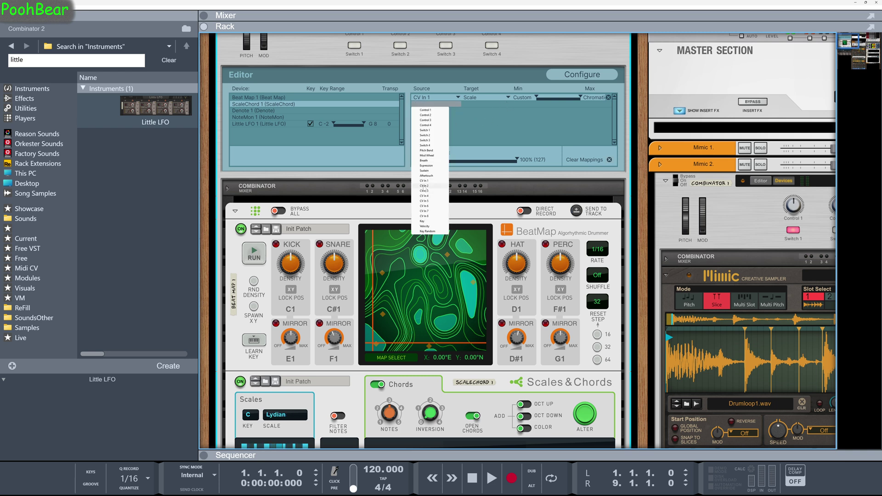
left_click(432, 193)
left_click(508, 104)
left_click(508, 104)
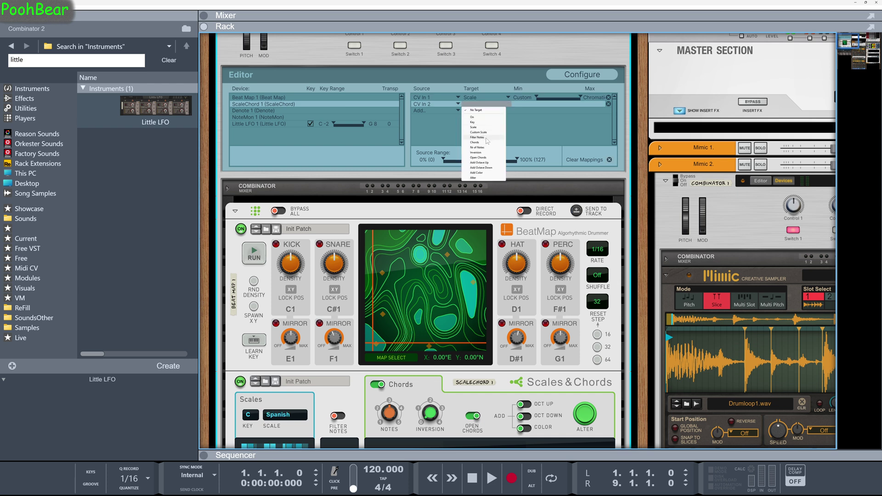
left_click(478, 148)
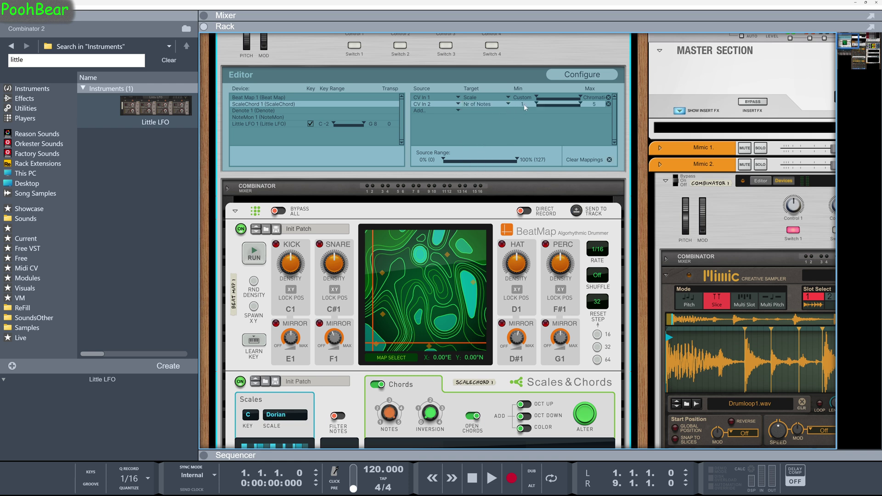
left_click_drag(524, 103, 529, 105)
Map CV In 3 to the Inversion parameter of ScaleChord 1
left_click(459, 110)
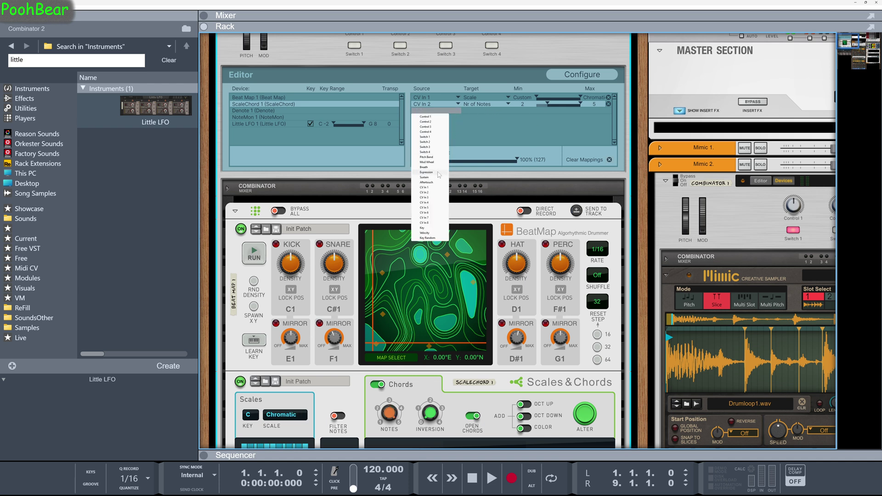
left_click(429, 197)
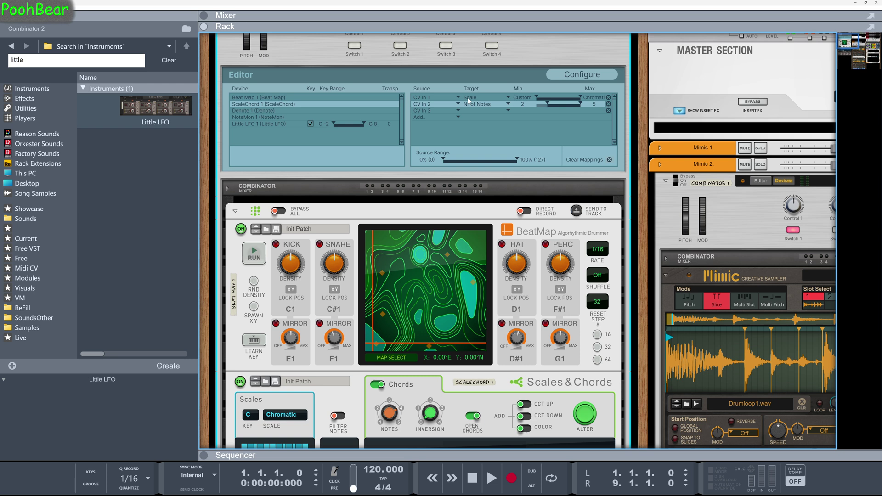
left_click(508, 110)
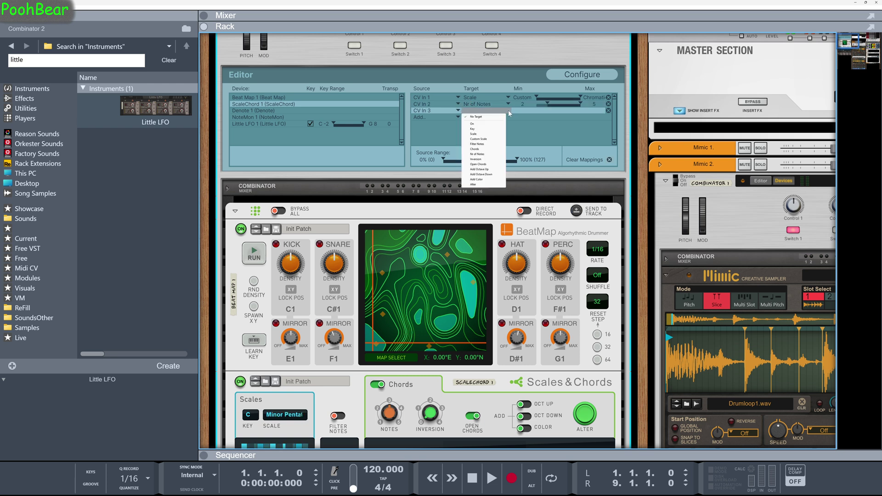
left_click(482, 159)
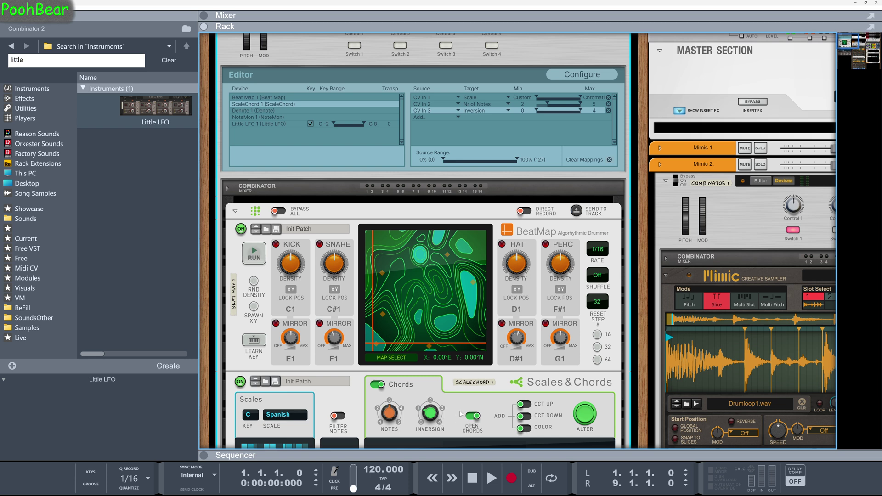
Start Beat Map running and add a MIDI-CV Converter player between Note Monitor and Little LFO
left_click(258, 258)
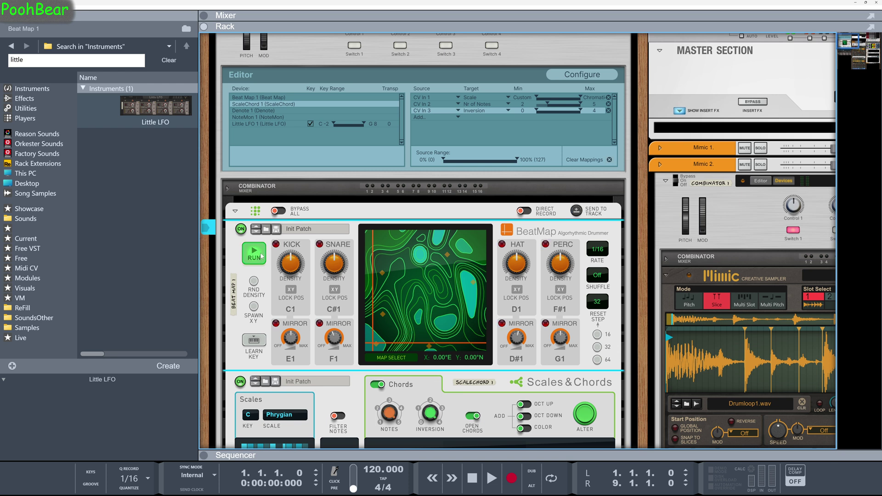
left_click(25, 118)
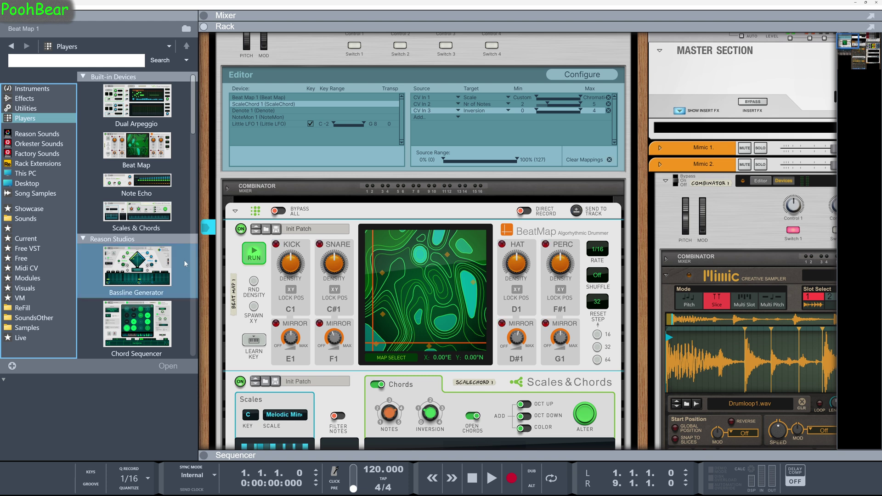
scroll(154, 278, "down", 8)
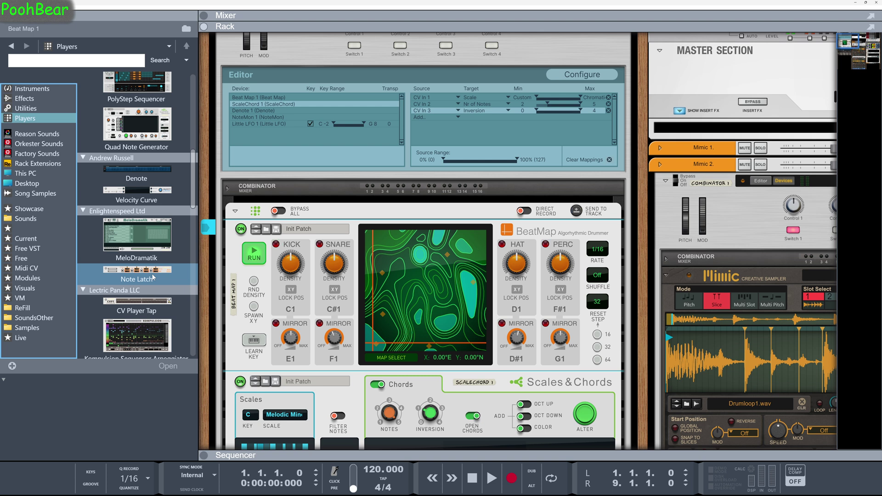
left_click(137, 309)
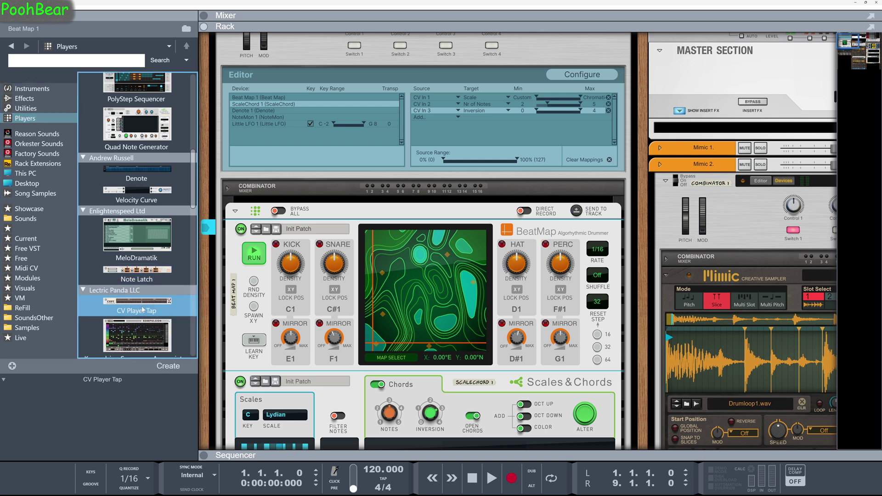
scroll(137, 299, "down", 3)
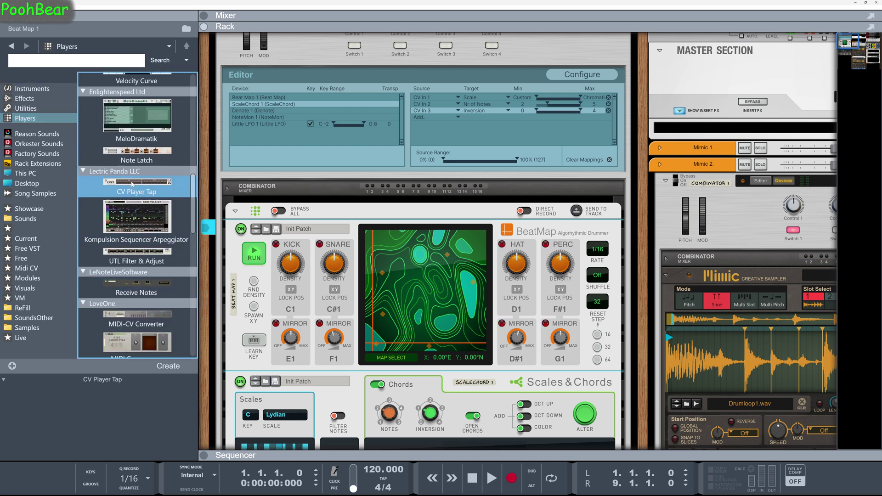
mouse_move(137, 317)
left_mouse_down()
mouse_move(294, 368)
mouse_move(367, 445)
mouse_move(413, 473)
mouse_move(415, 358)
left_mouse_up()
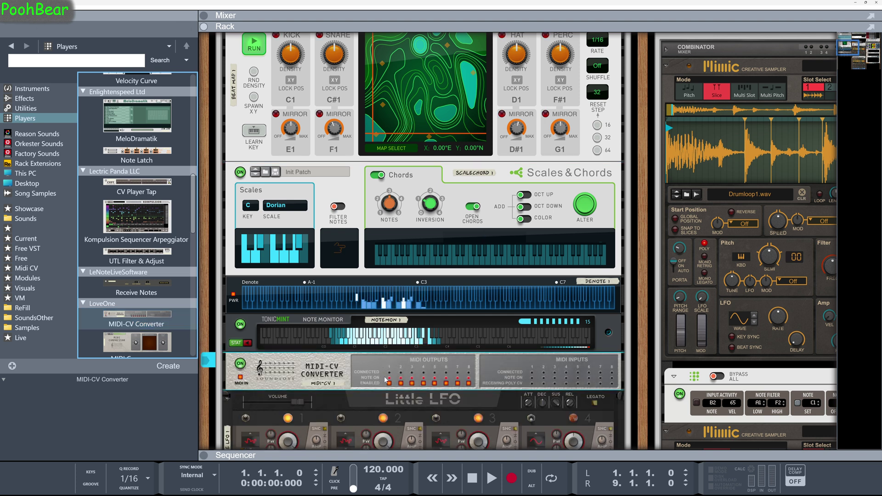
Duplicate the MIDI-CV Converter and cable the copy's gate and note outputs 1 to the original's gate and note inputs 1
left_click_drag(386, 380, 386, 395)
left_click_drag(423, 351, 424, 353)
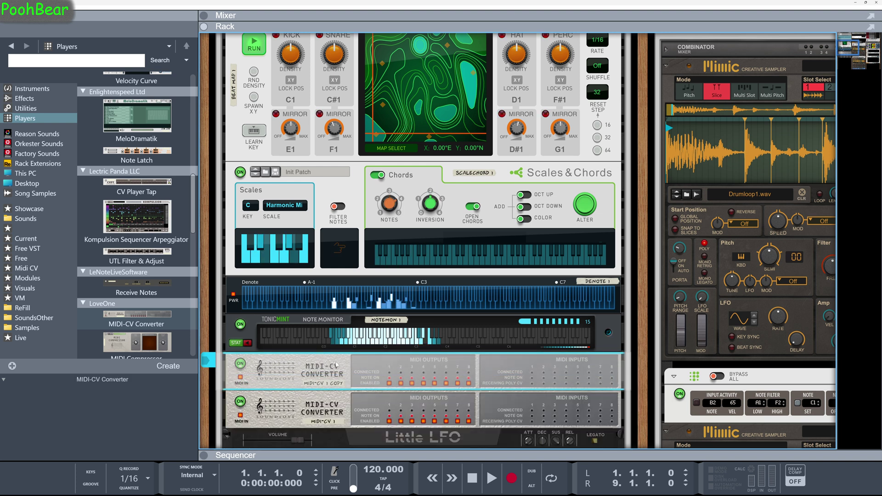
key("Tab")
mouse_move(360, 373)
left_mouse_down()
mouse_move(442, 432)
mouse_move(489, 412)
mouse_move(478, 430)
mouse_move(386, 414)
mouse_move(361, 384)
left_mouse_up()
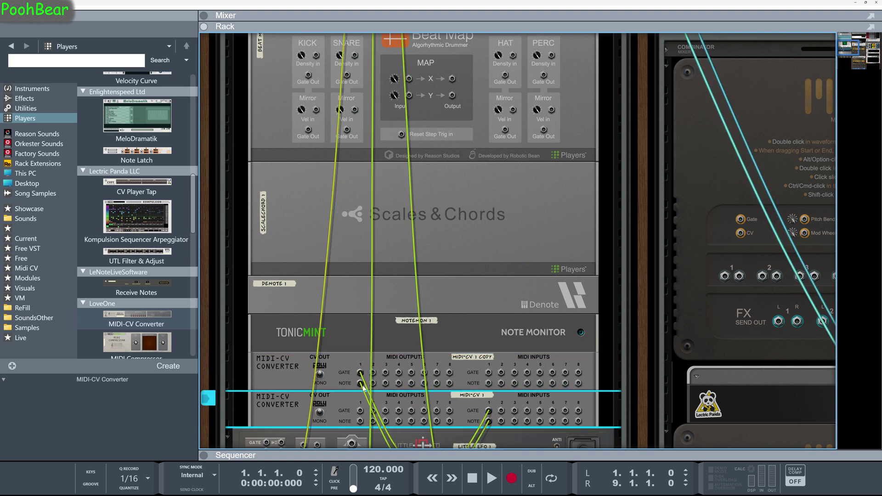
Move the original MIDI-CV Converter onto Combinator 1 so it drives the Mimic samplers
left_click_drag(274, 409, 719, 108)
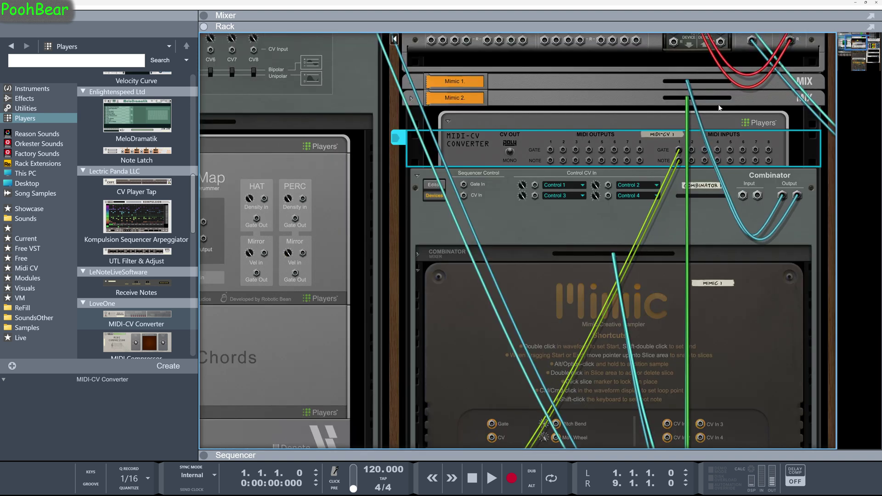
key("Tab")
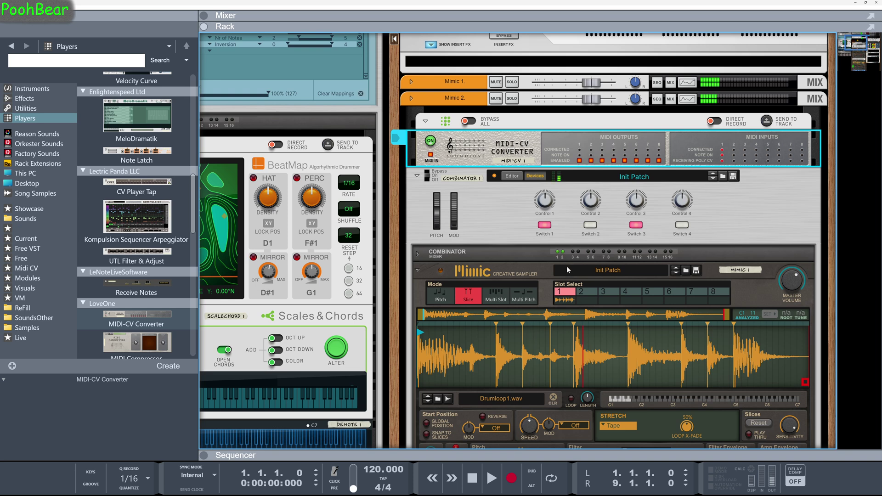
scroll(567, 270, "down", 5)
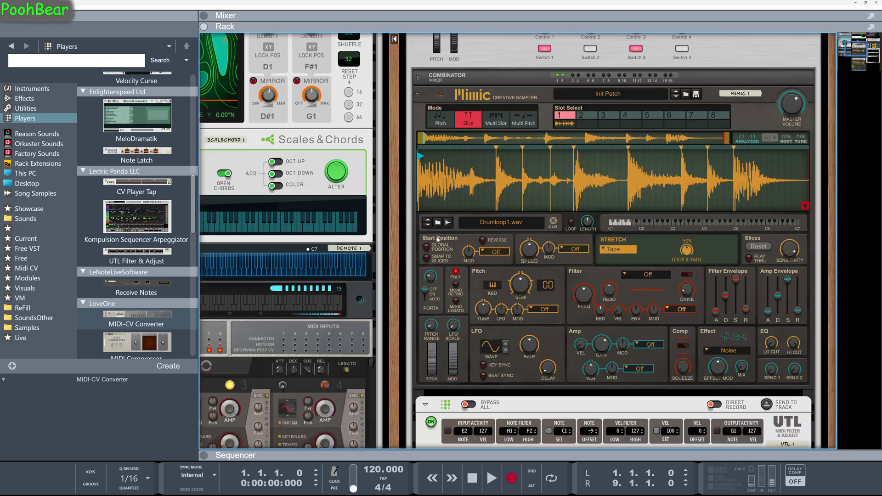
Try G as the key of Scales & Chords while Beat Map runs and return the key to C
scroll(419, 216, "up", 2)
scroll(419, 216, "left", 7)
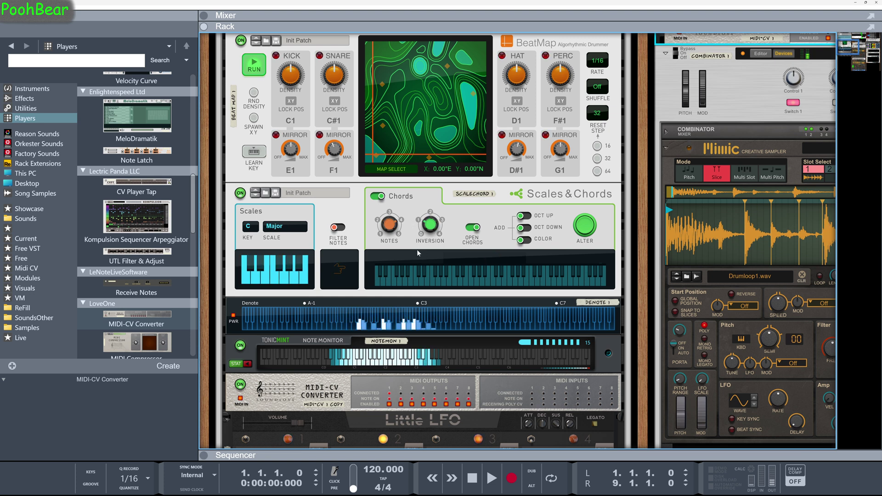
left_click(248, 226)
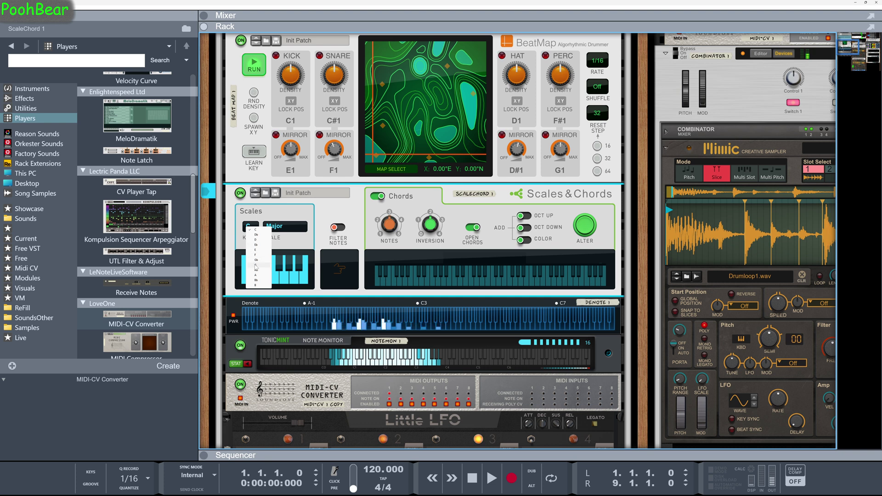
left_click(256, 268)
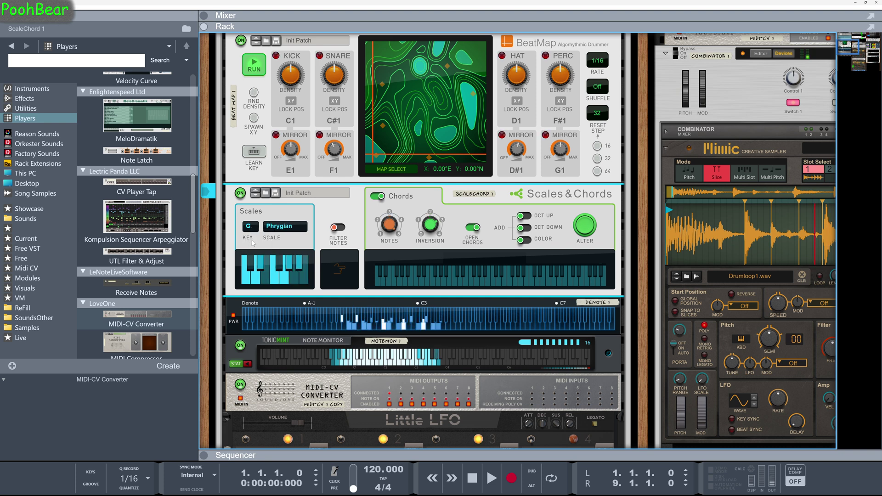
left_click(249, 227)
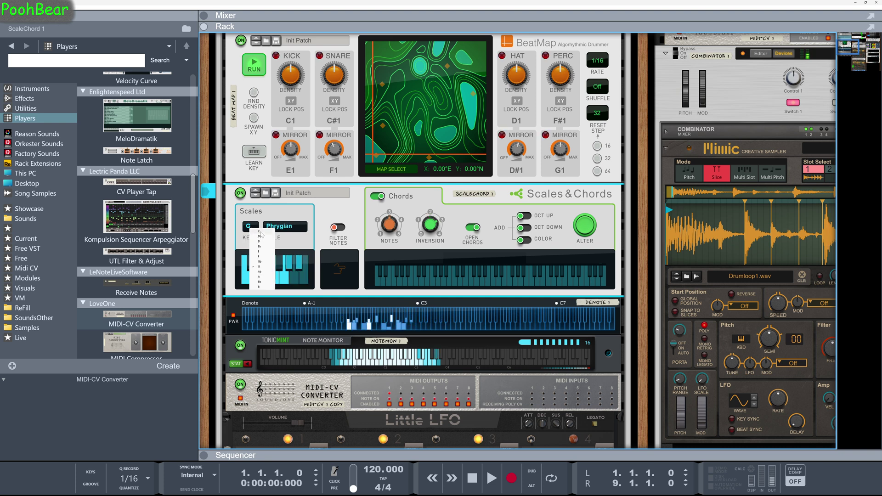
left_click(260, 231)
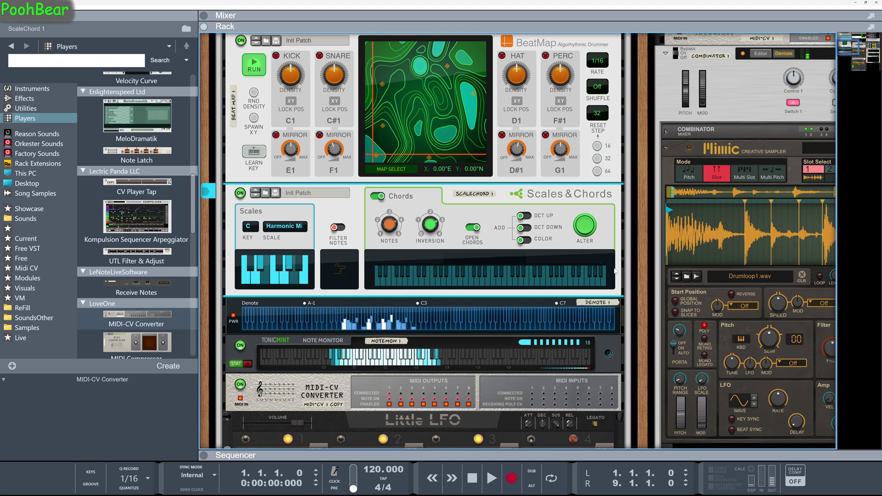
Examine the slice playback of both Mimic samplers and the UTL MIDI filter between them in Combinator 1
scroll(615, 271, "right", 8)
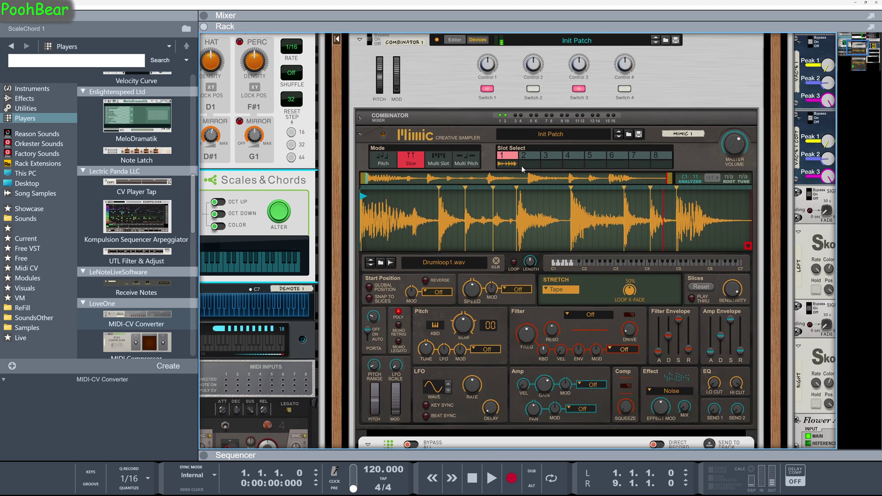
scroll(500, 211, "down", 7)
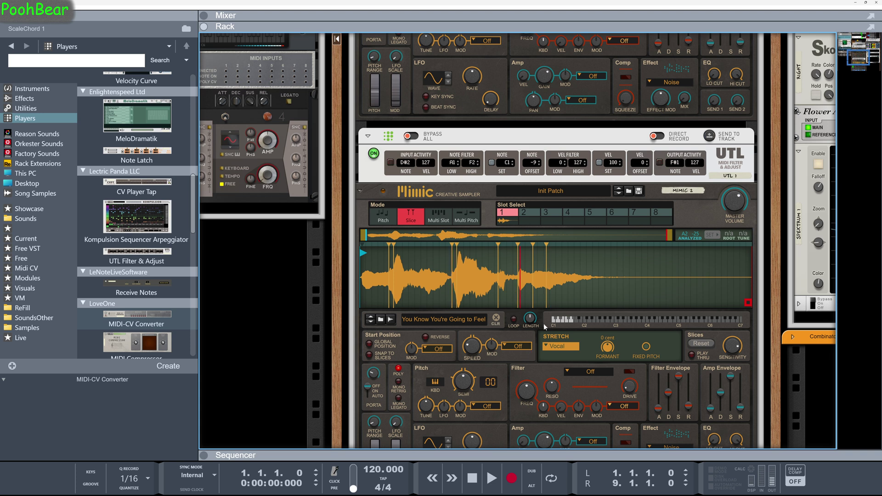
scroll(571, 344, "up", 3)
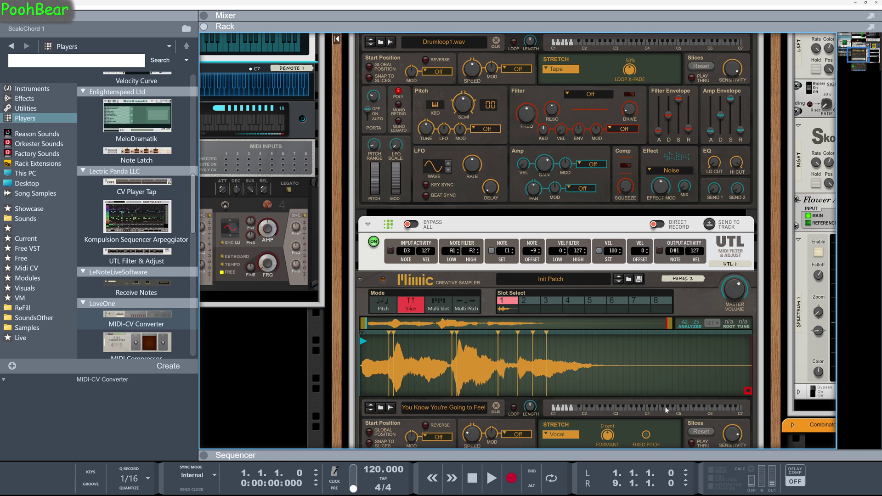
scroll(639, 398, "up", 5)
scroll(640, 402, "up", 4)
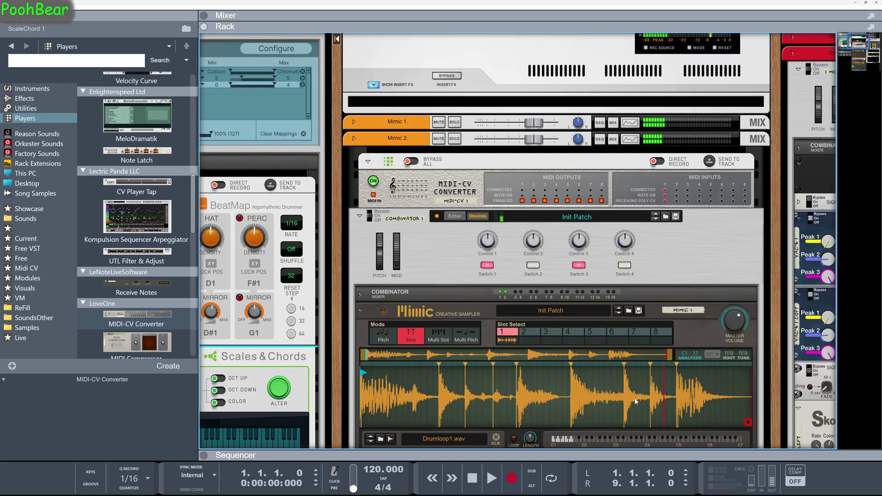